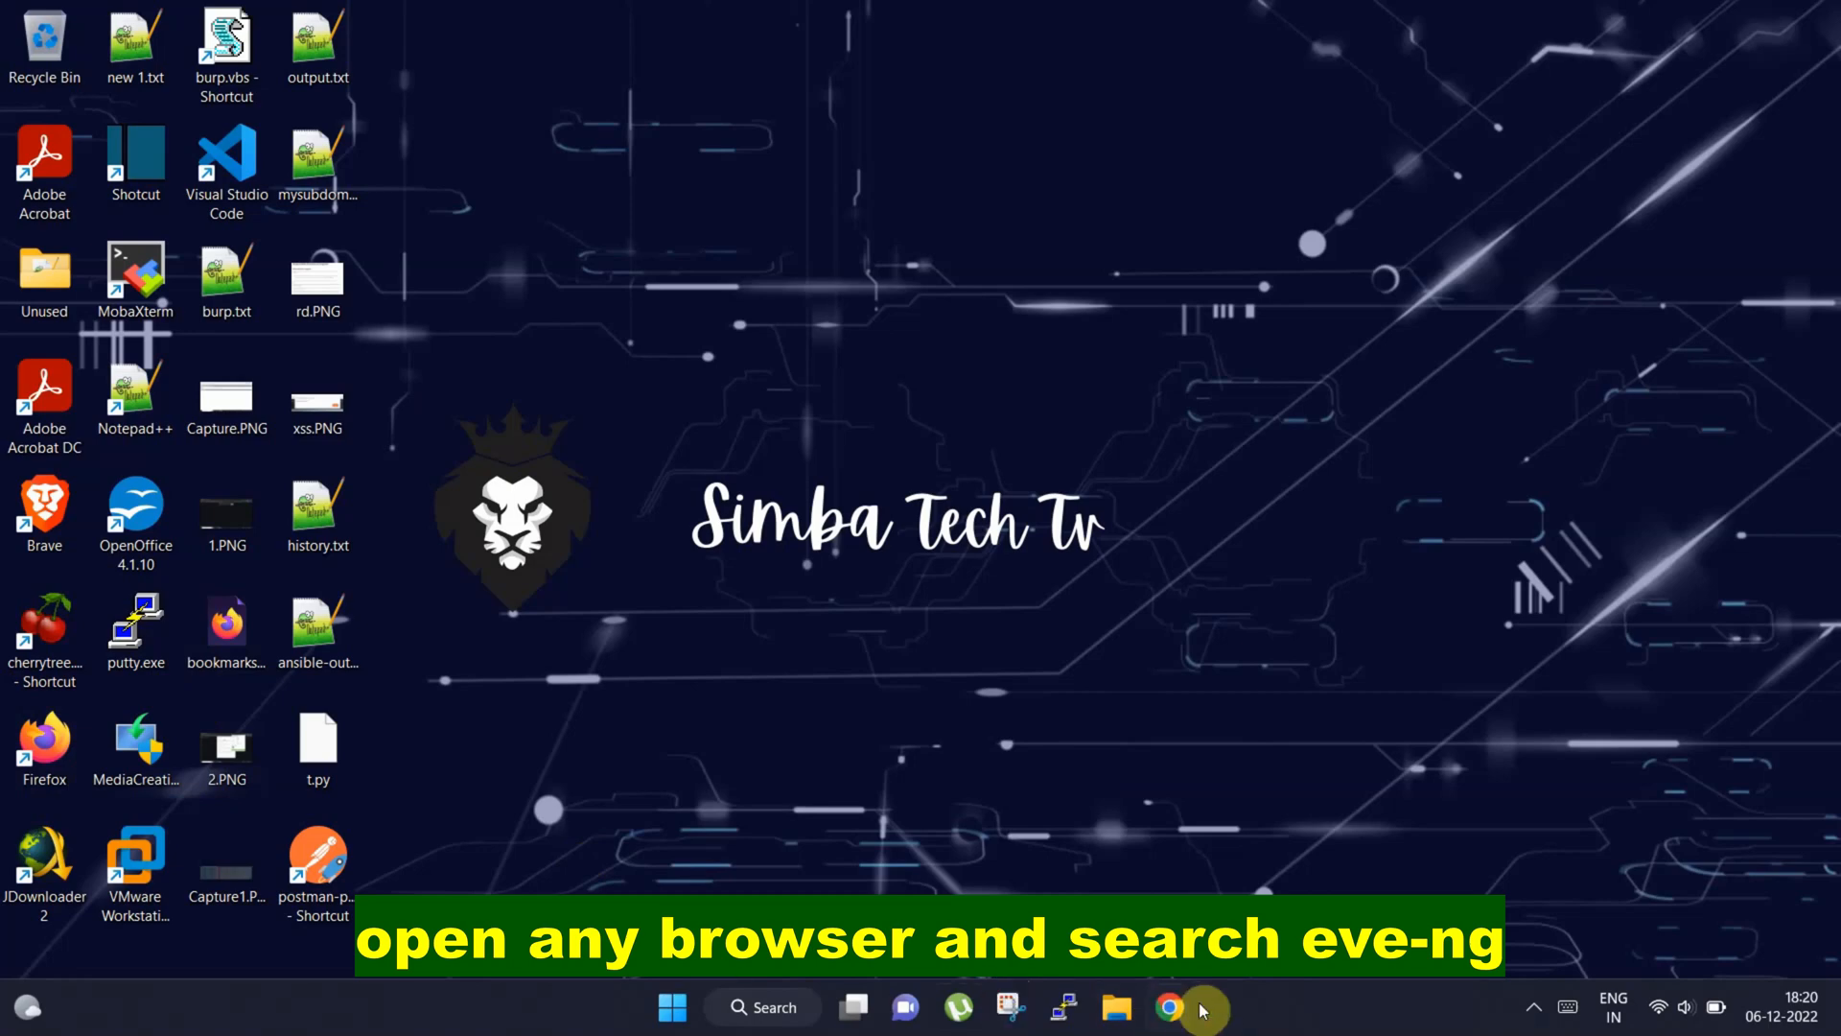
Search the web for eve-ng in a browser and open the download page of the official EVE-NG site
left_click(1170, 1007)
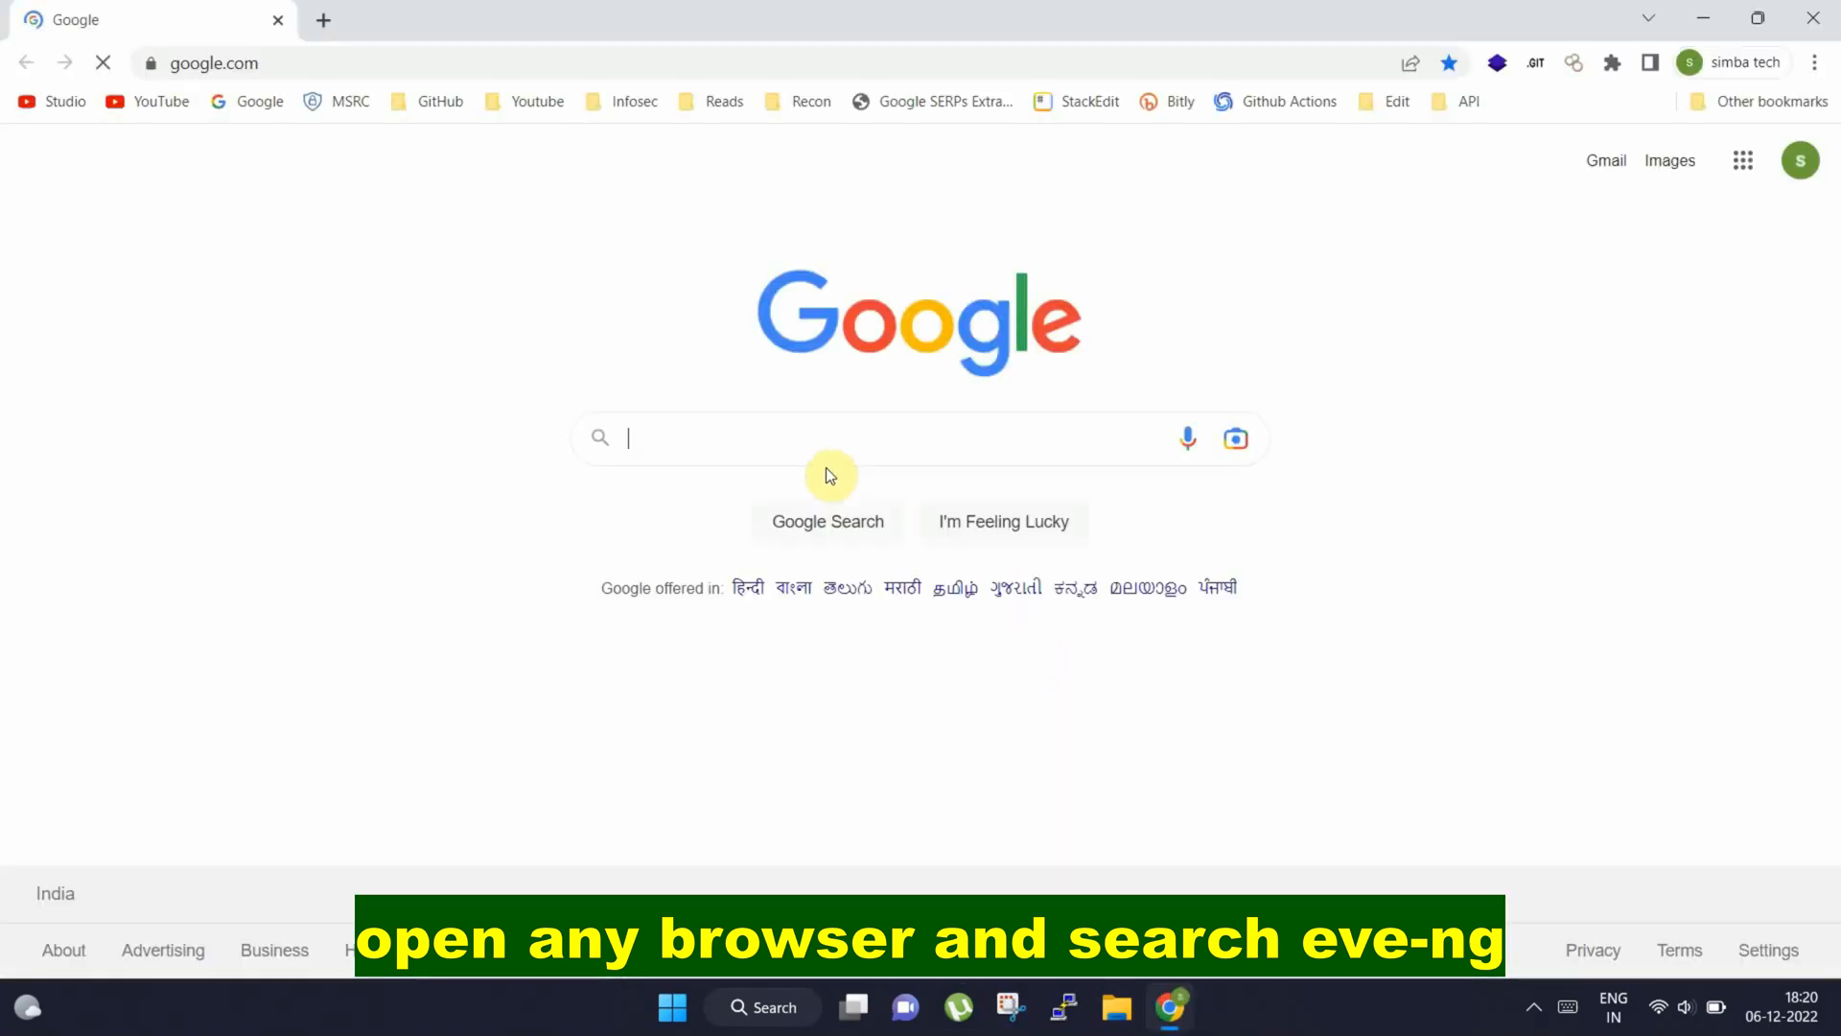
type("eve-ng")
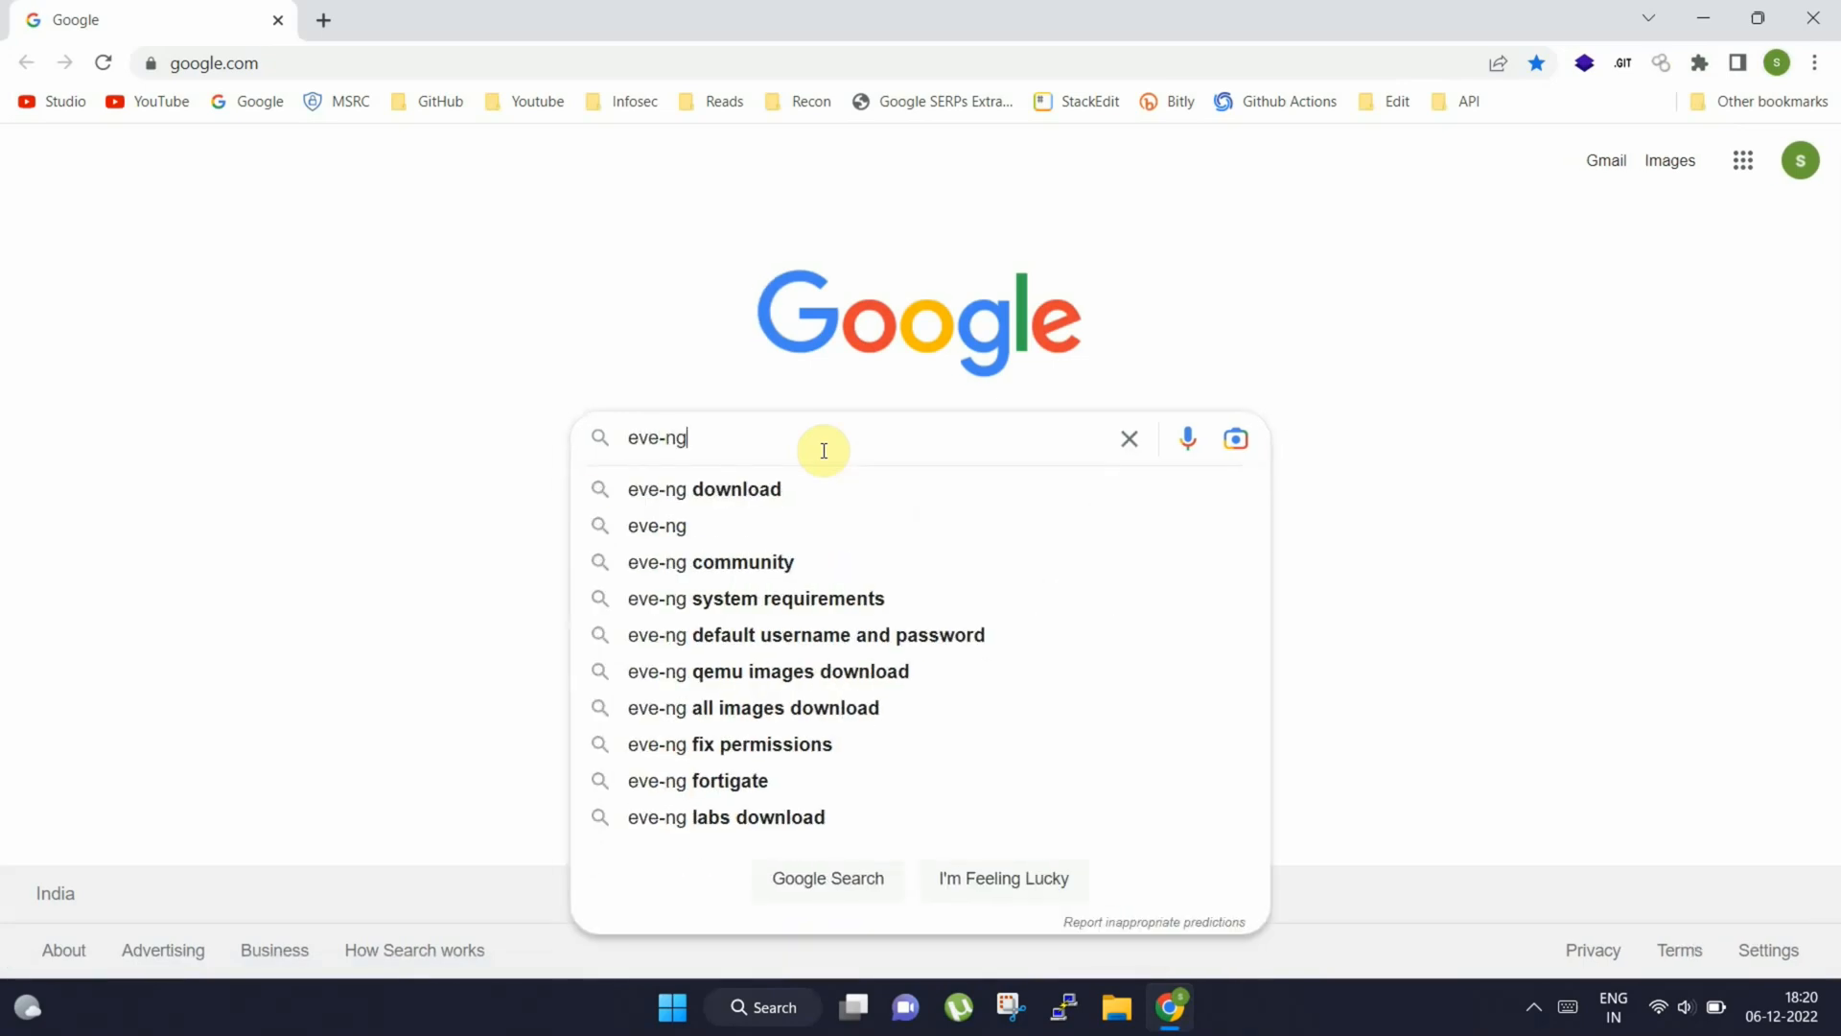
key("Return")
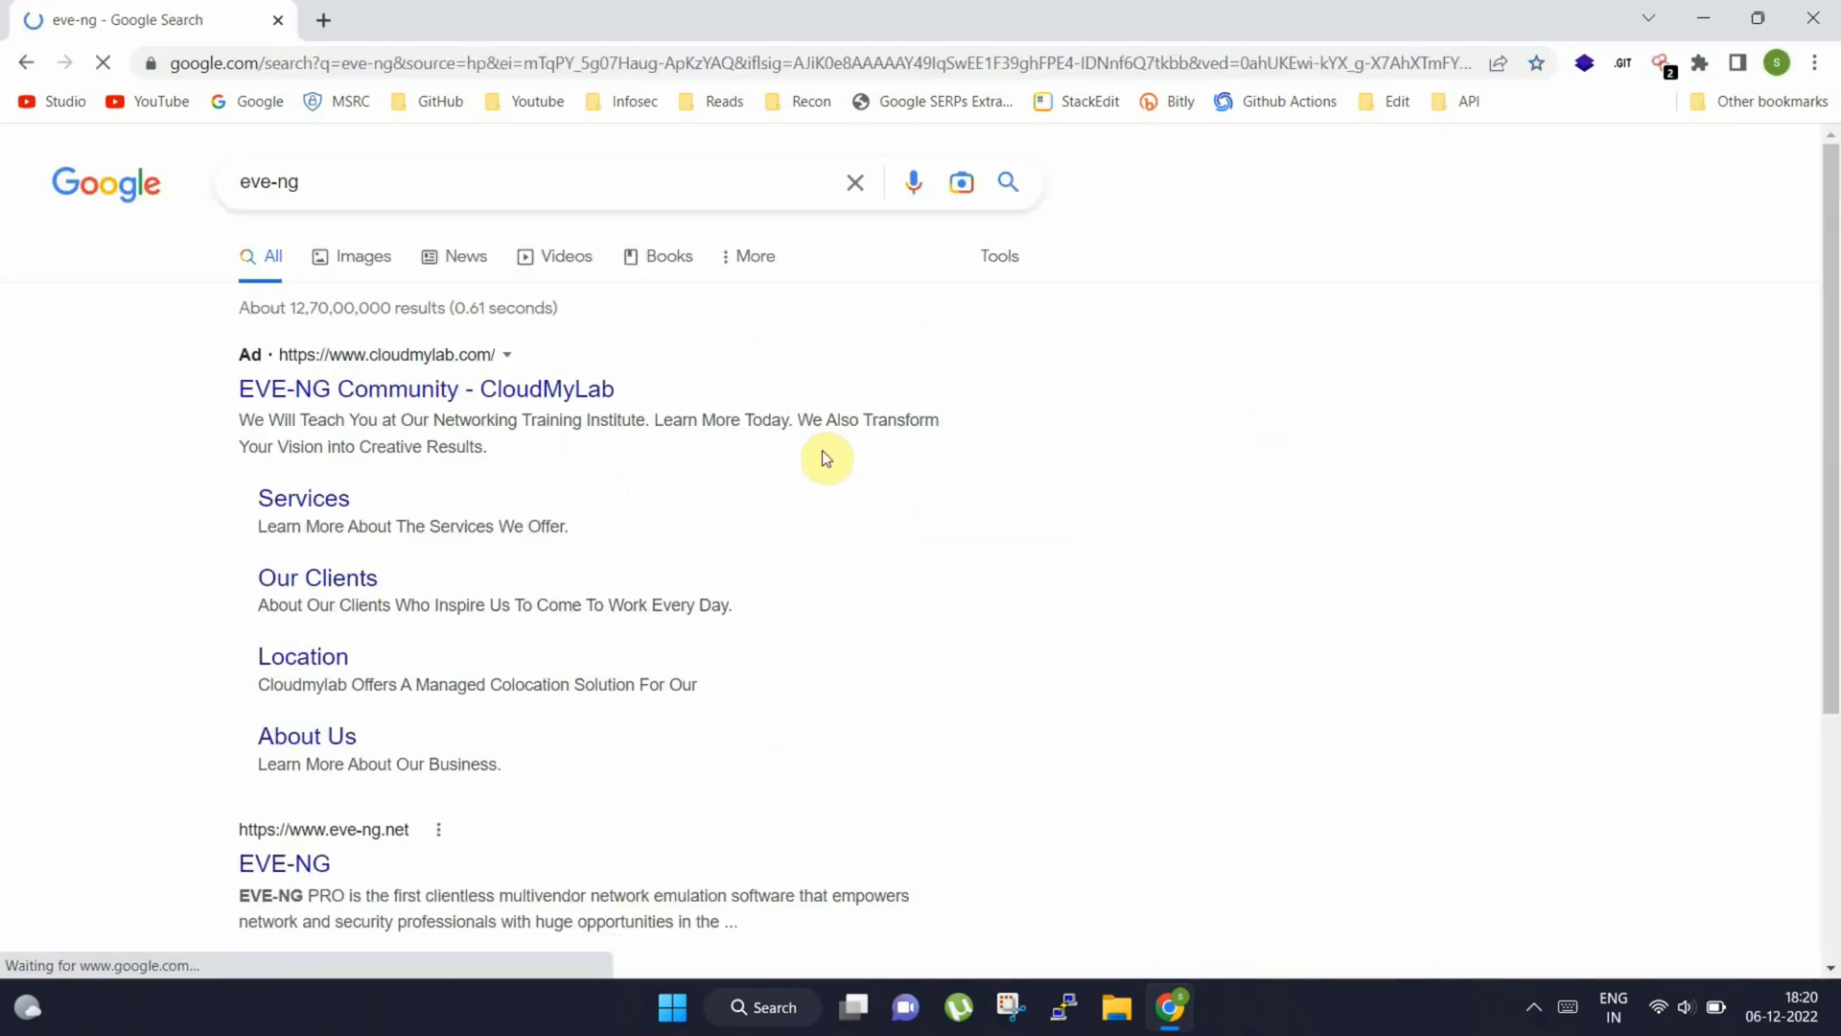
left_click(276, 866)
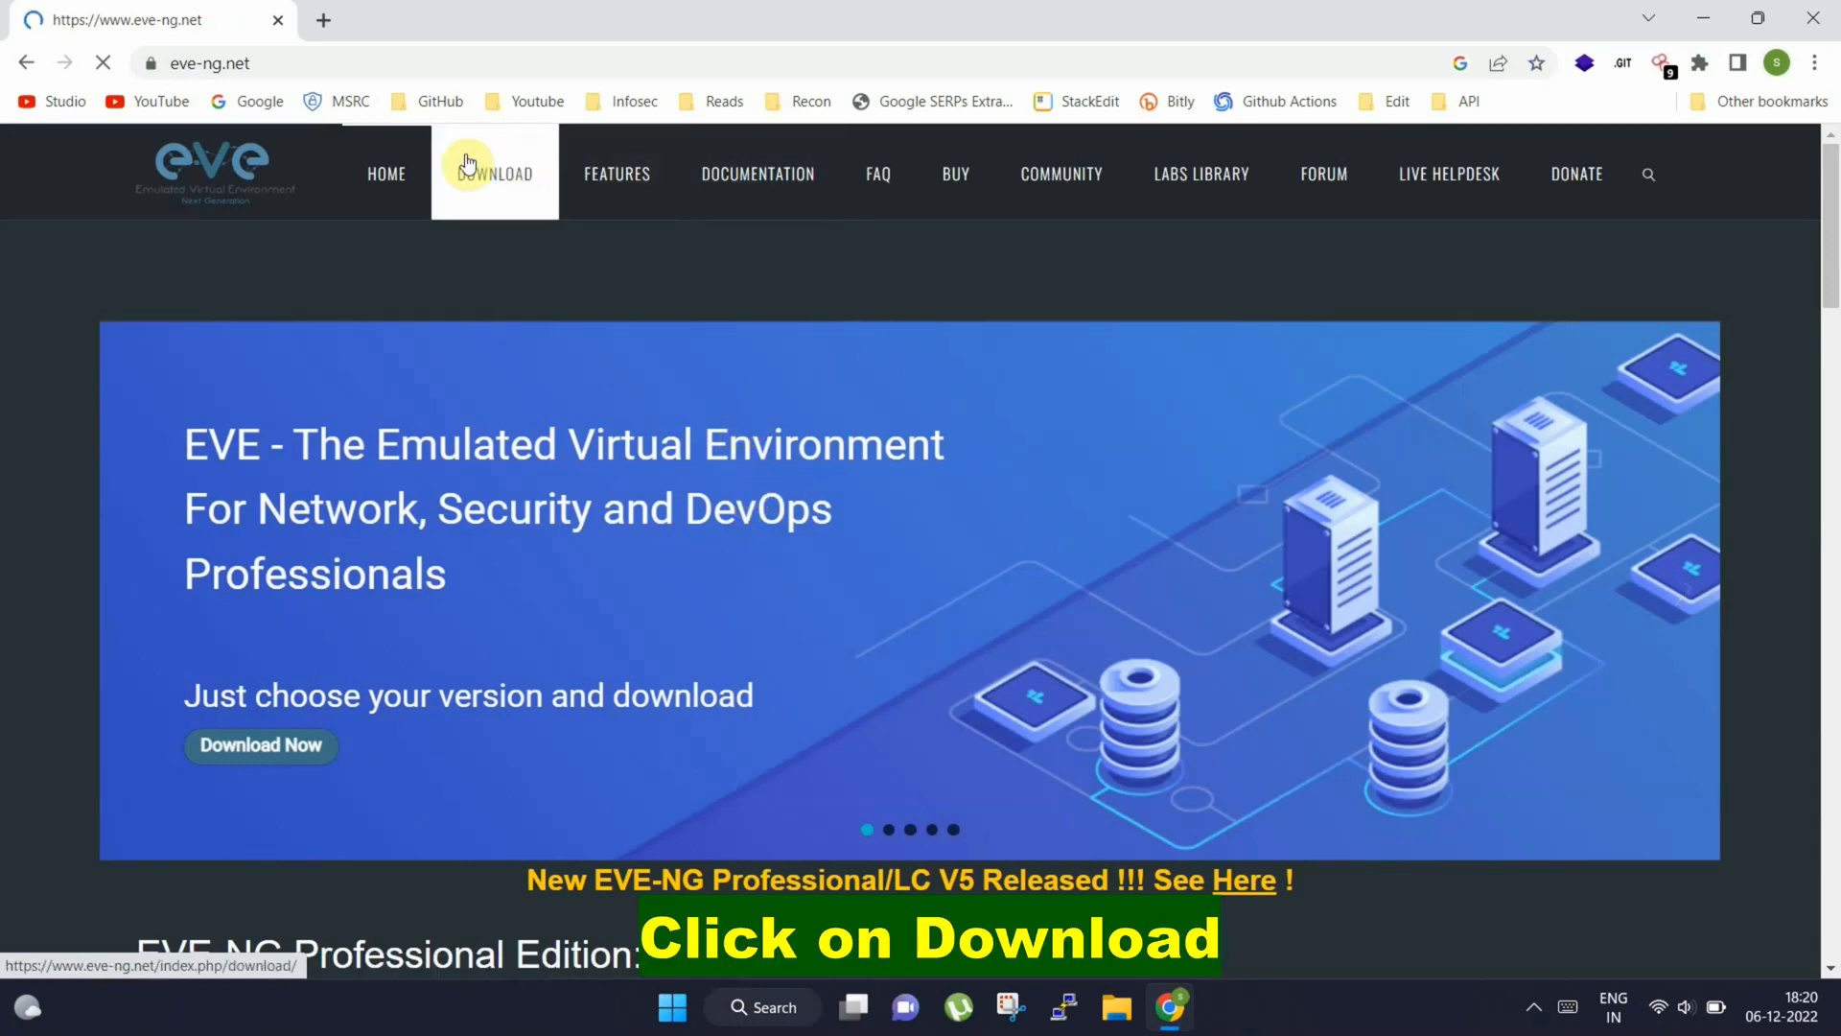
left_click(513, 181)
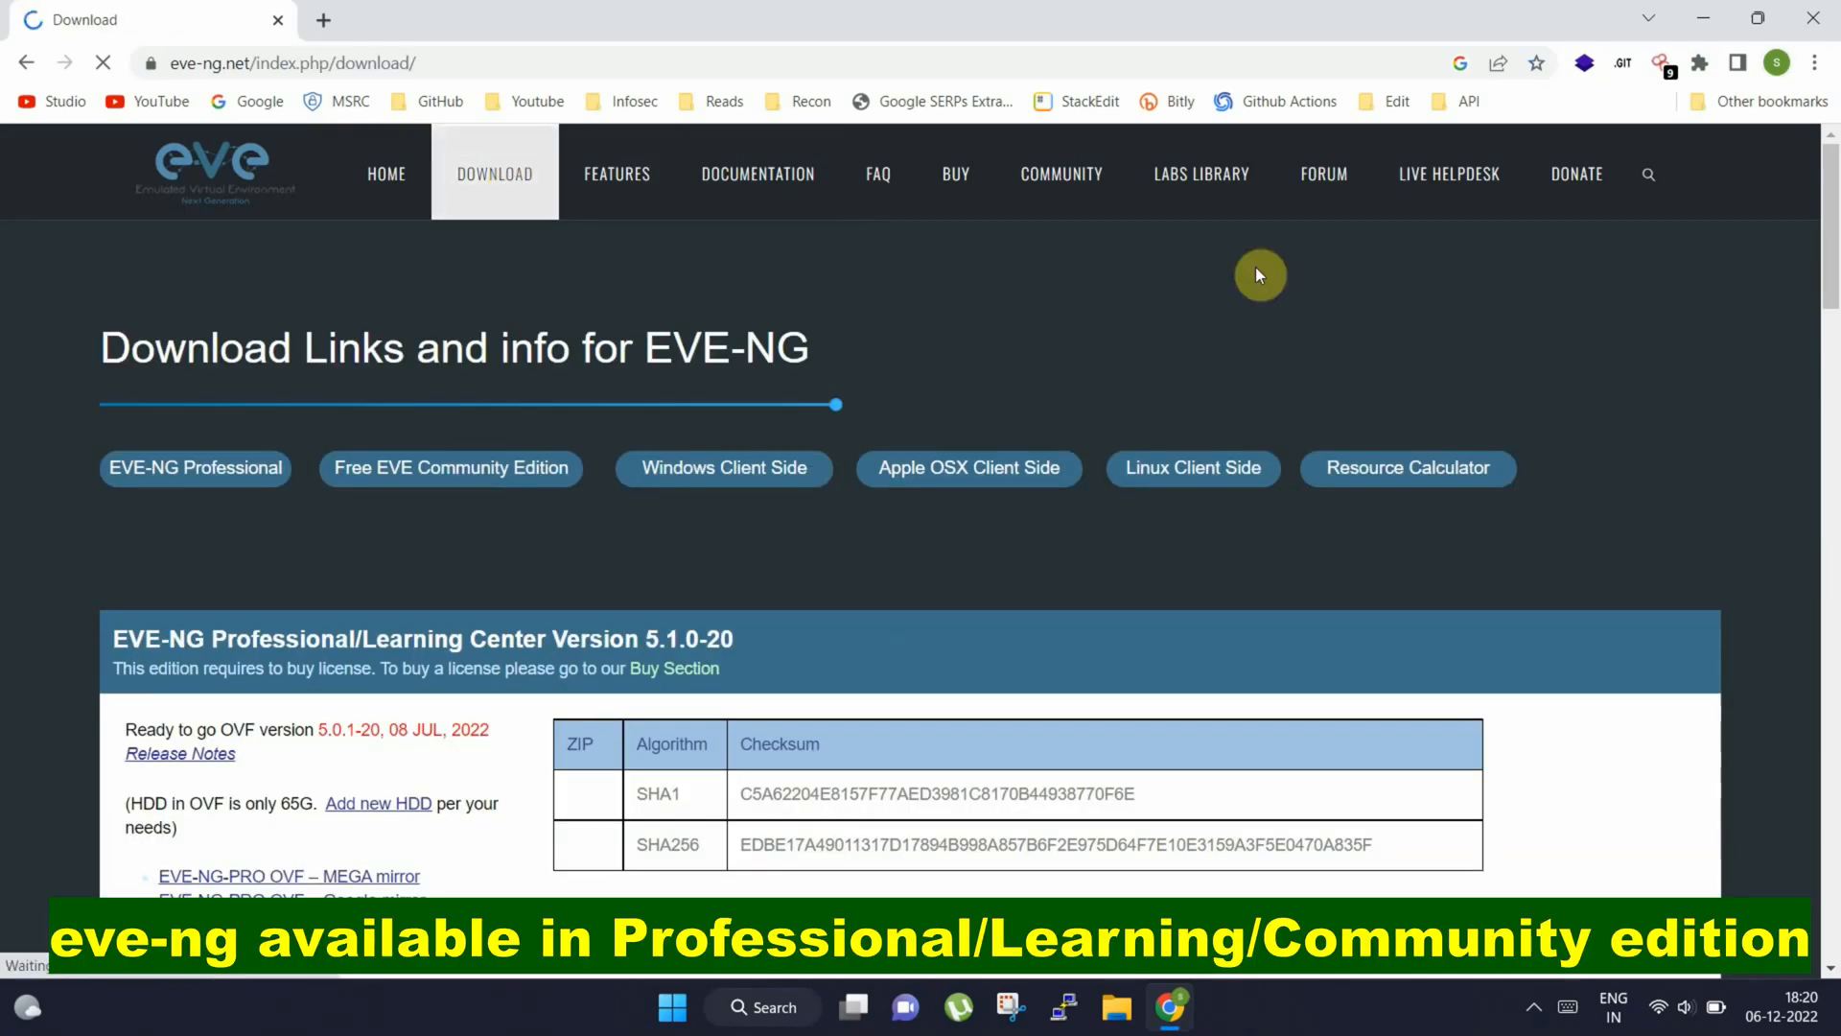
Download the free EVE Community Edition OVF archive EVE-COM-5.0.1-13.zip from the Google mirror and show all browser downloads
left_click_drag(1833, 227, 1834, 312)
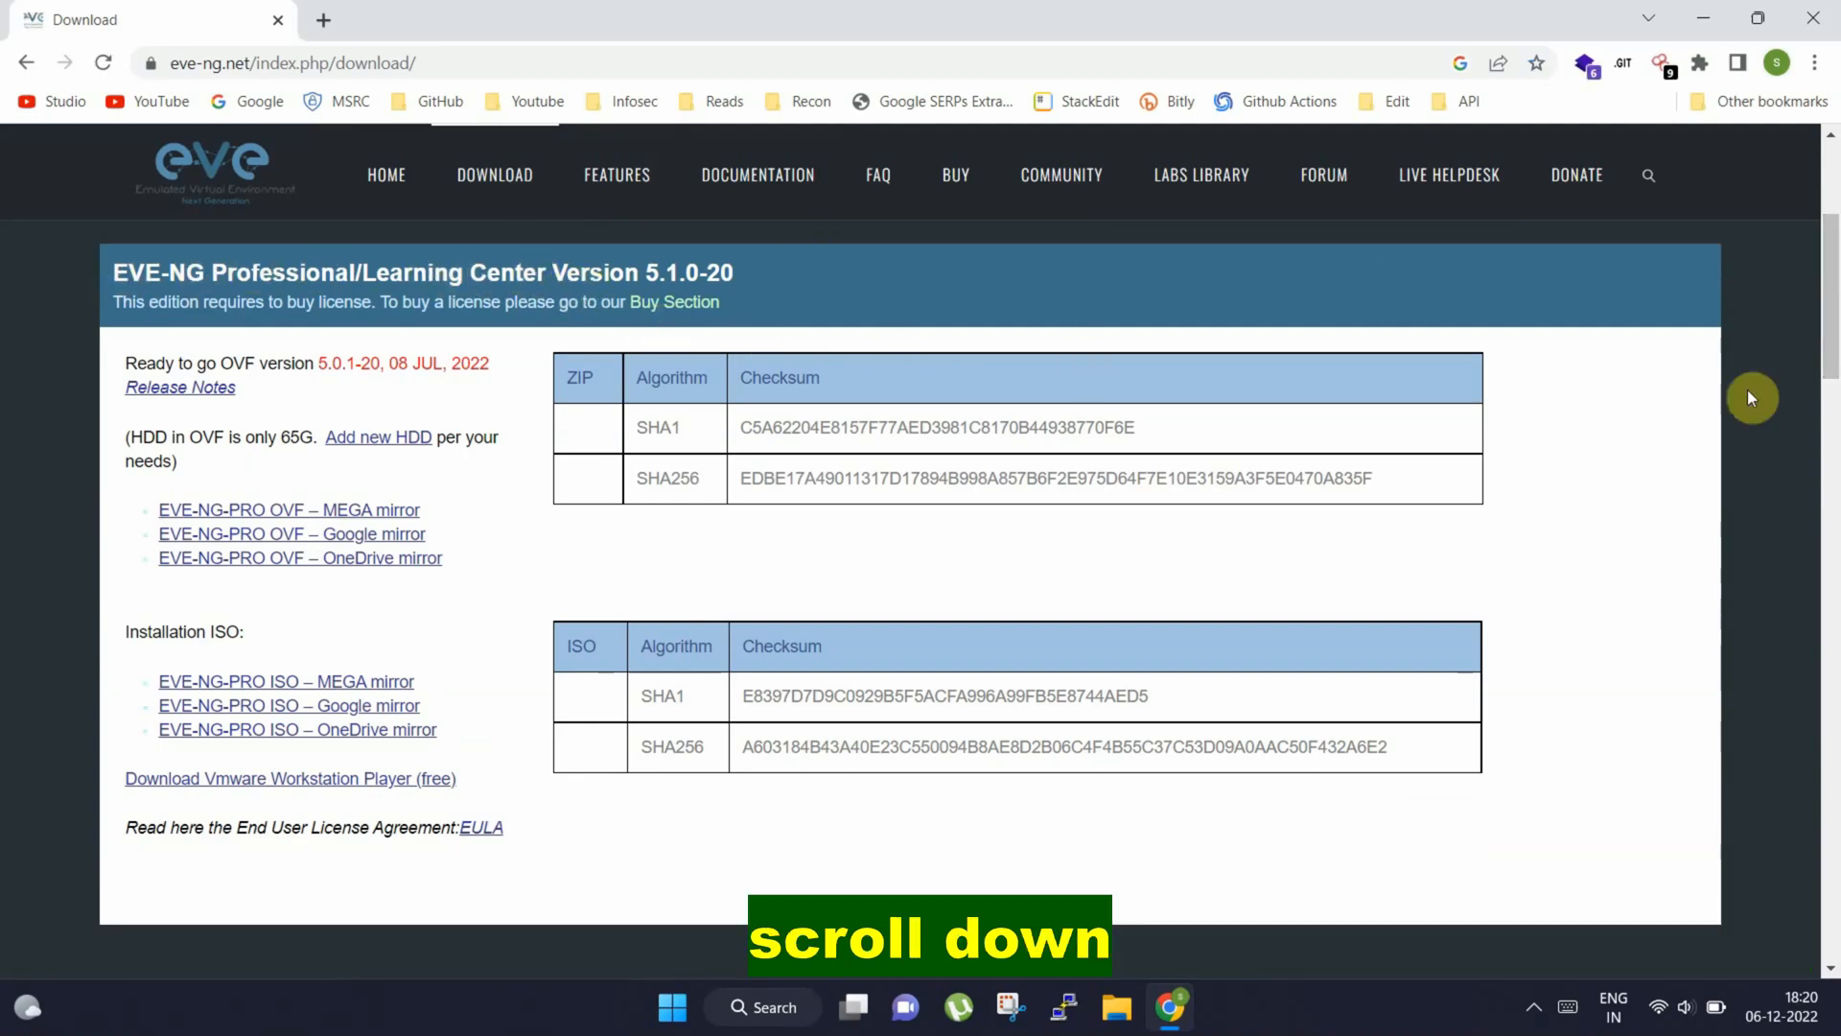
left_click_drag(1833, 339, 1833, 461)
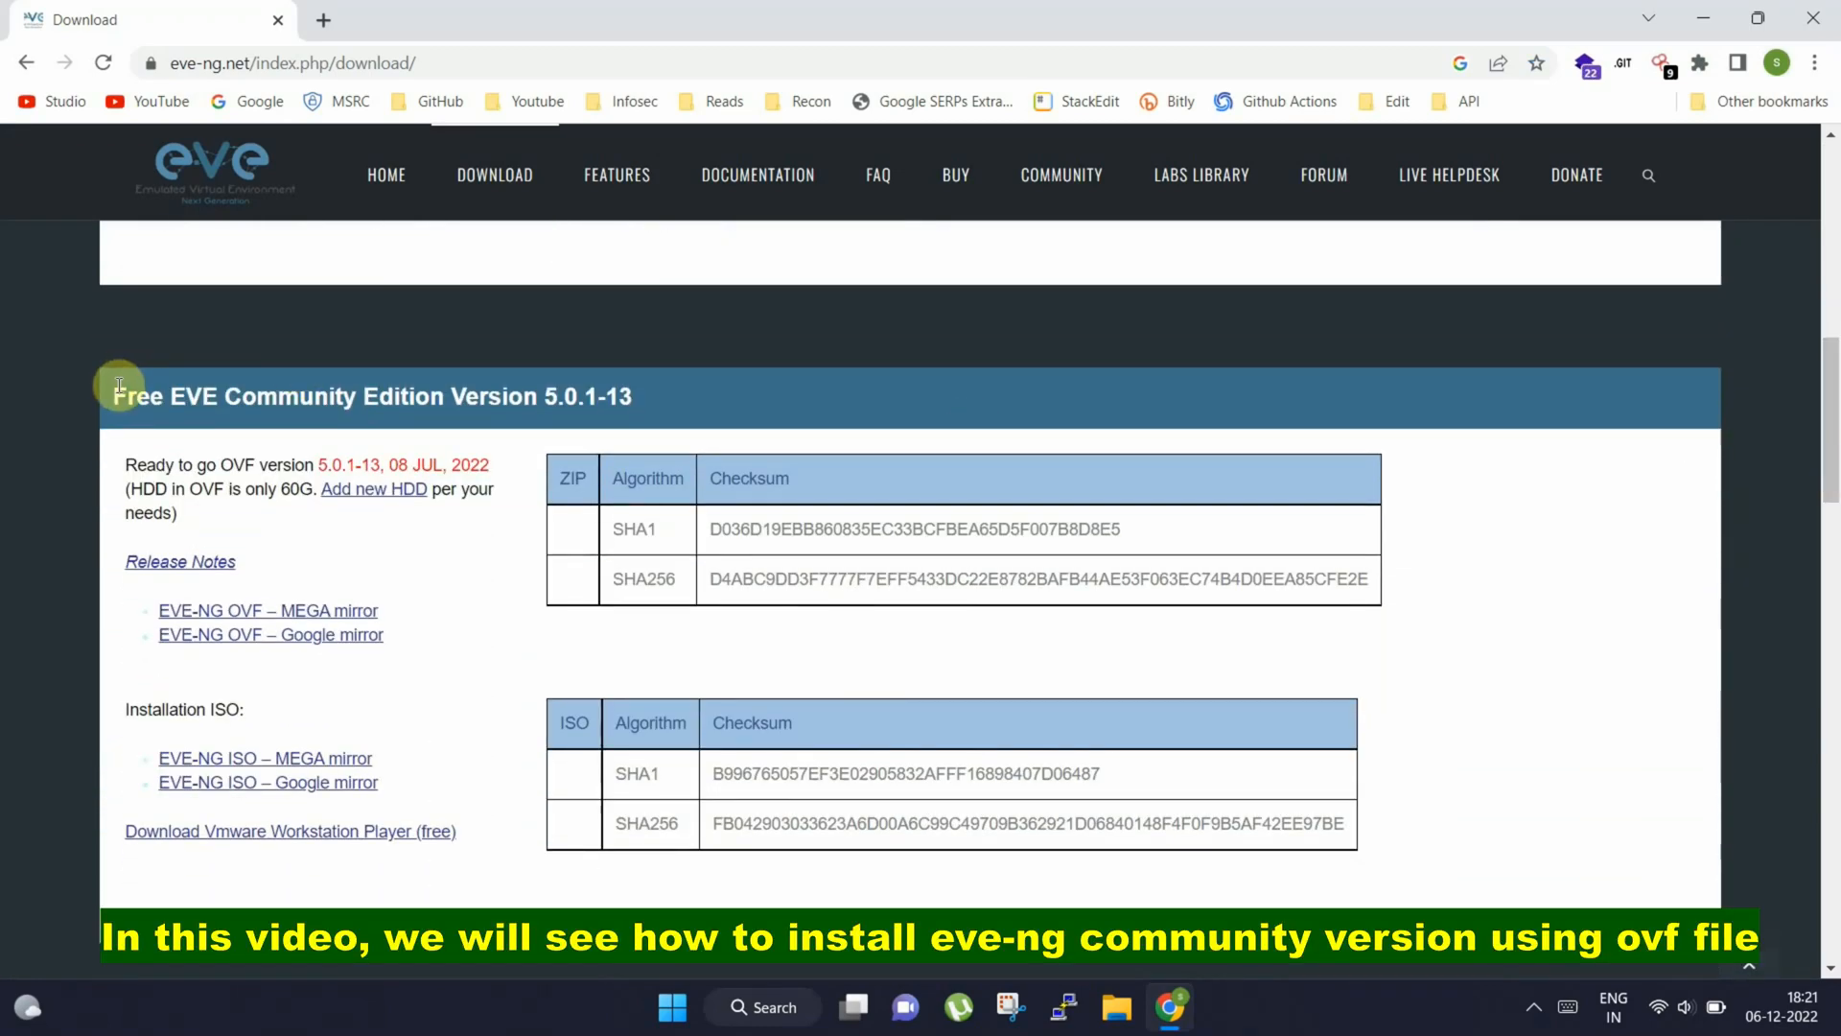
left_click_drag(102, 396, 646, 433)
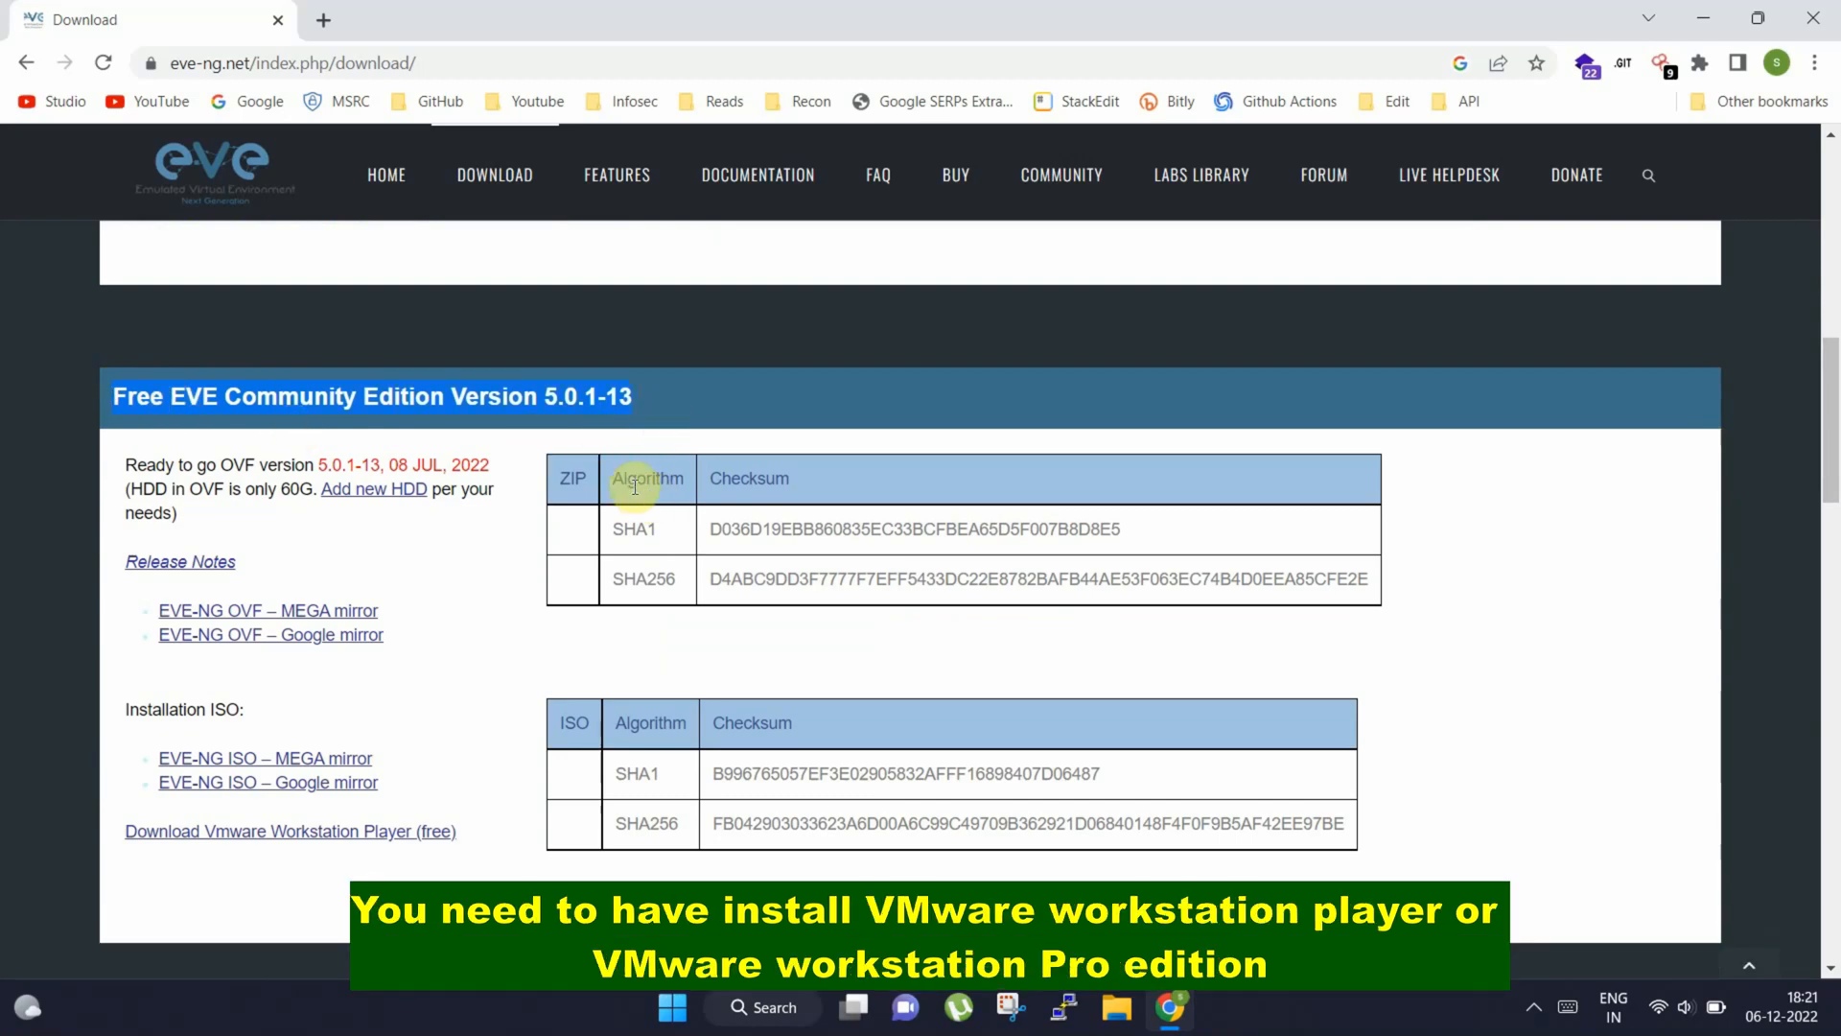
right_click(355, 636)
left_click(405, 664)
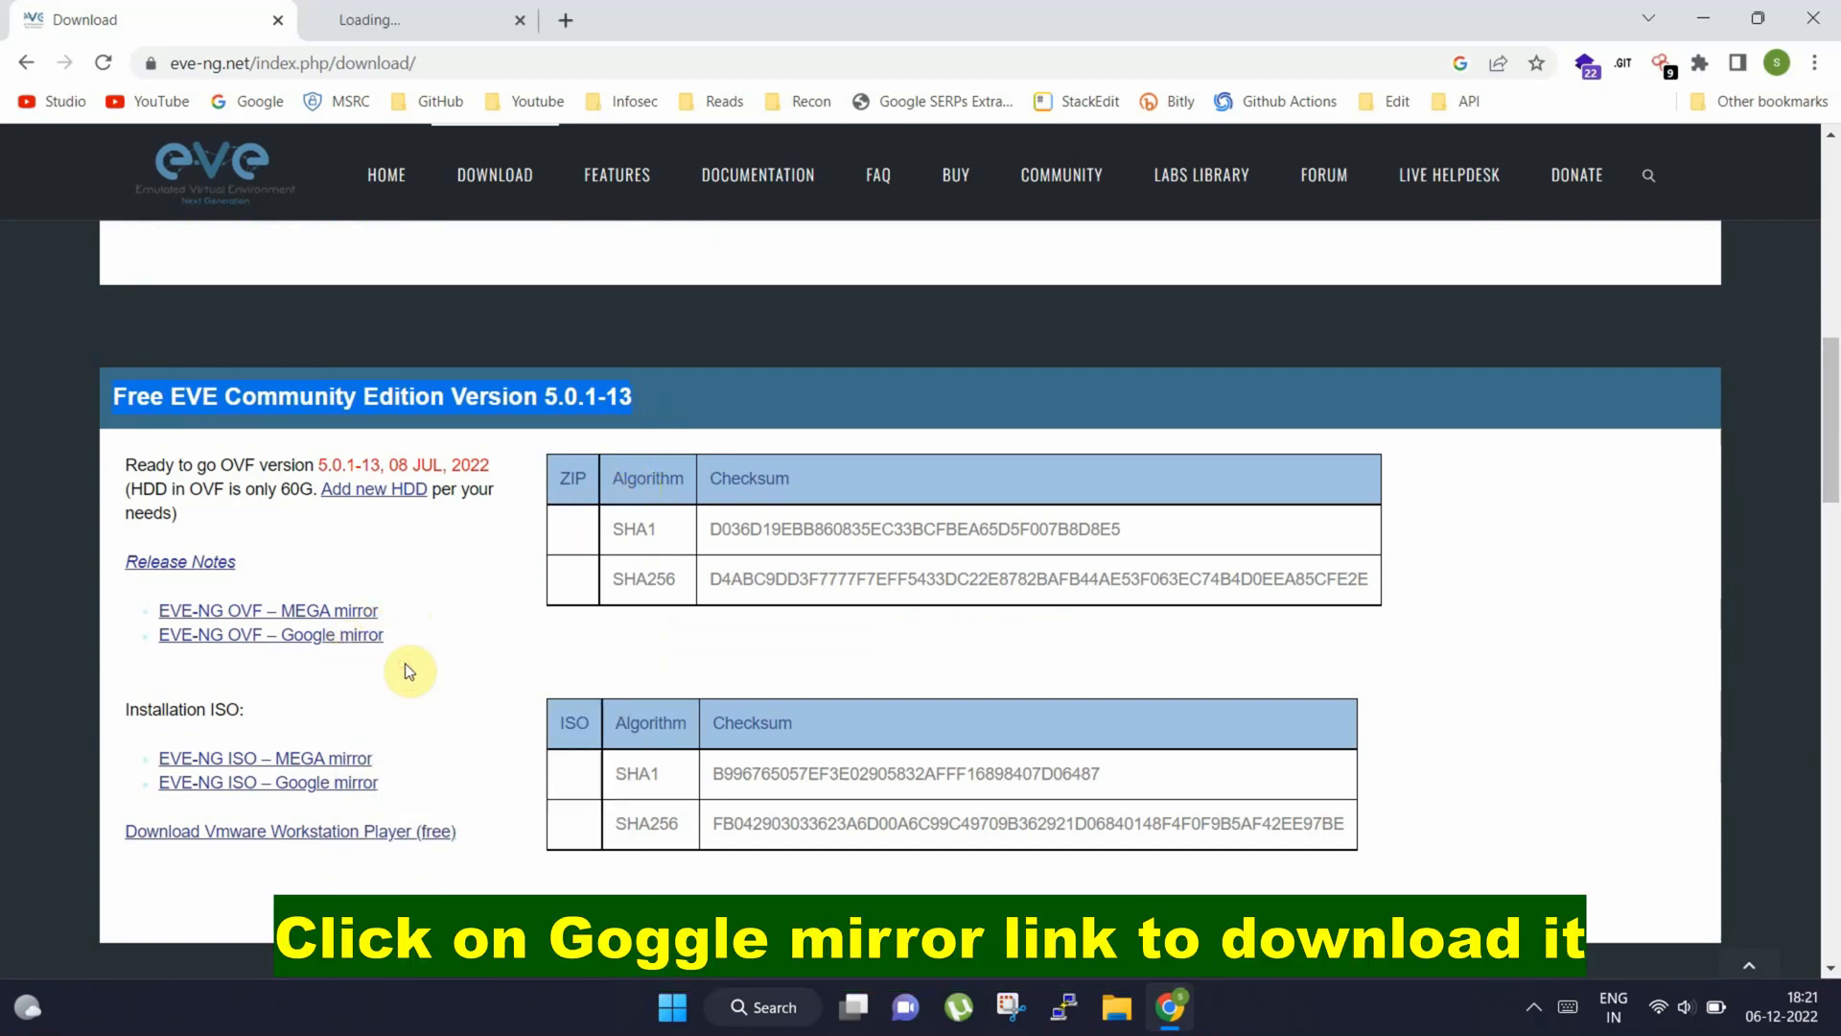
left_click(419, 21)
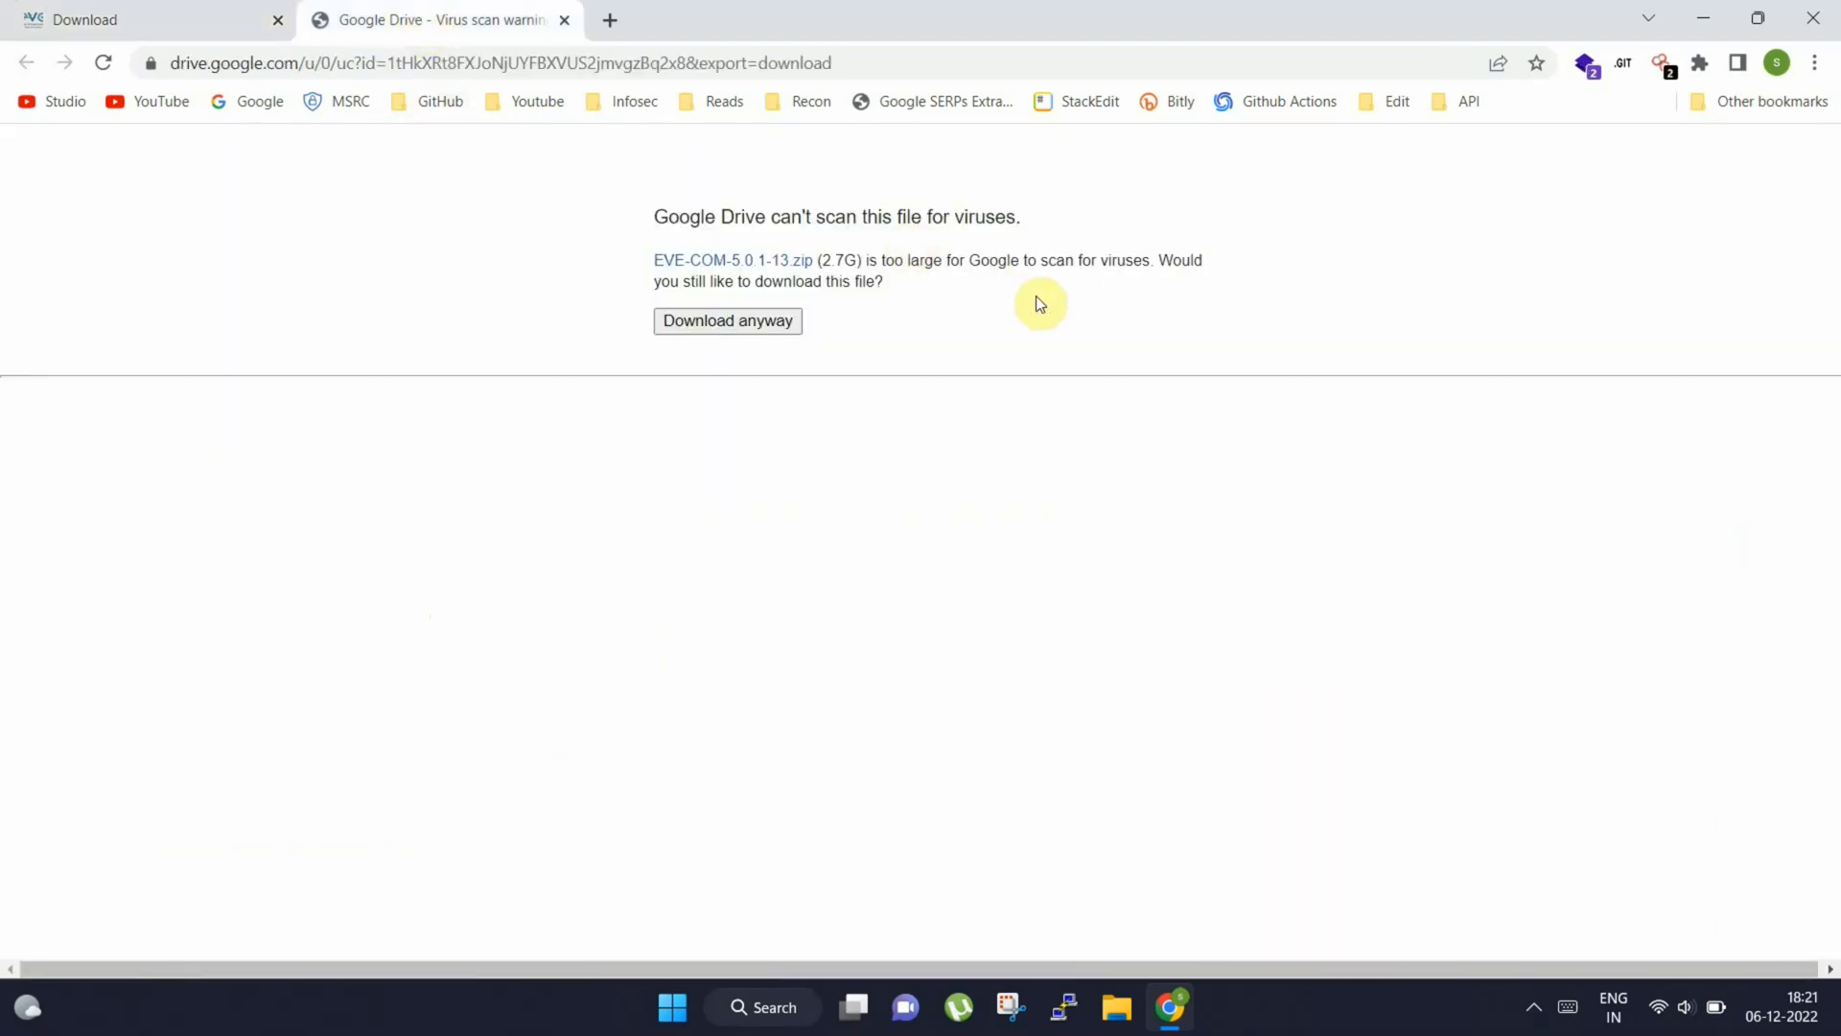
left_click(747, 328)
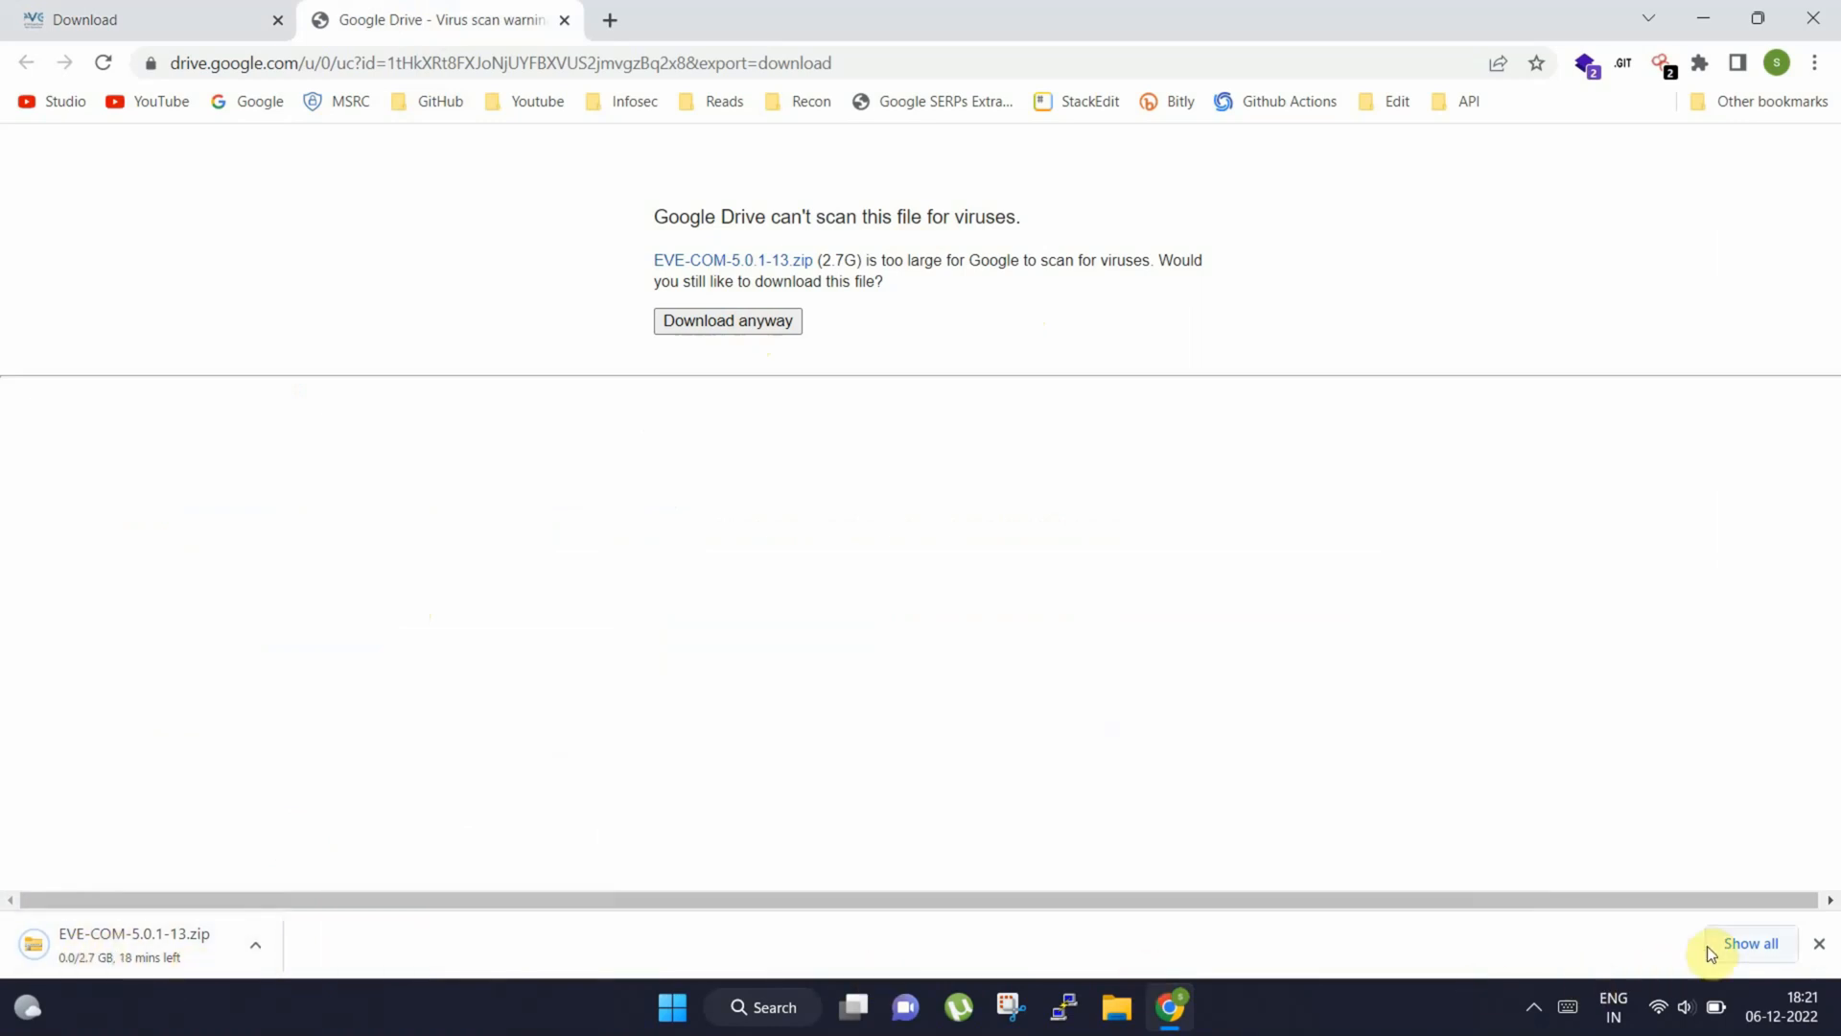
left_click(1733, 942)
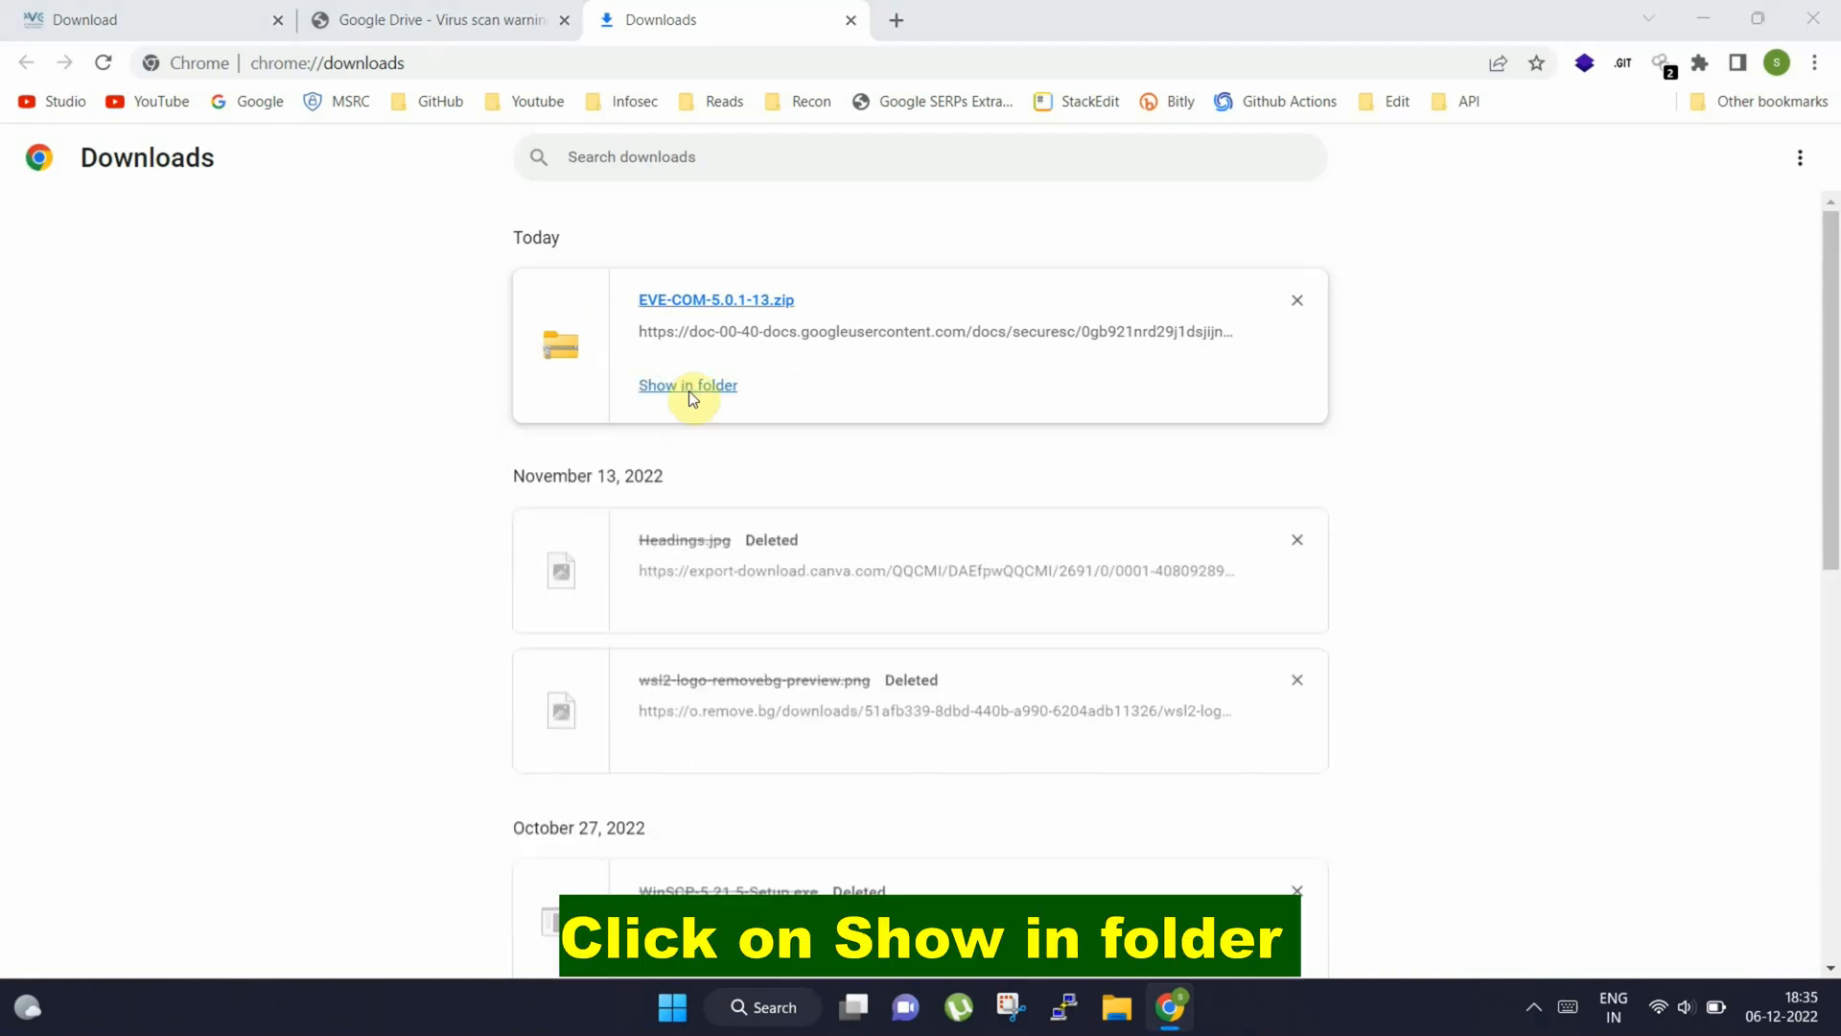
Extract EVE-COM-5.0.1-13.zip to its default destination in the Downloads folder
left_click(677, 386)
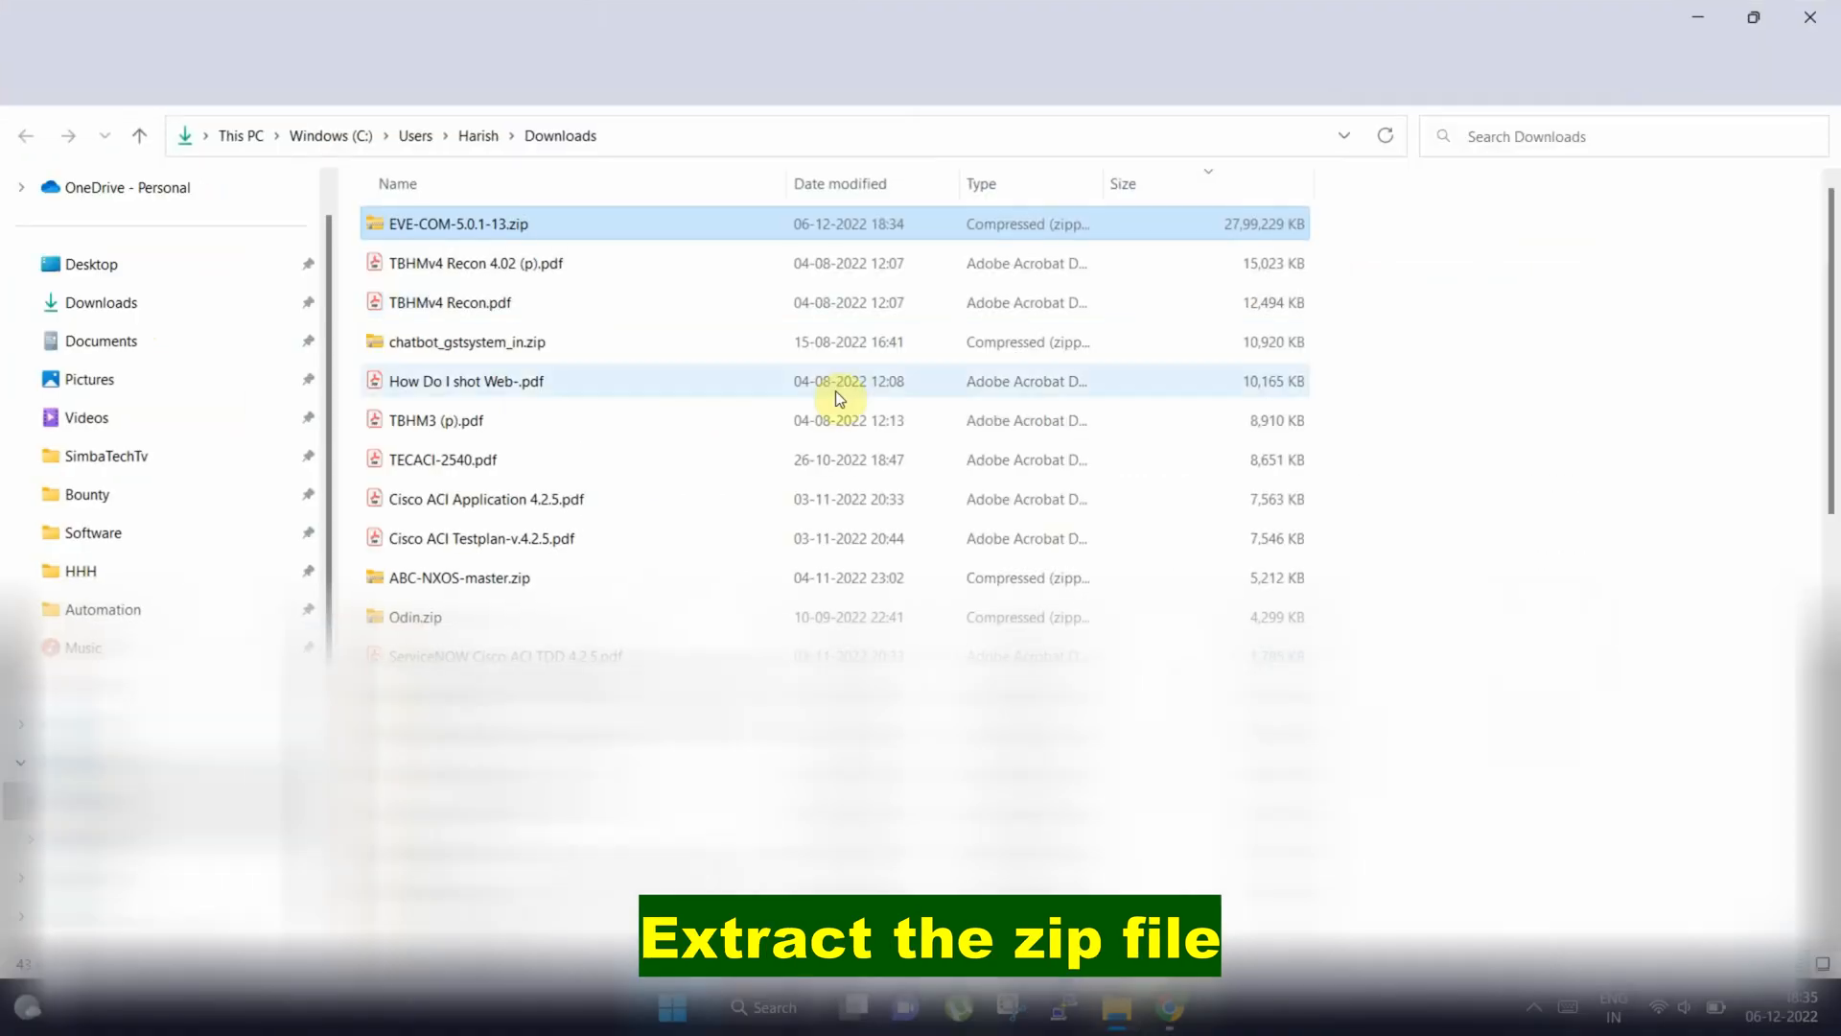
right_click(498, 233)
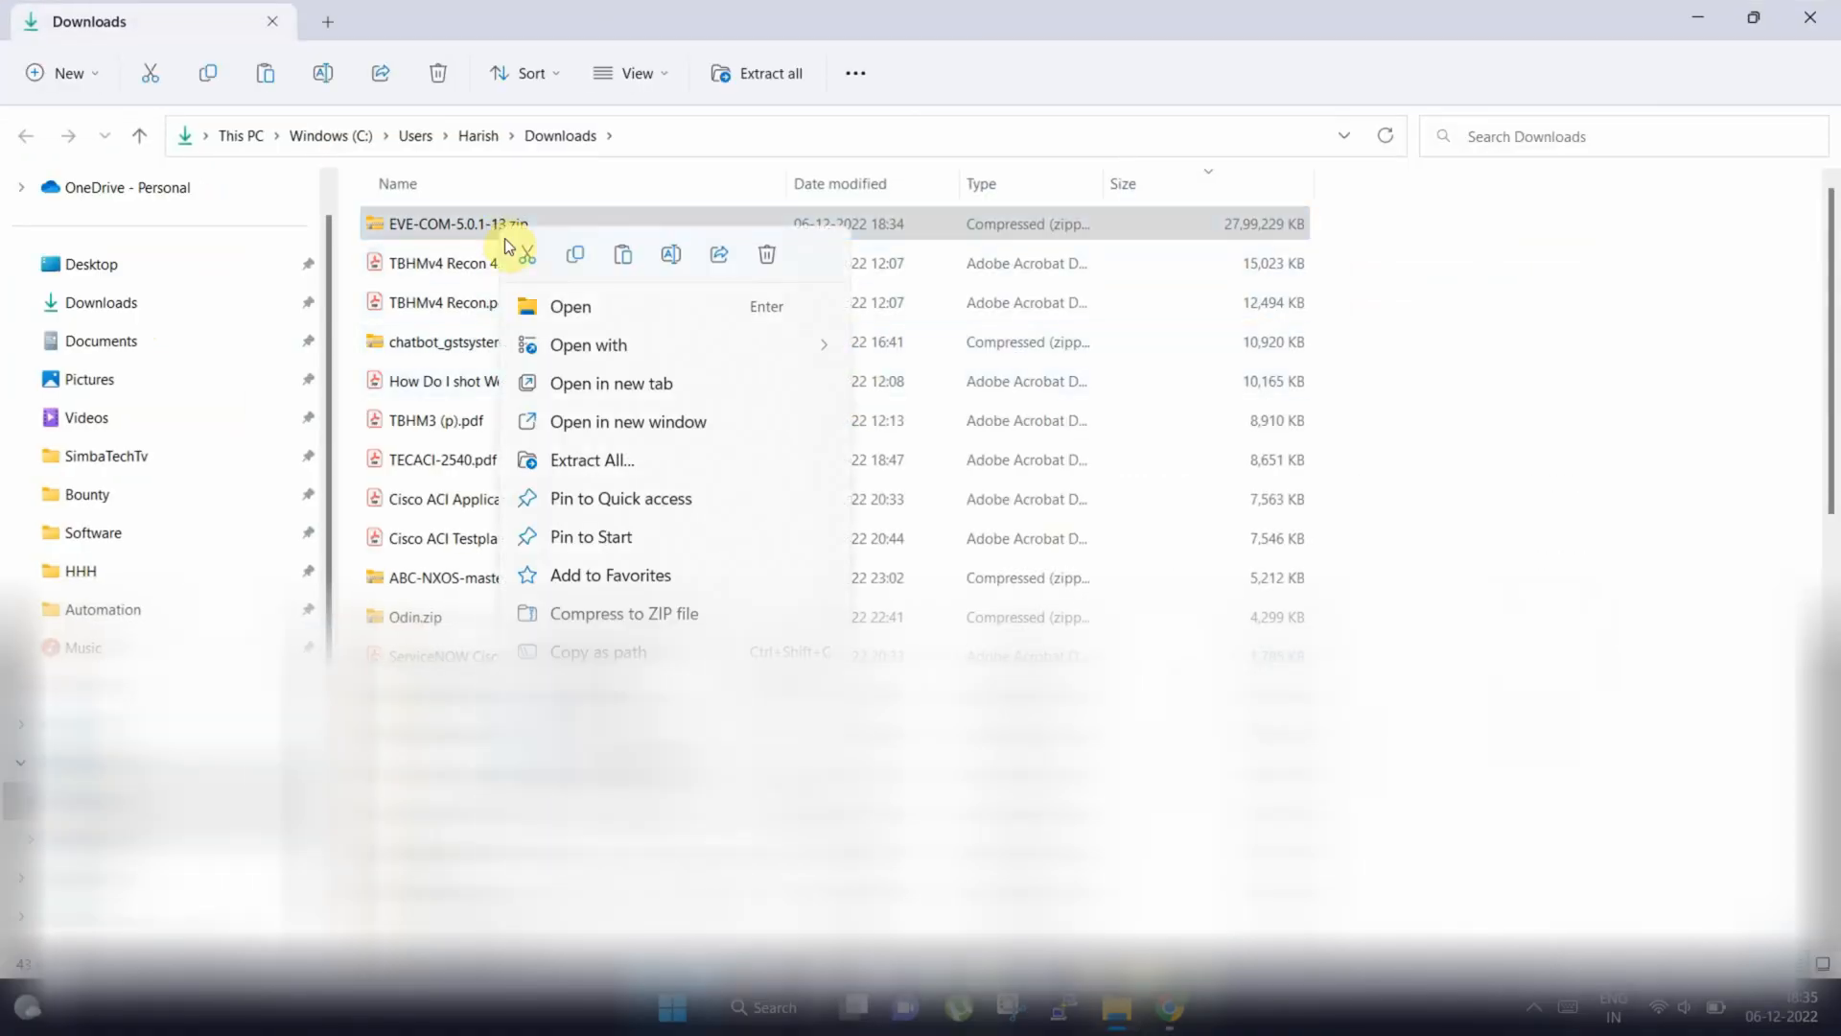
left_click(614, 465)
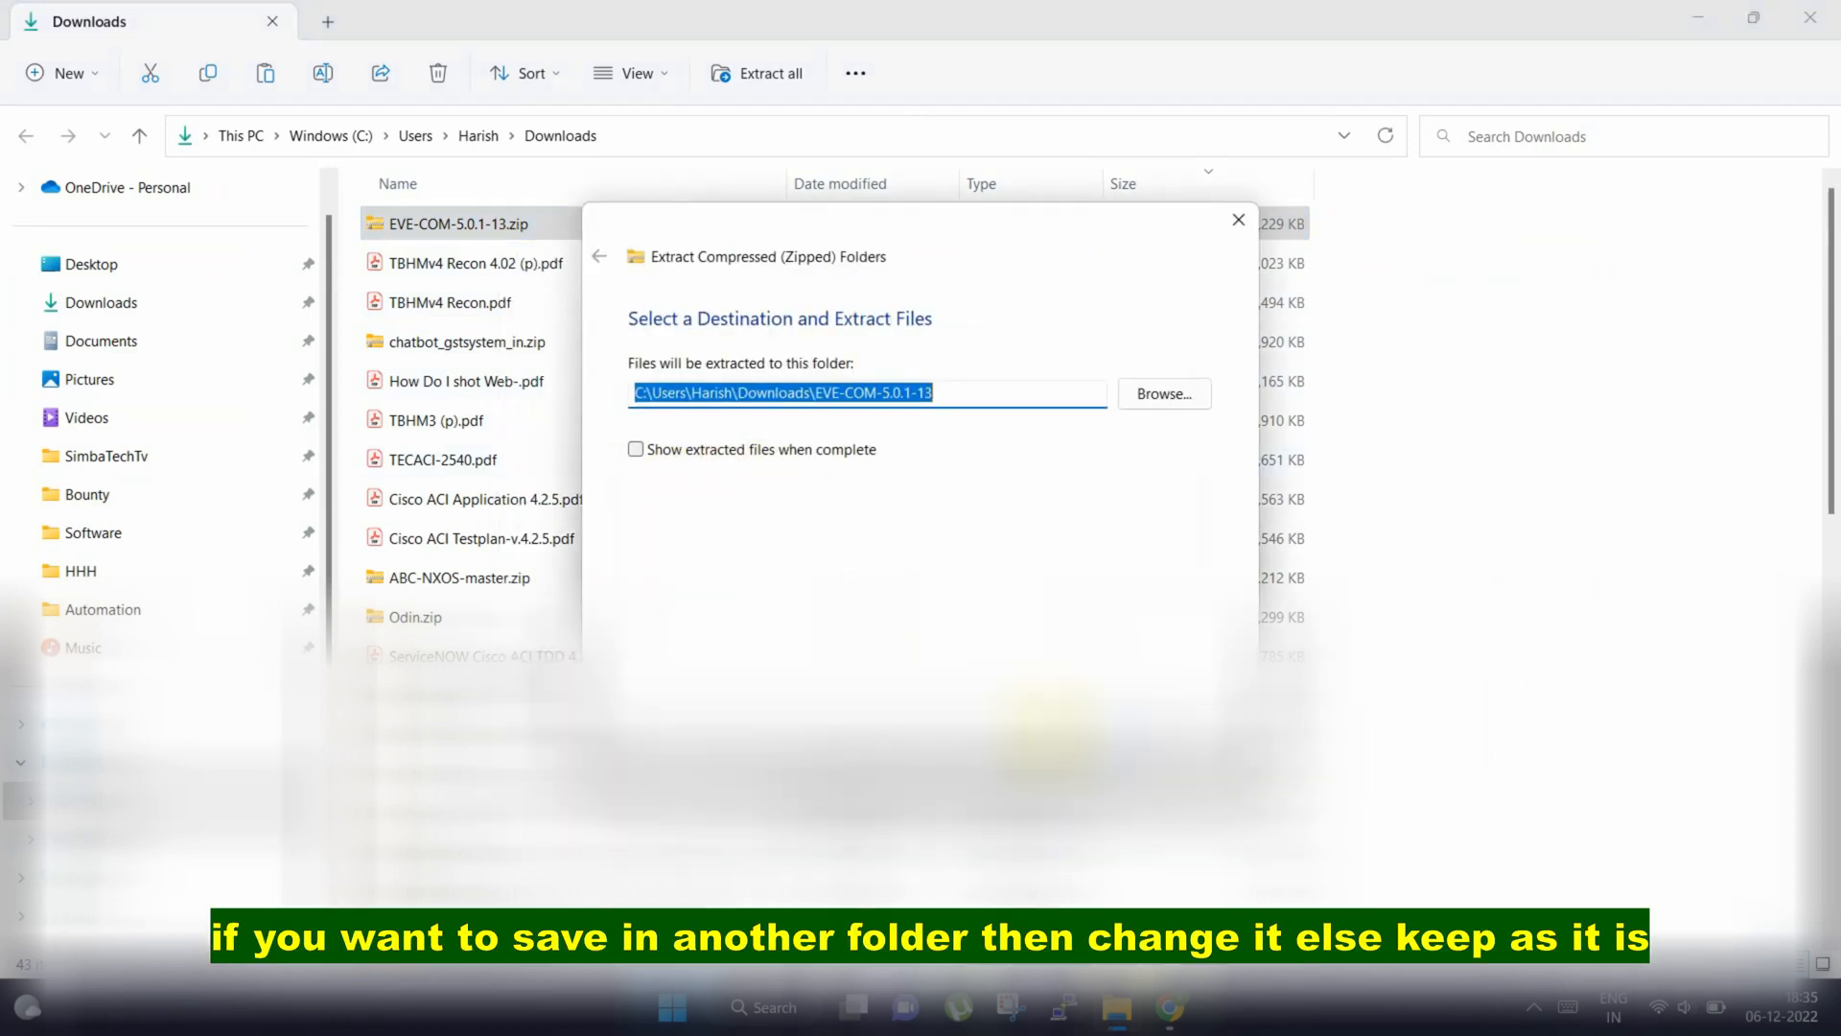
key("Return")
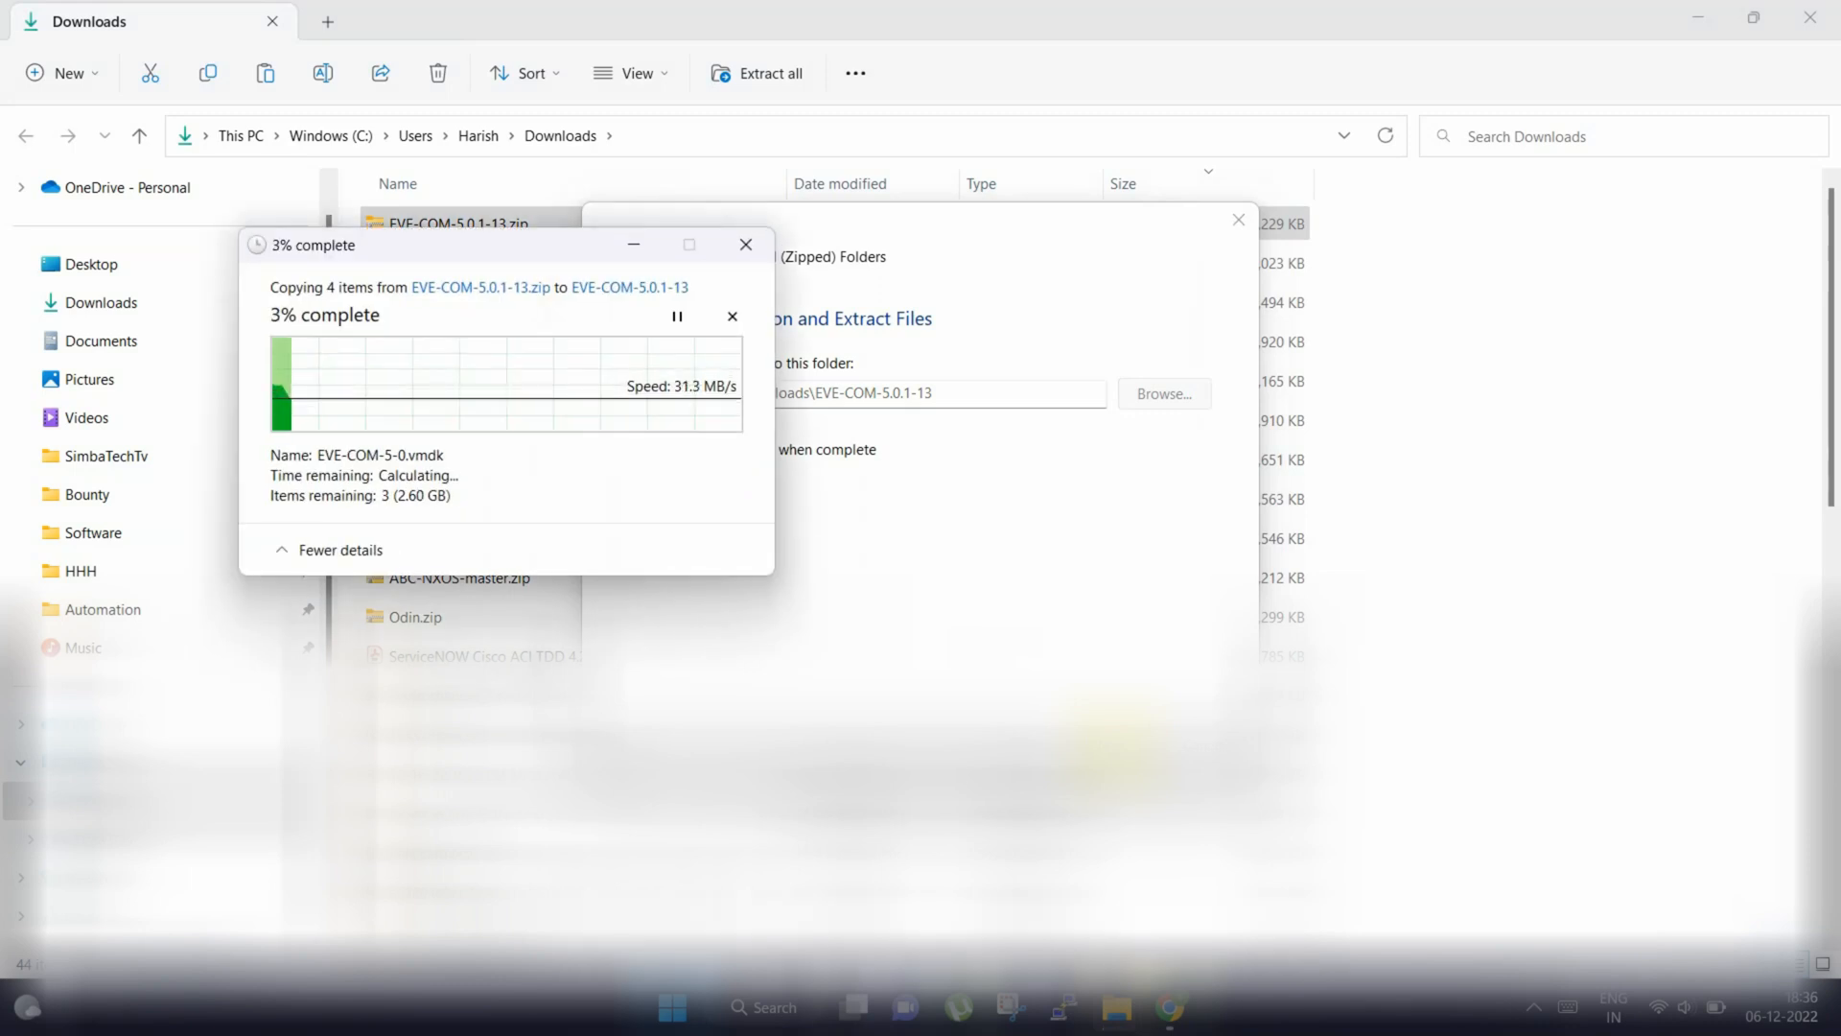
left_click(1695, 17)
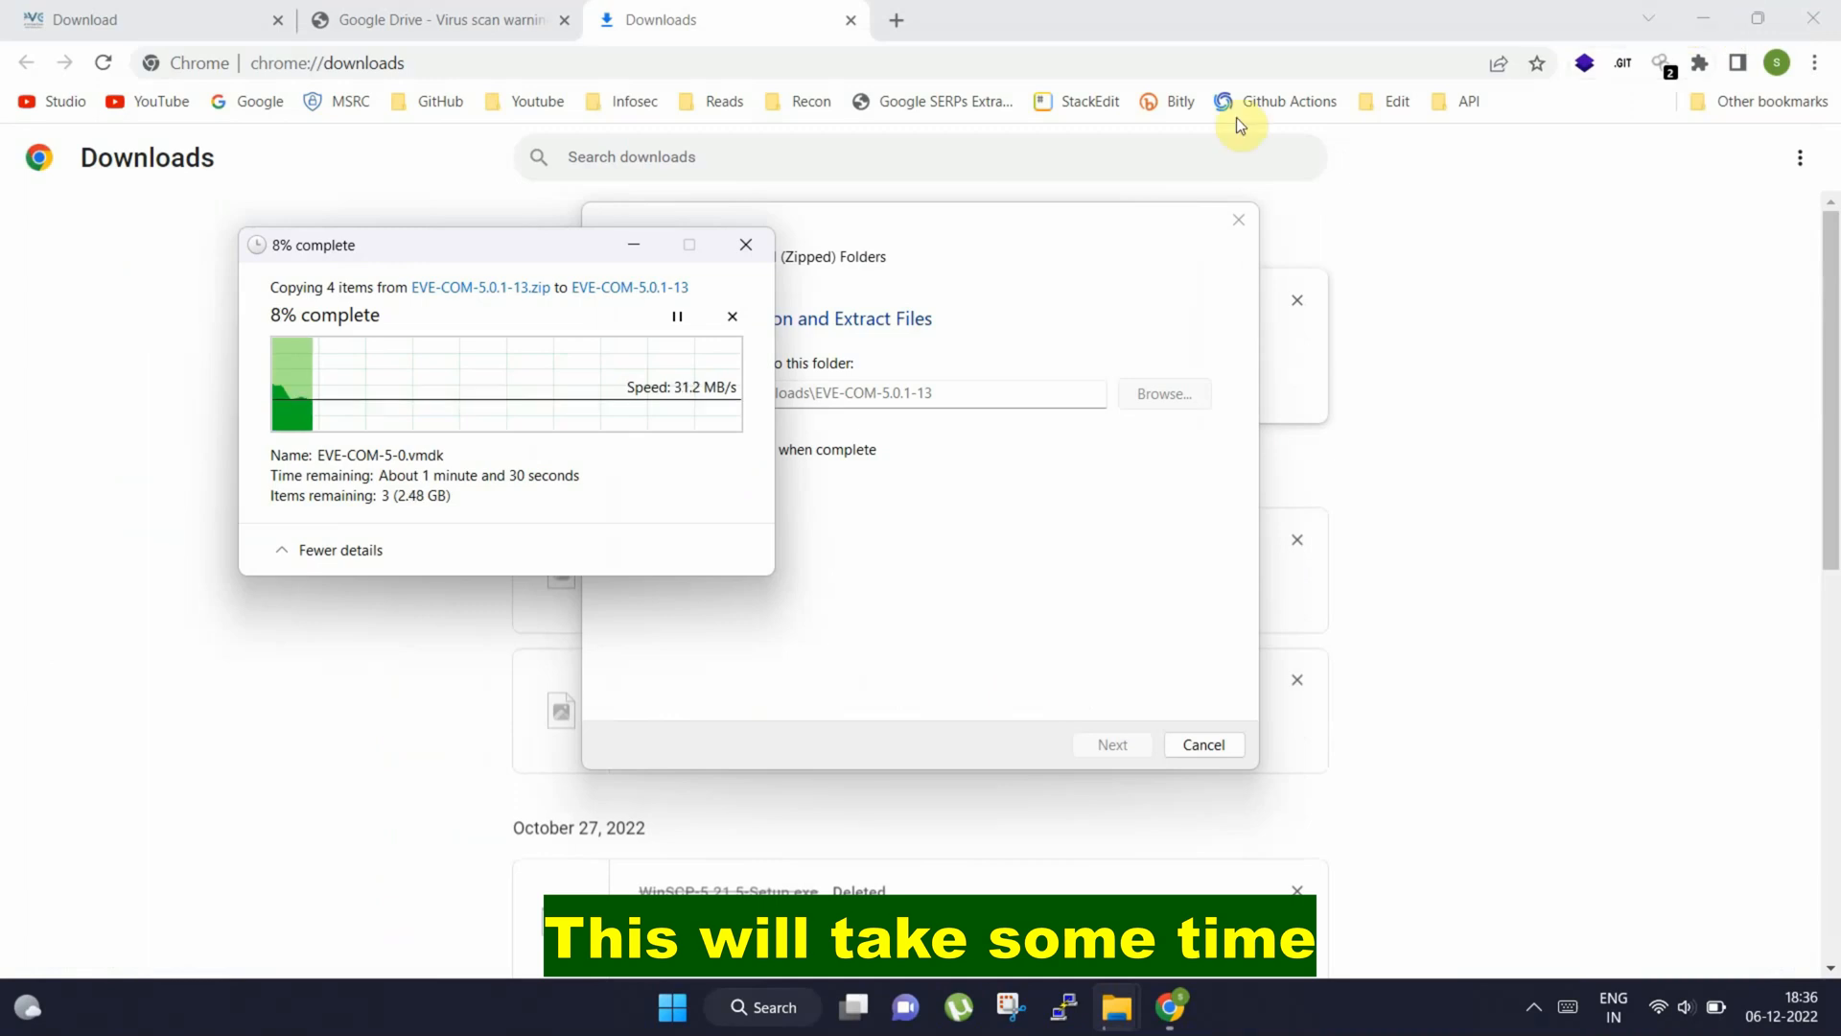
left_click_drag(495, 251, 863, 278)
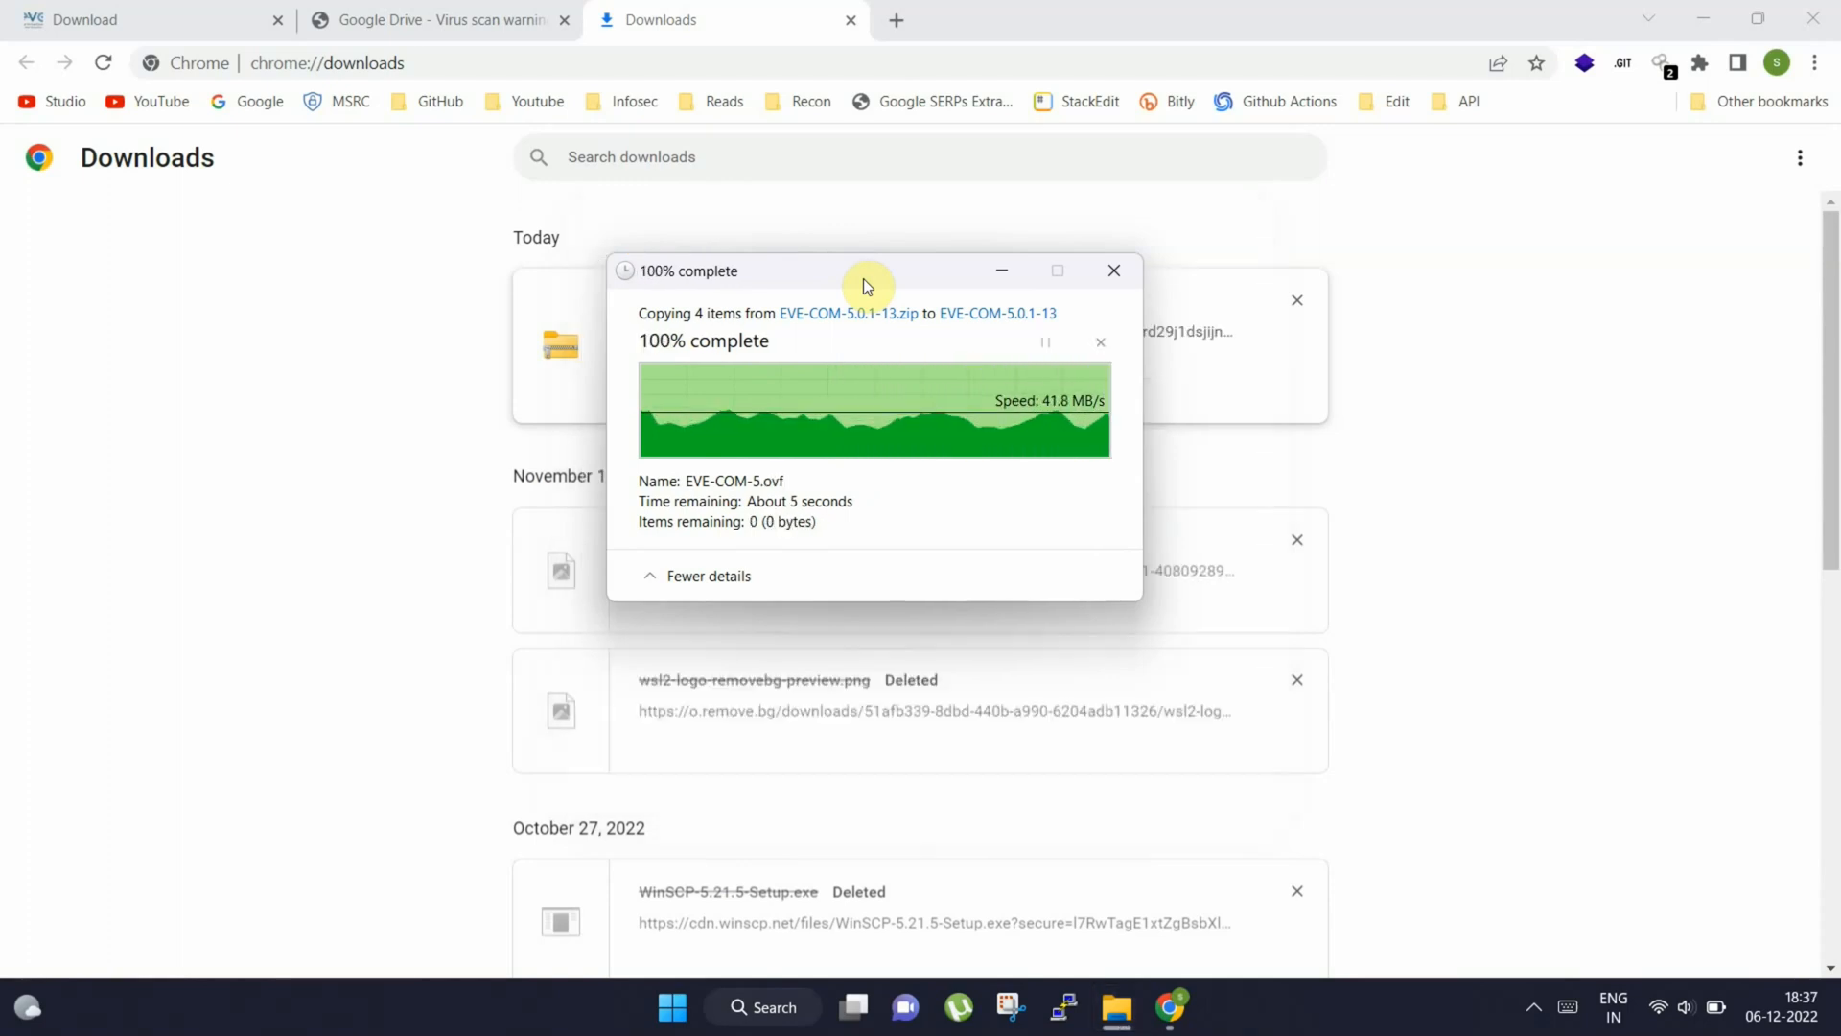
Launch VMware Workstation and browse for a virtual machine file in the extracted EVE-COM-5.0.1-13 folder under Downloads
left_click(1712, 19)
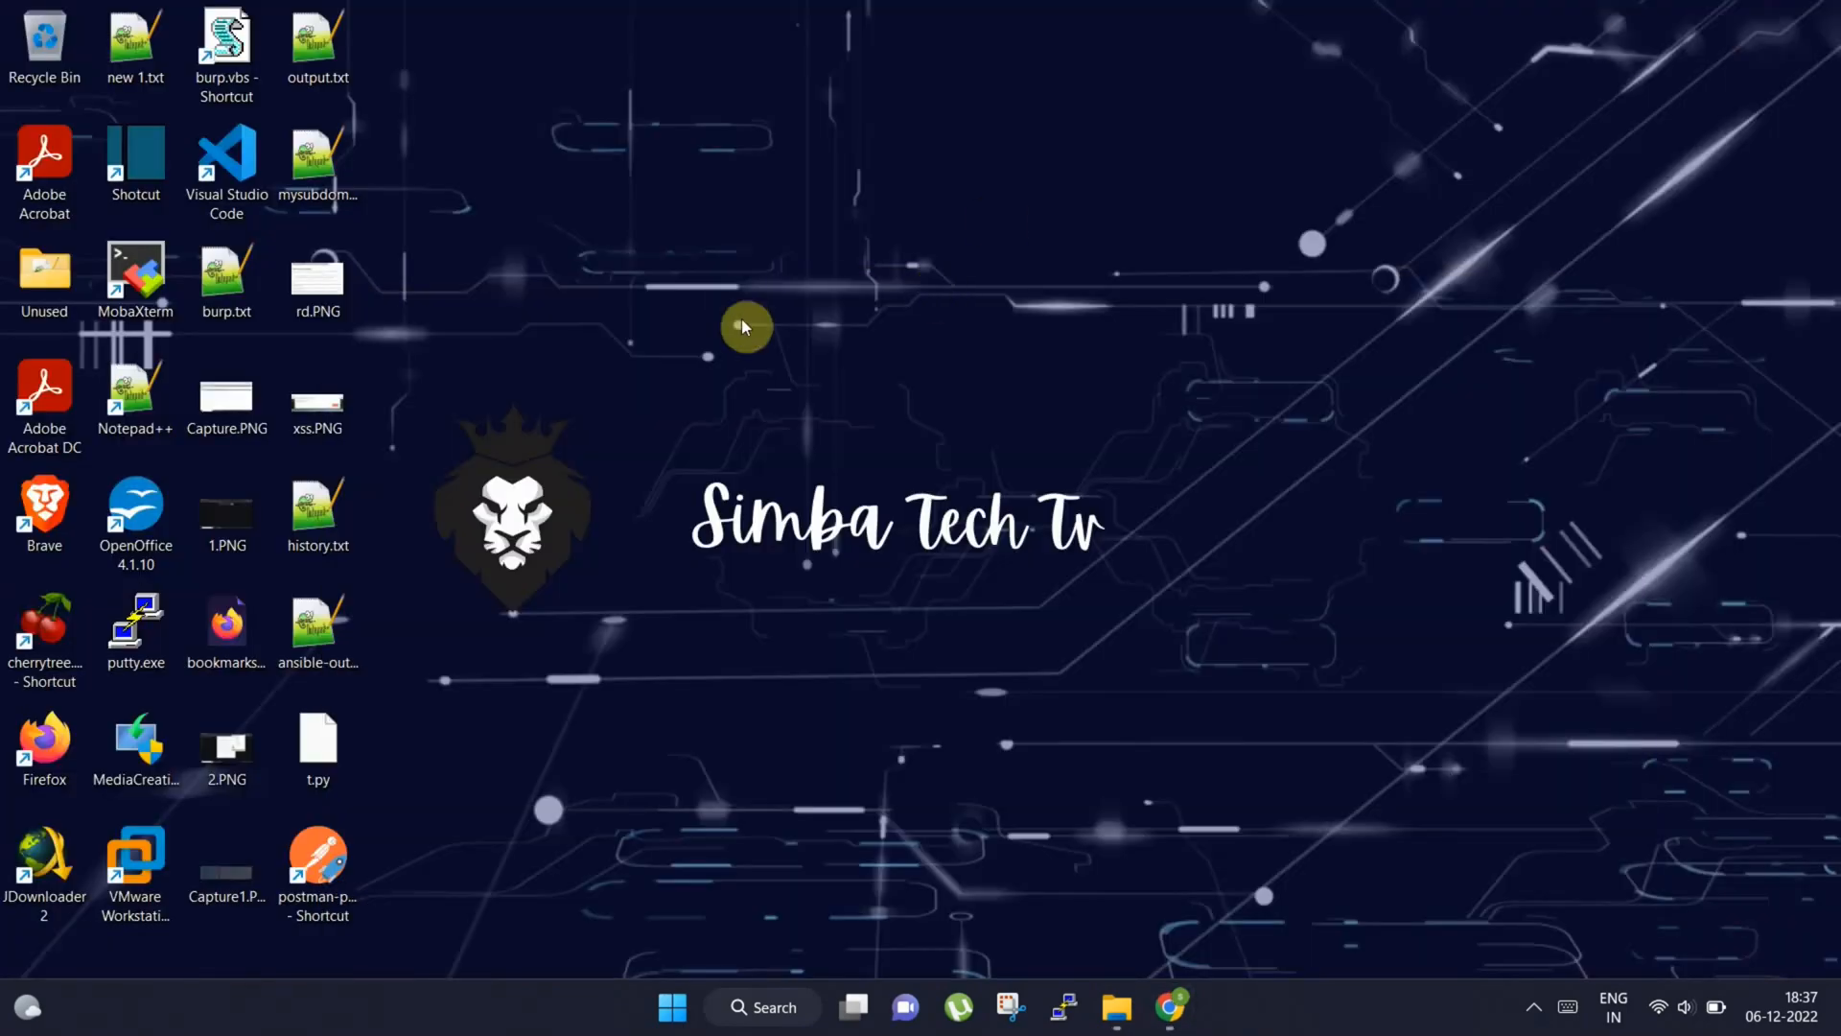
double_click(135, 858)
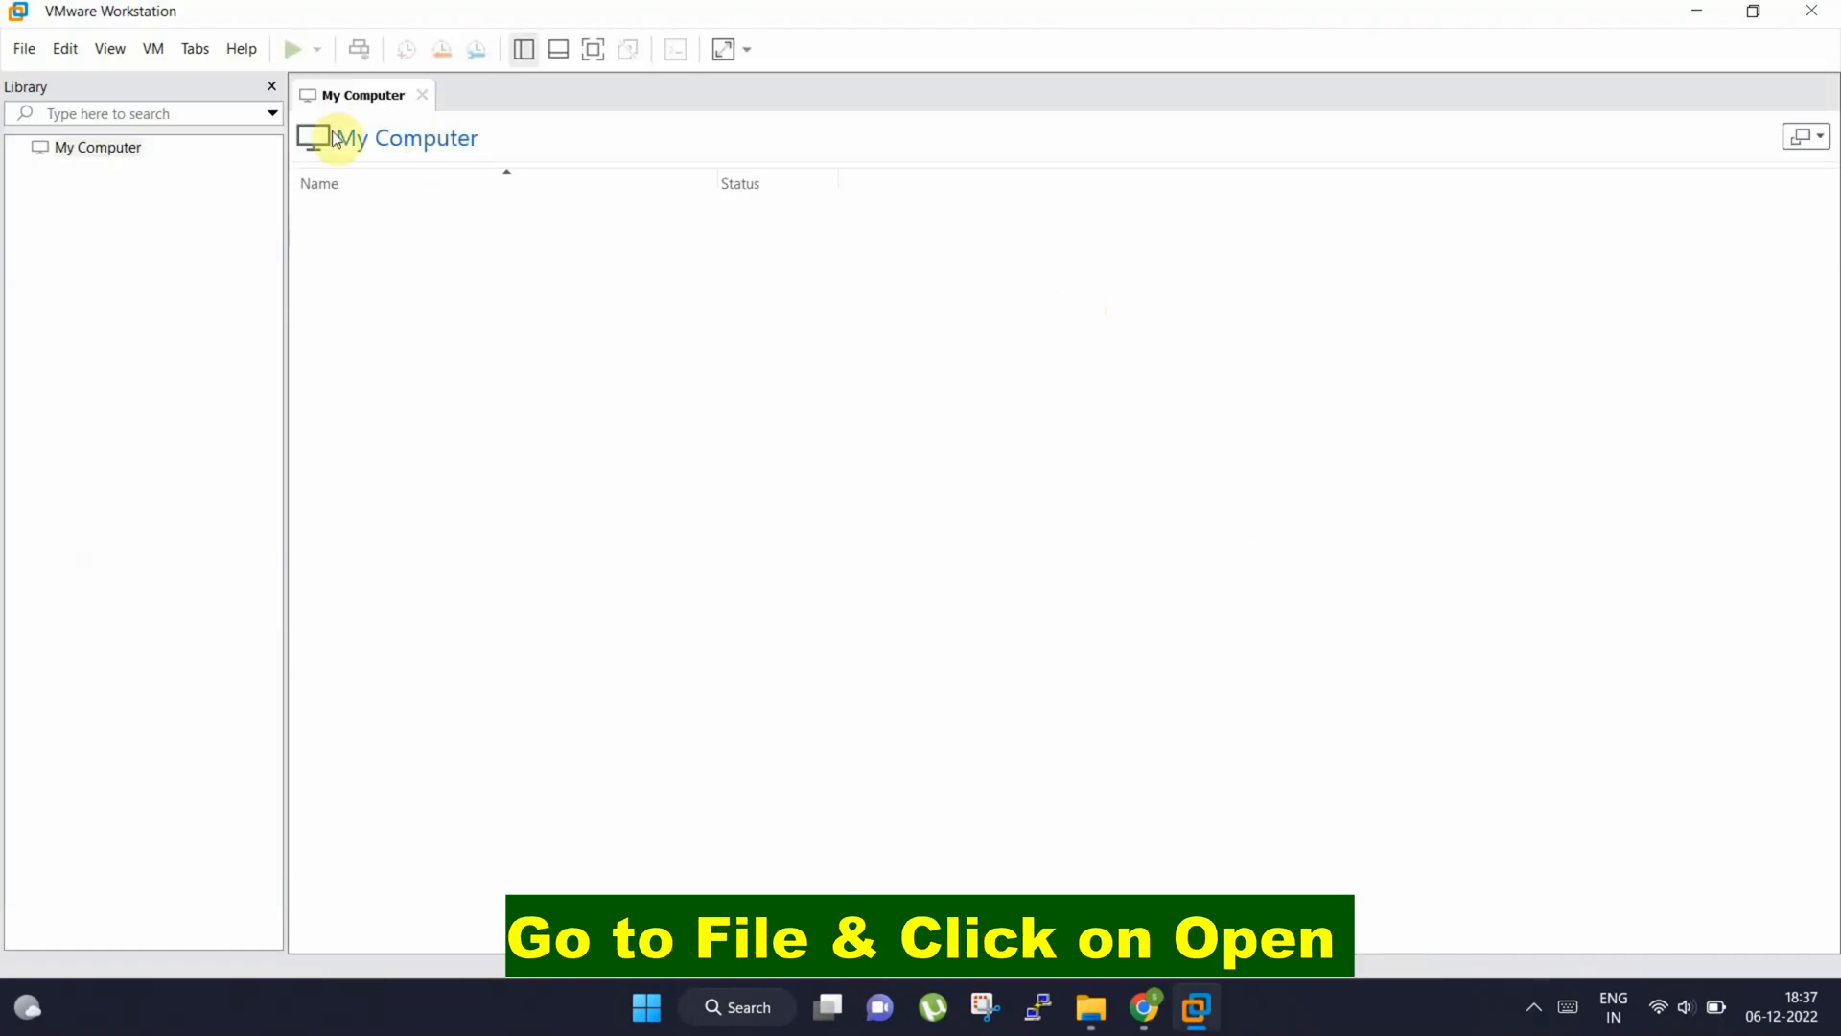
left_click(25, 50)
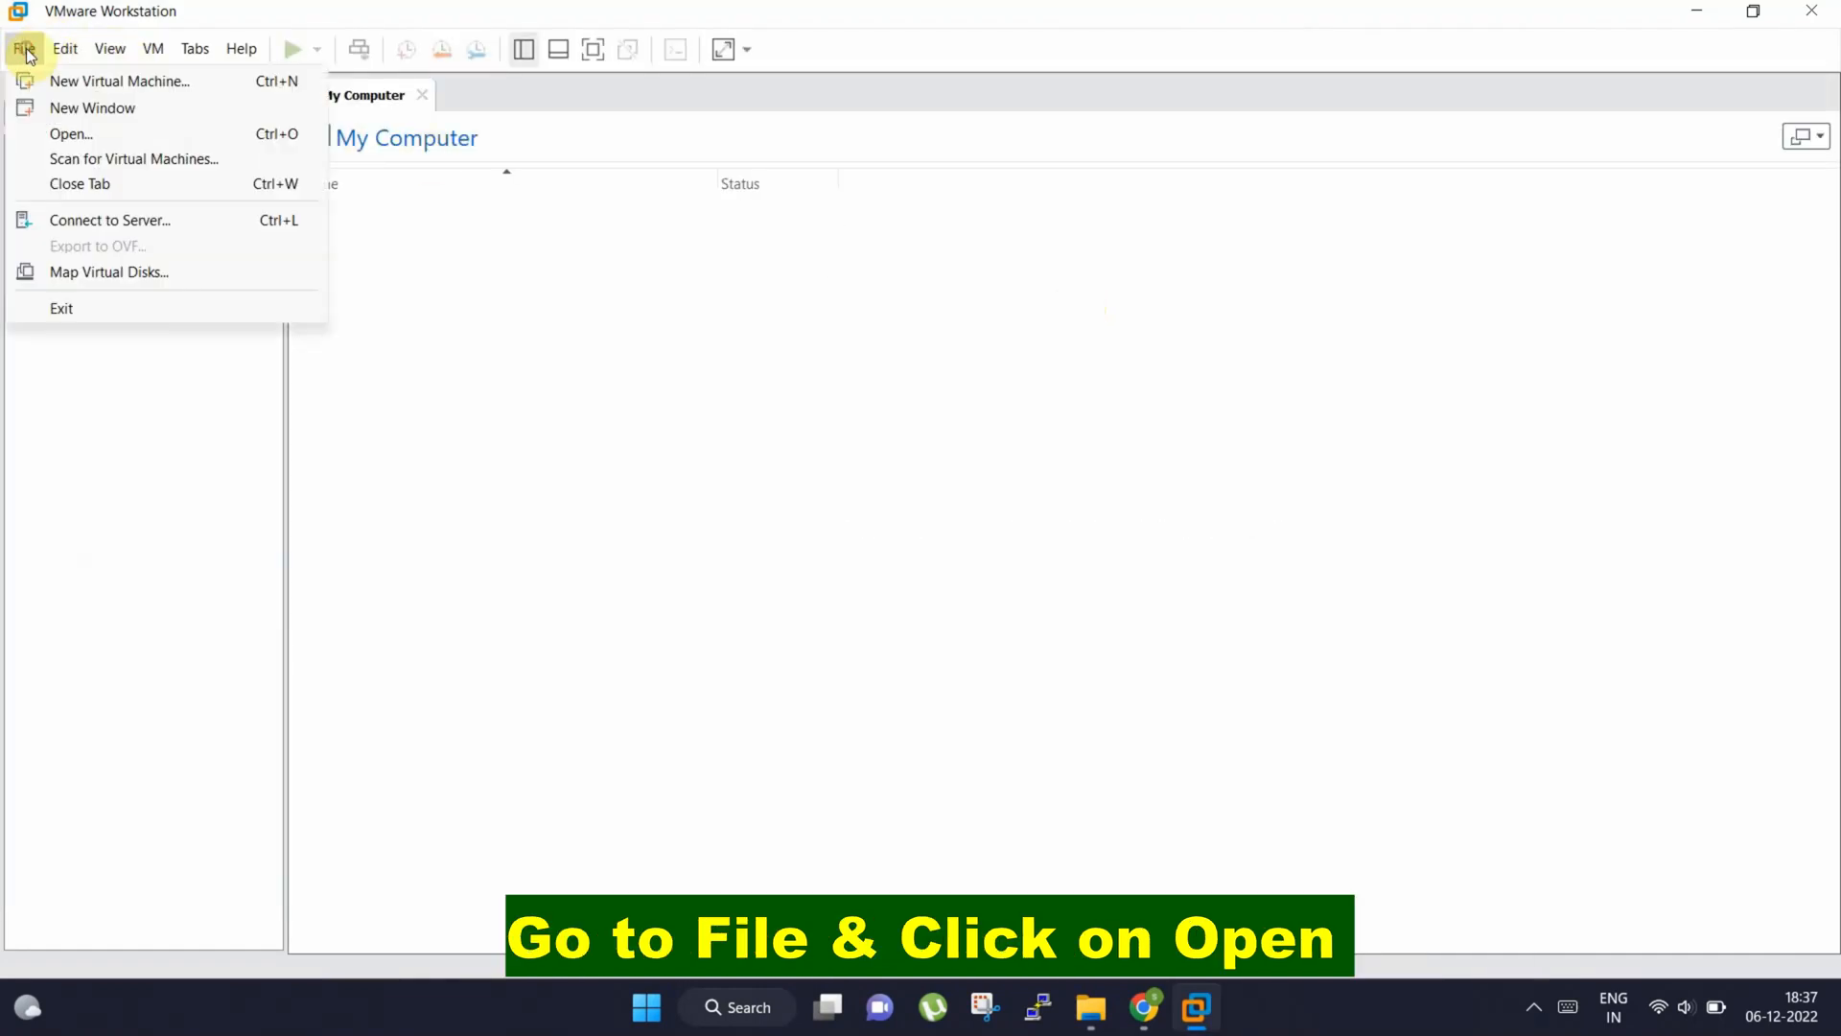
left_click(71, 133)
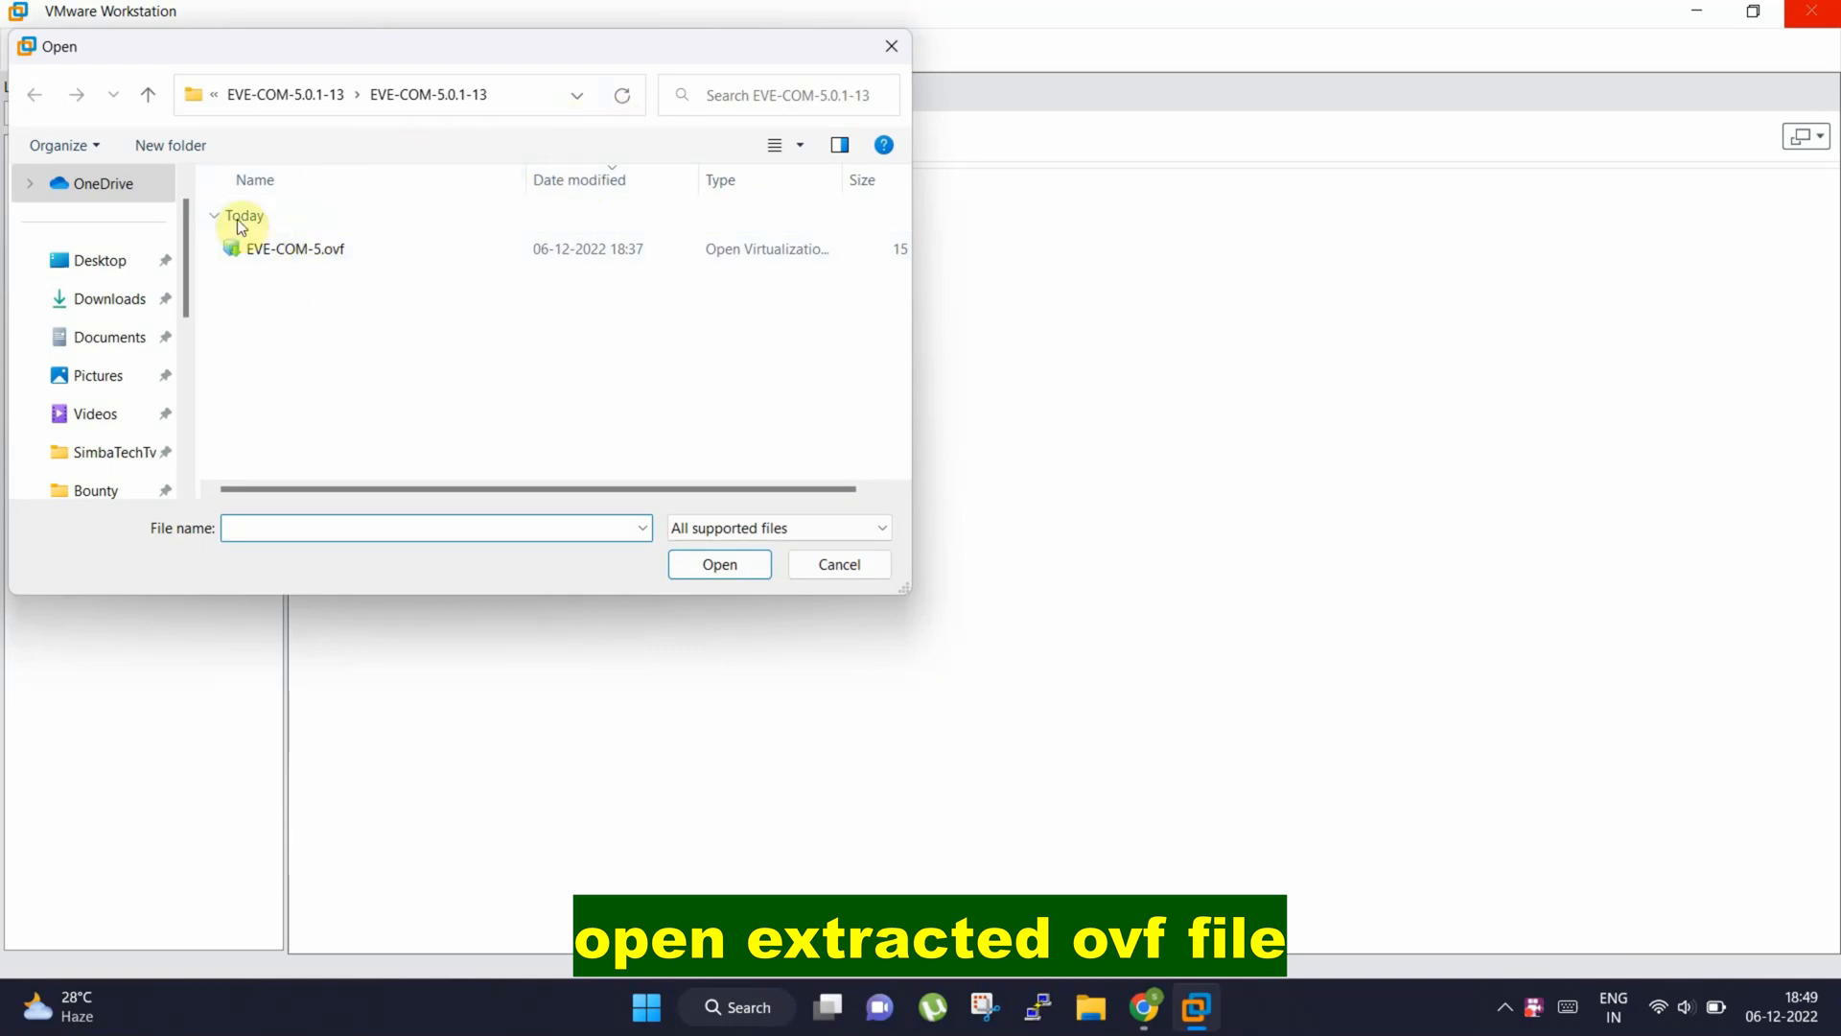
left_click(122, 293)
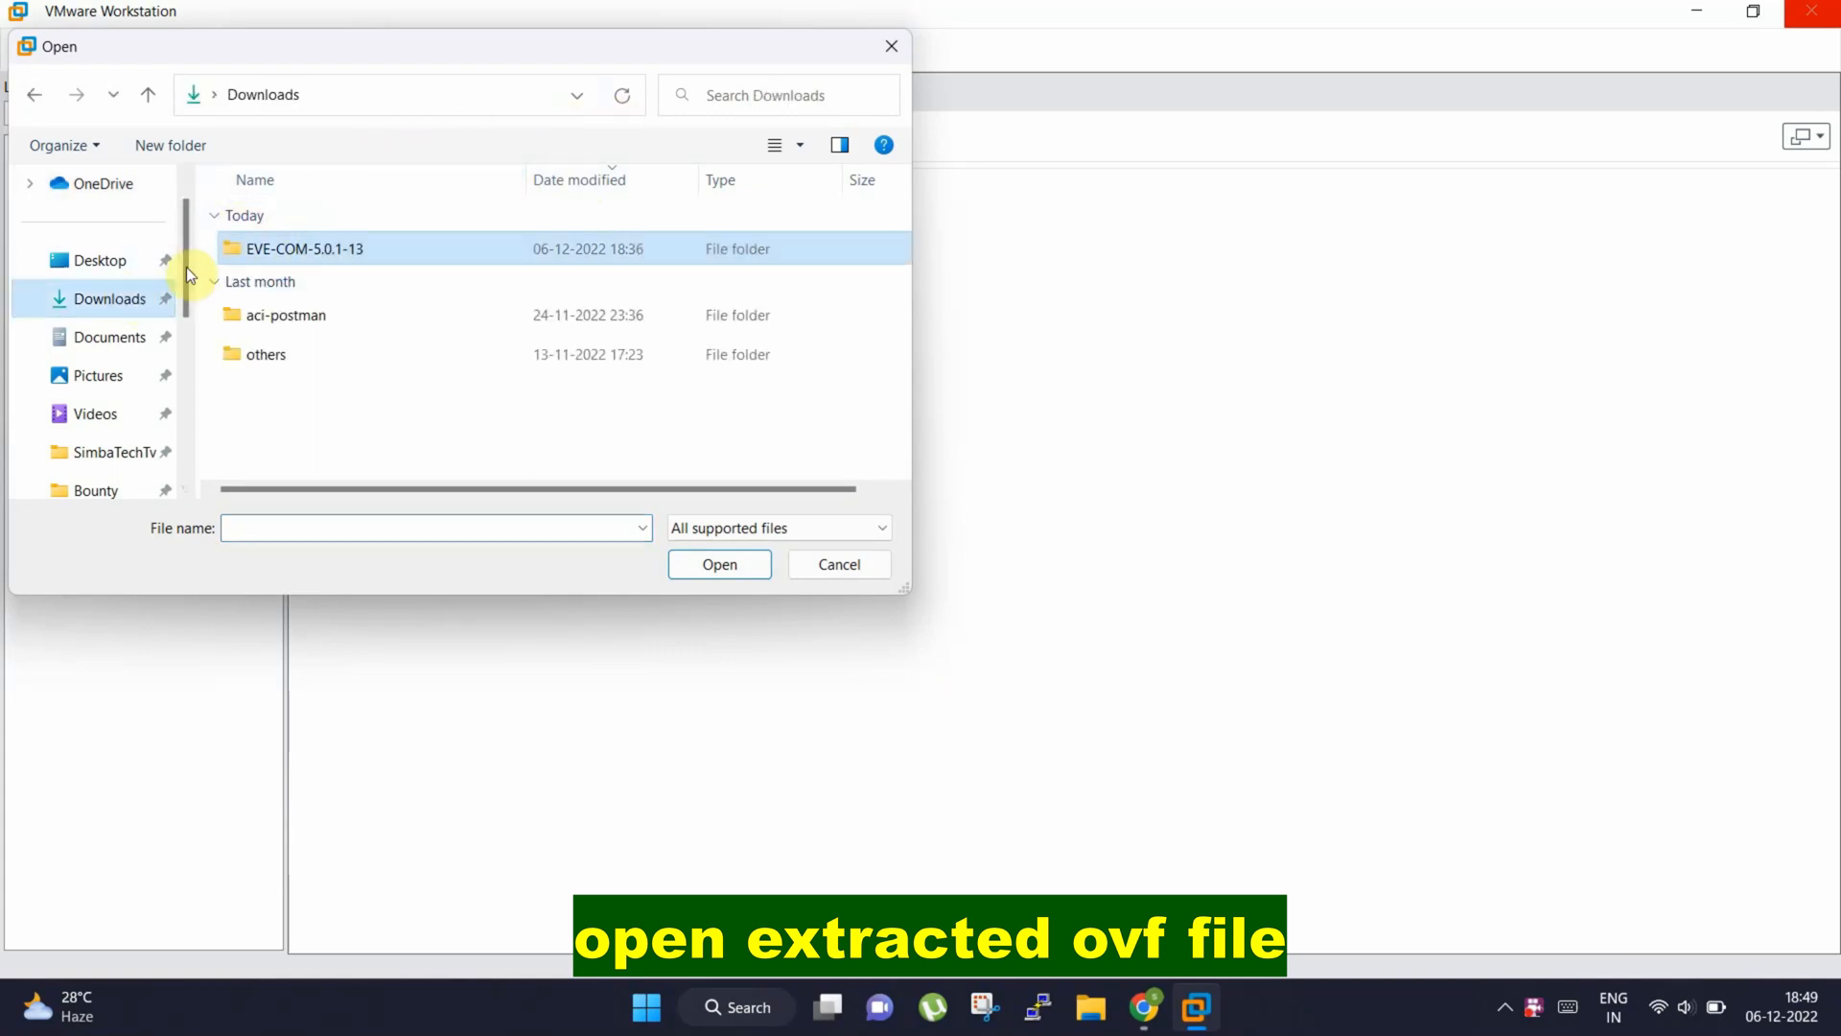
double_click(359, 252)
double_click(355, 250)
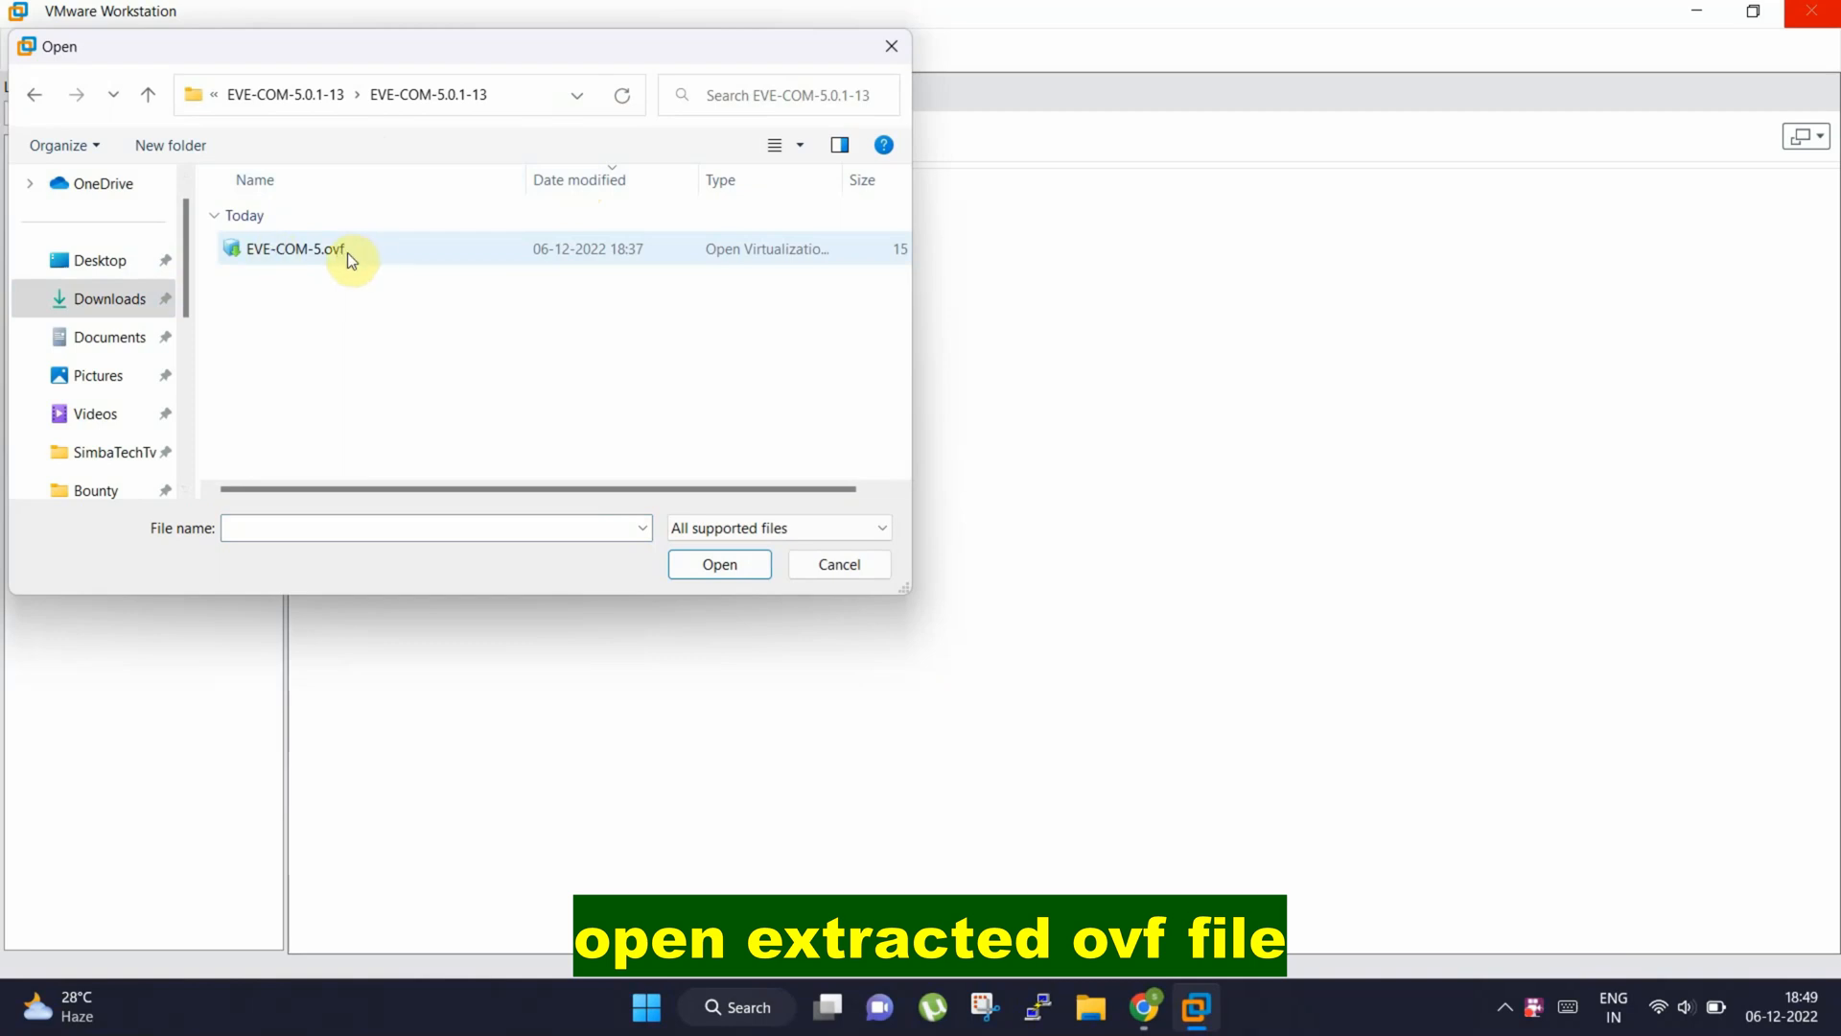
Import EVE-COM-5.ovf as a virtual machine named eve-ng, keeping the default storage path
left_click(346, 252)
left_click(722, 563)
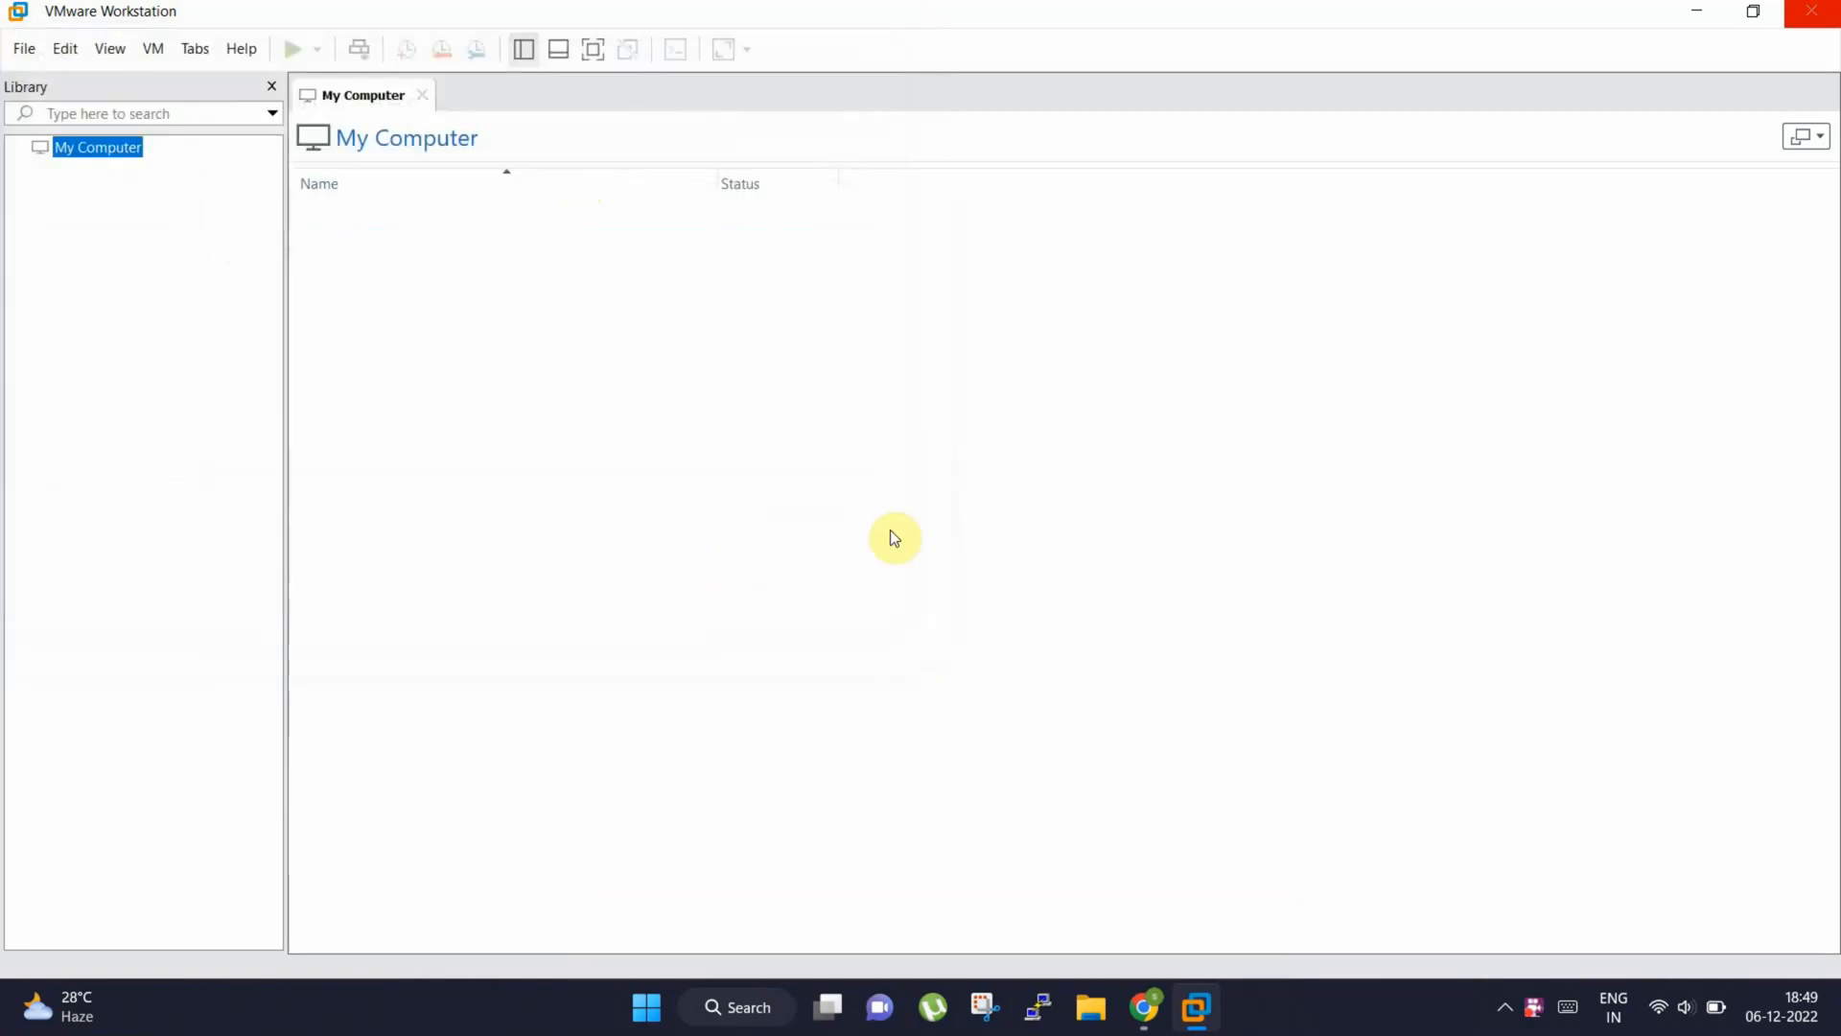
type("eve-ng")
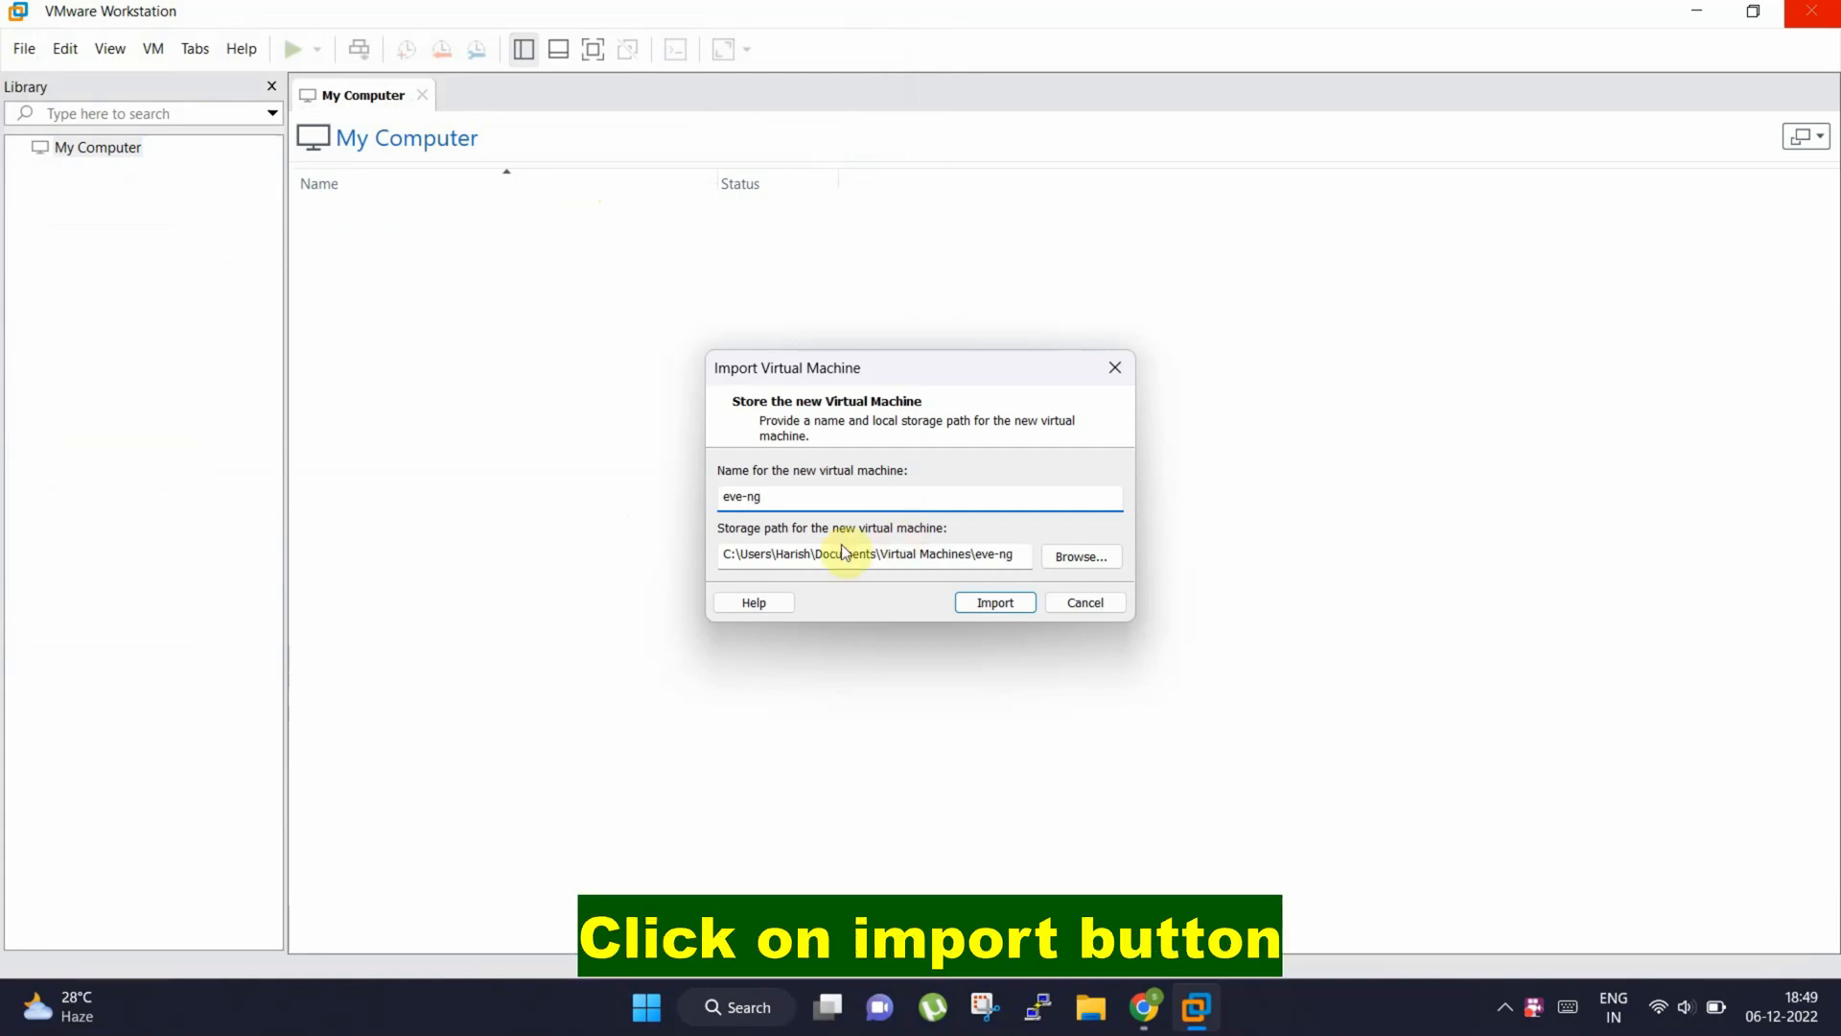
left_click(1012, 605)
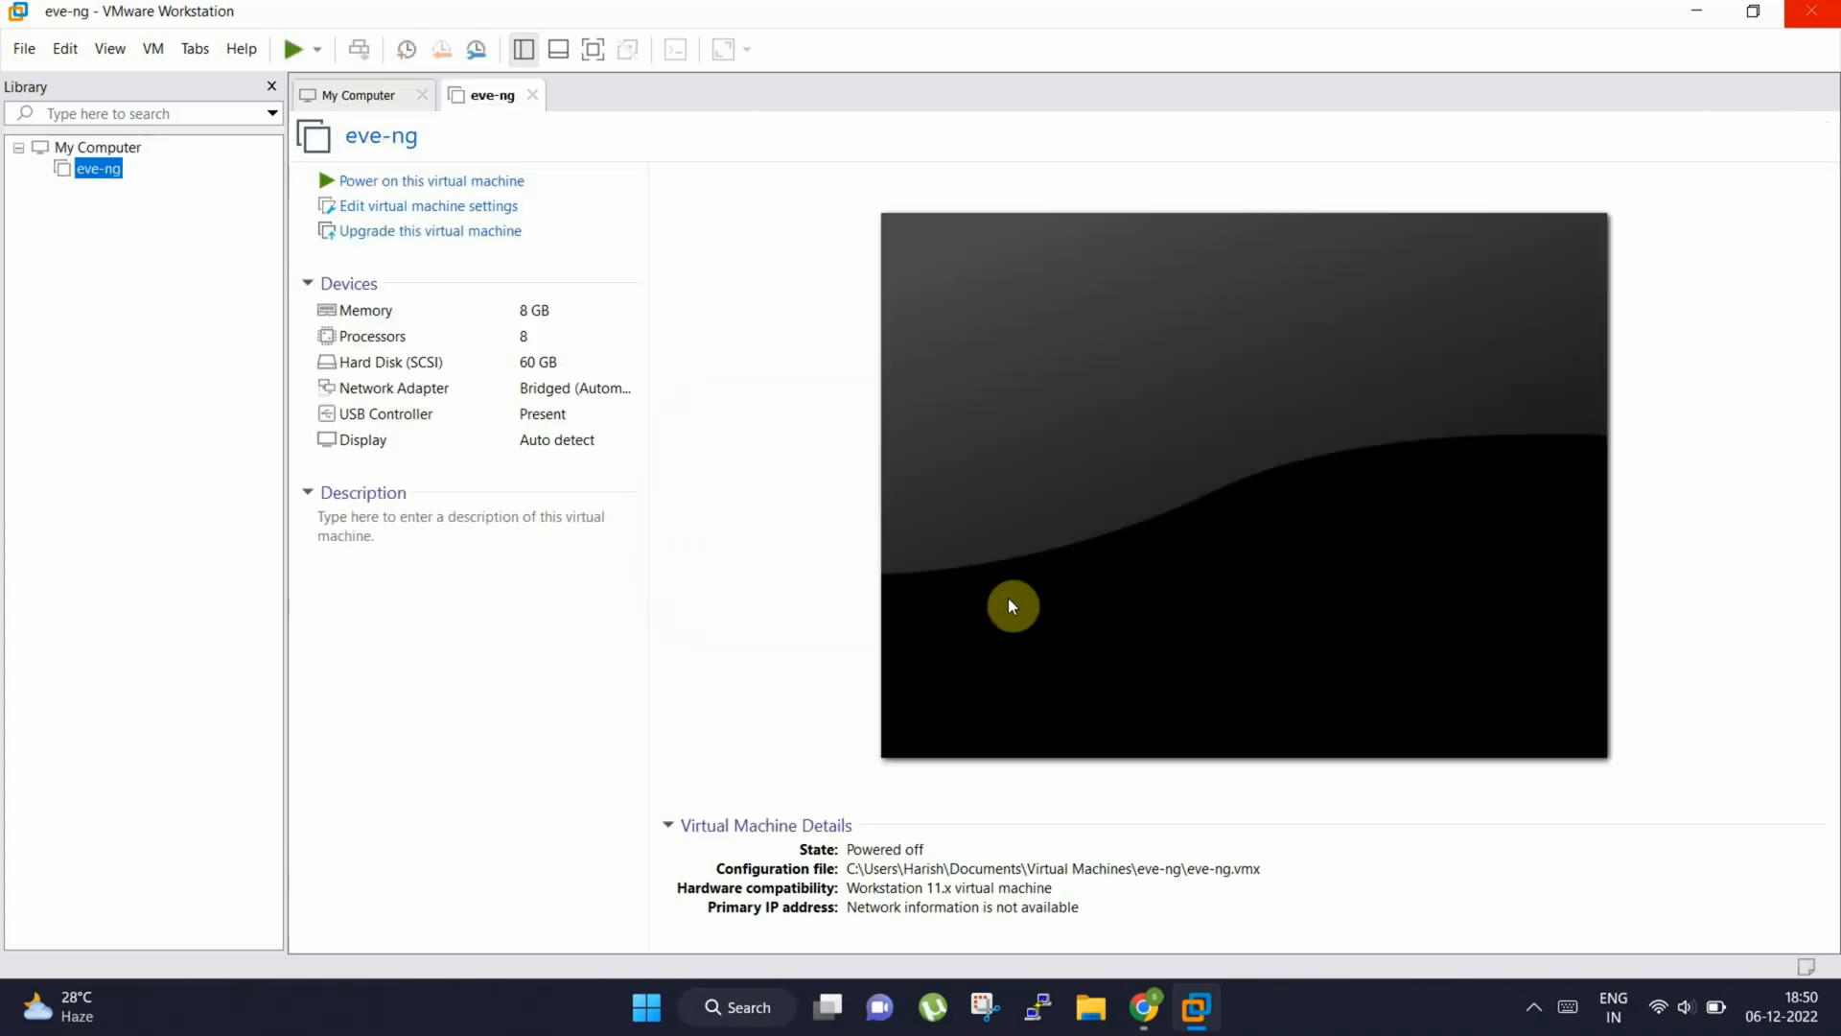
Set the memory of the eve-ng virtual machine to 4096 MB
left_click(375, 208)
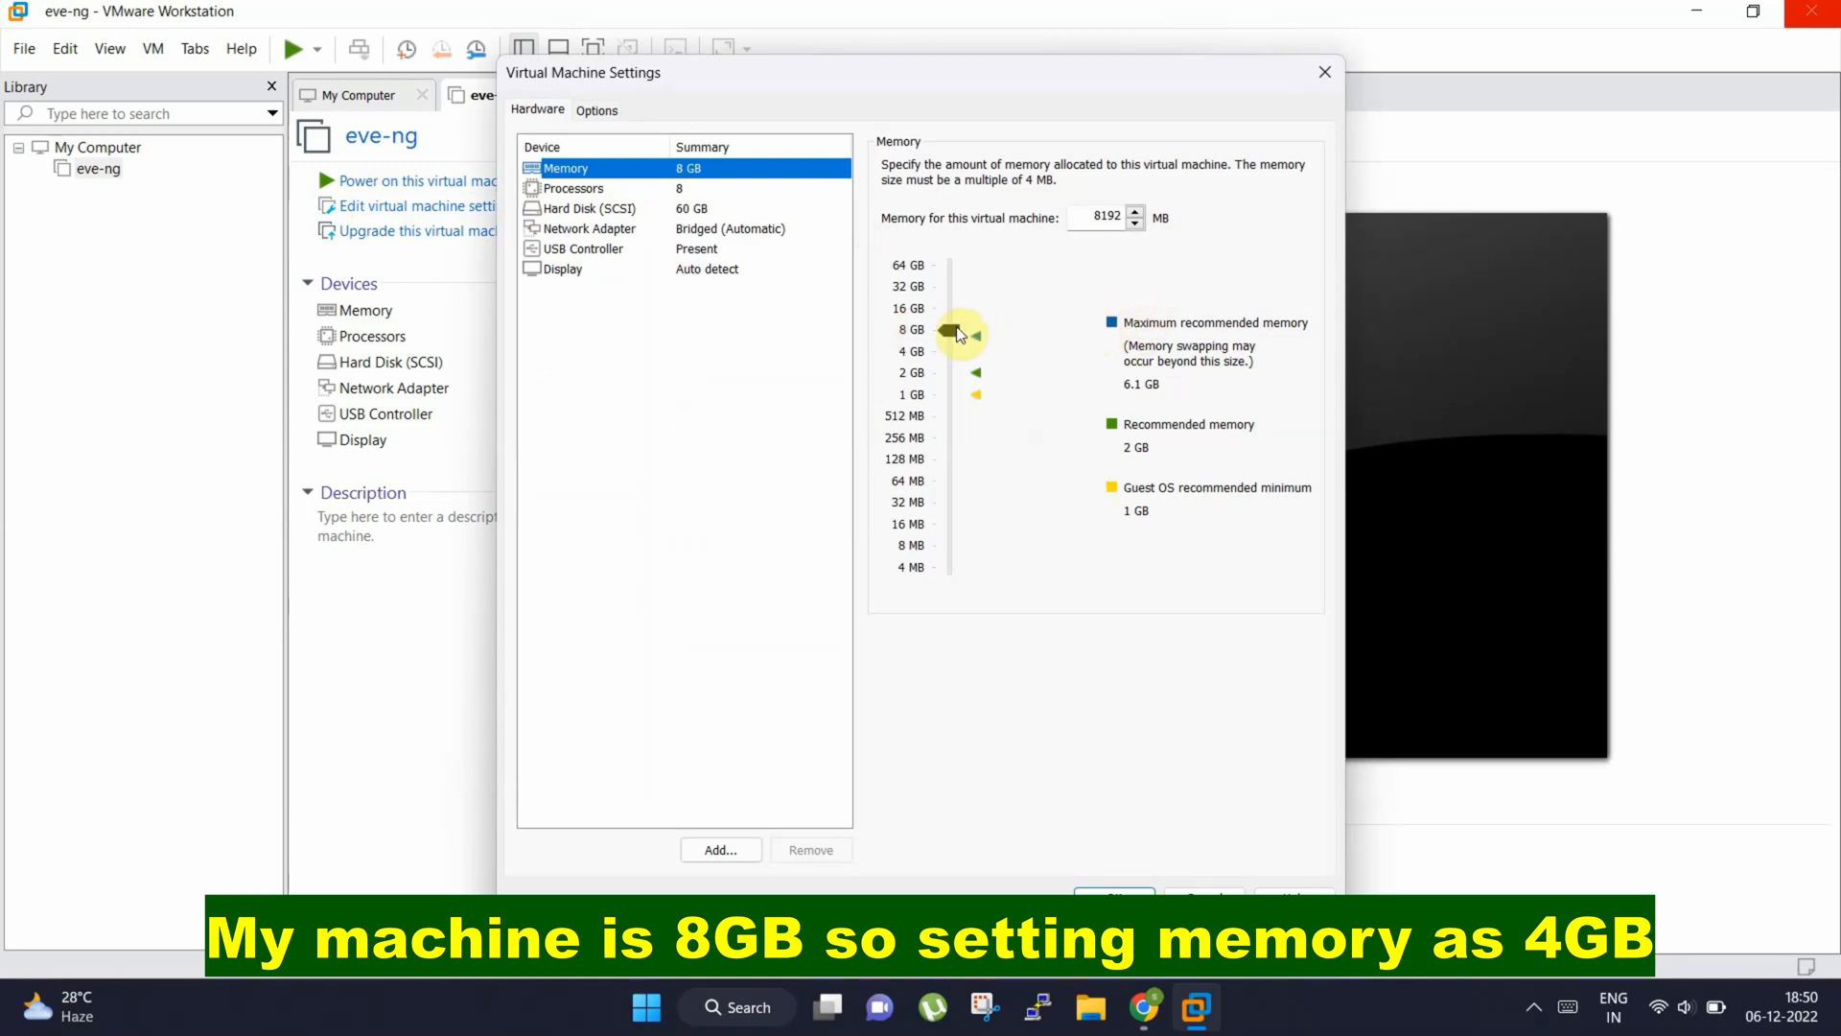
left_click_drag(950, 331, 953, 349)
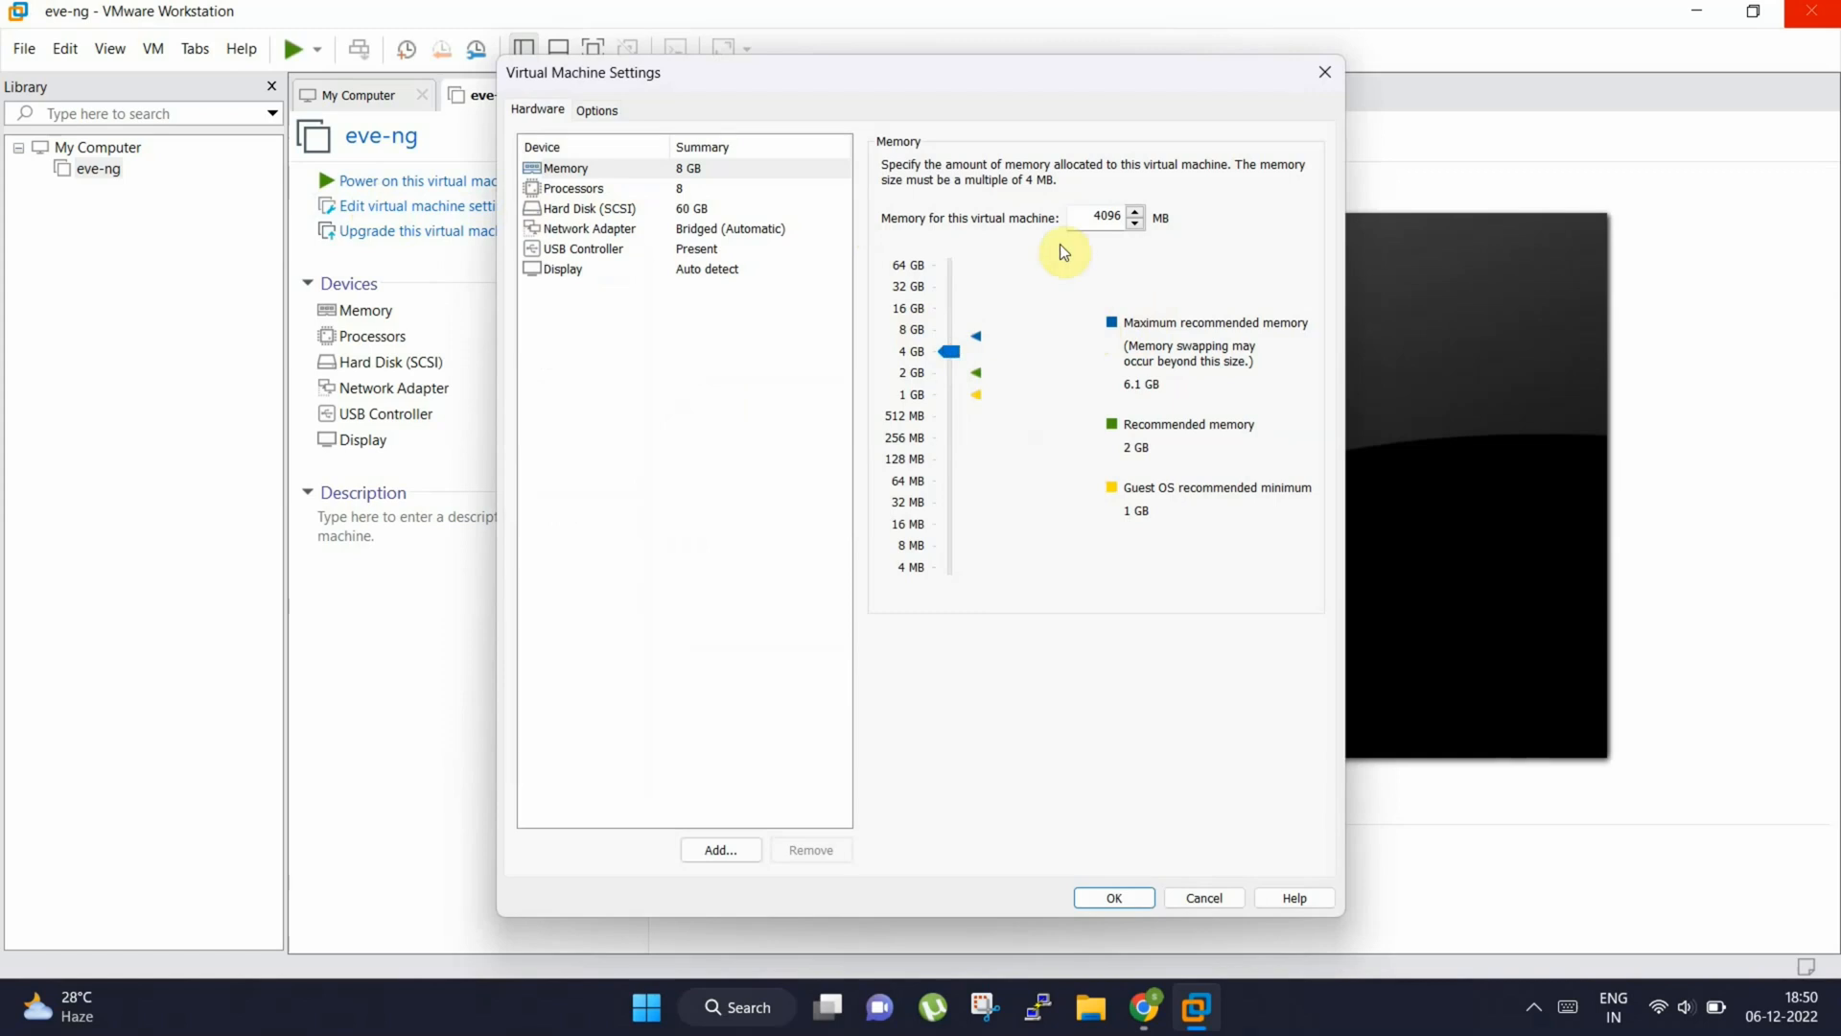
Set the number of processors to 4 and disable Virtualize Intel VT-x/EPT or AMD-V/RVI
left_click(578, 188)
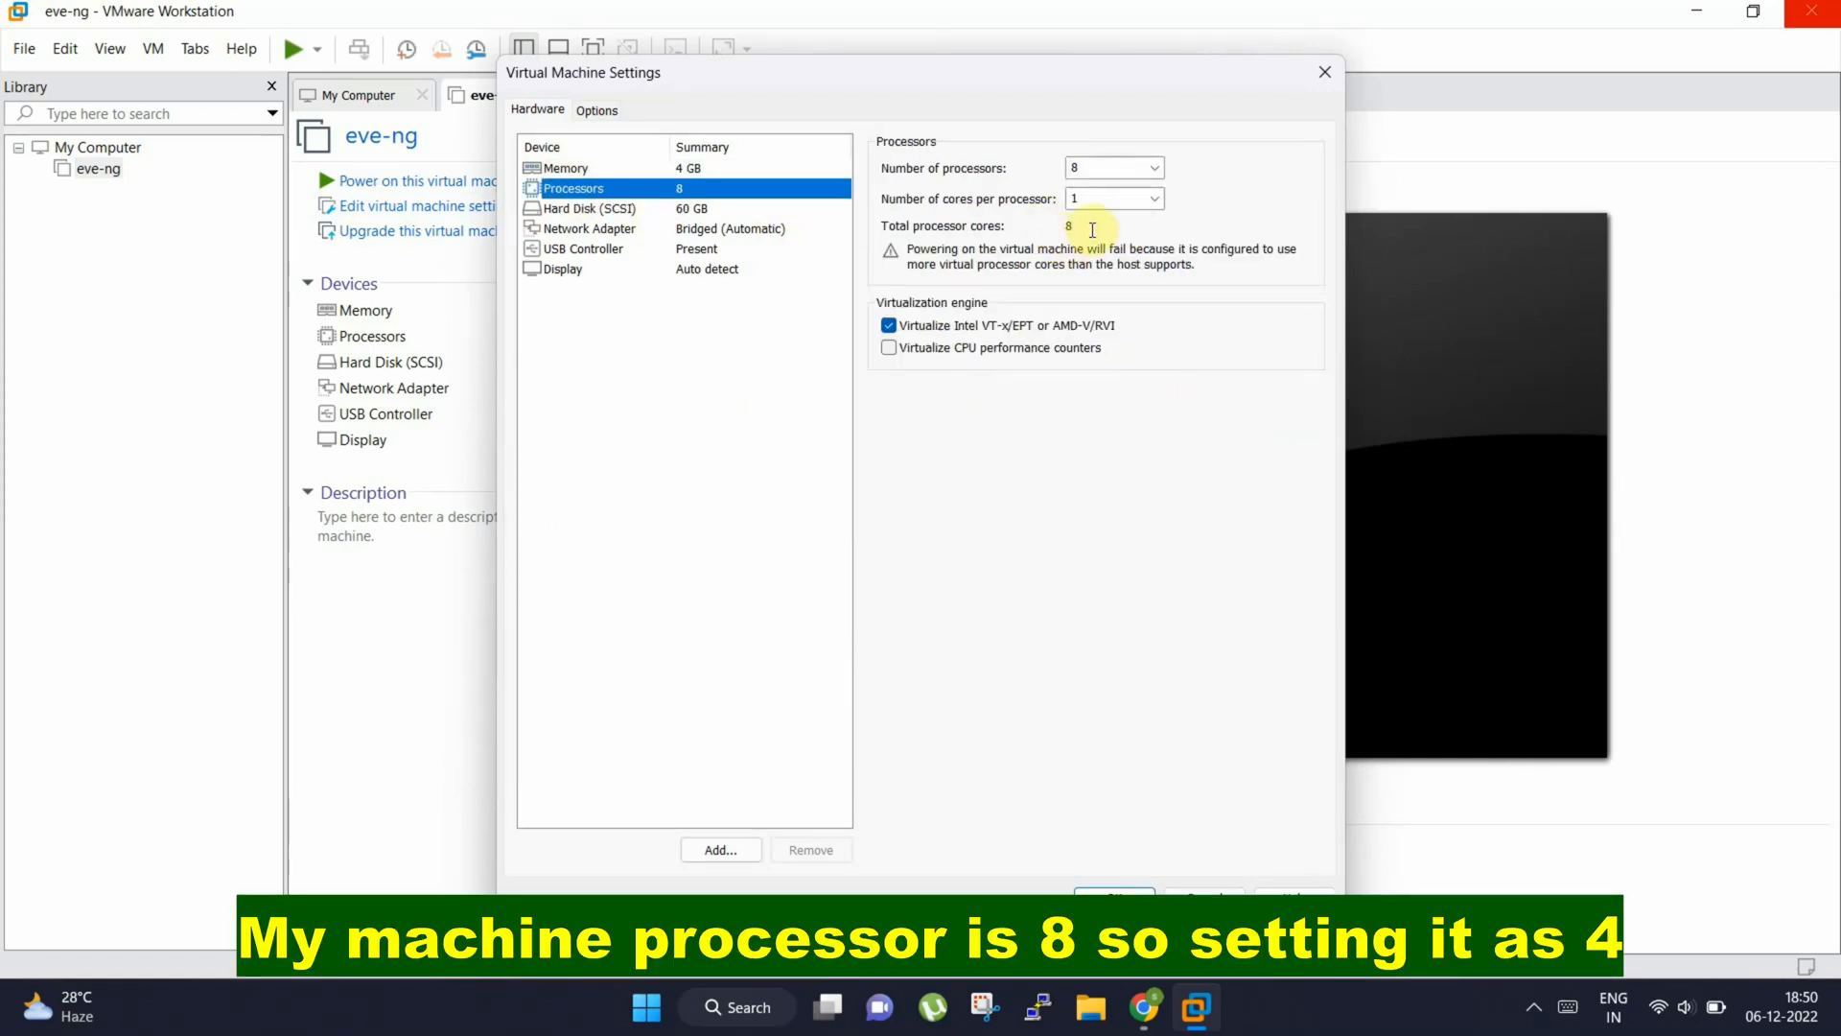
left_click(1155, 169)
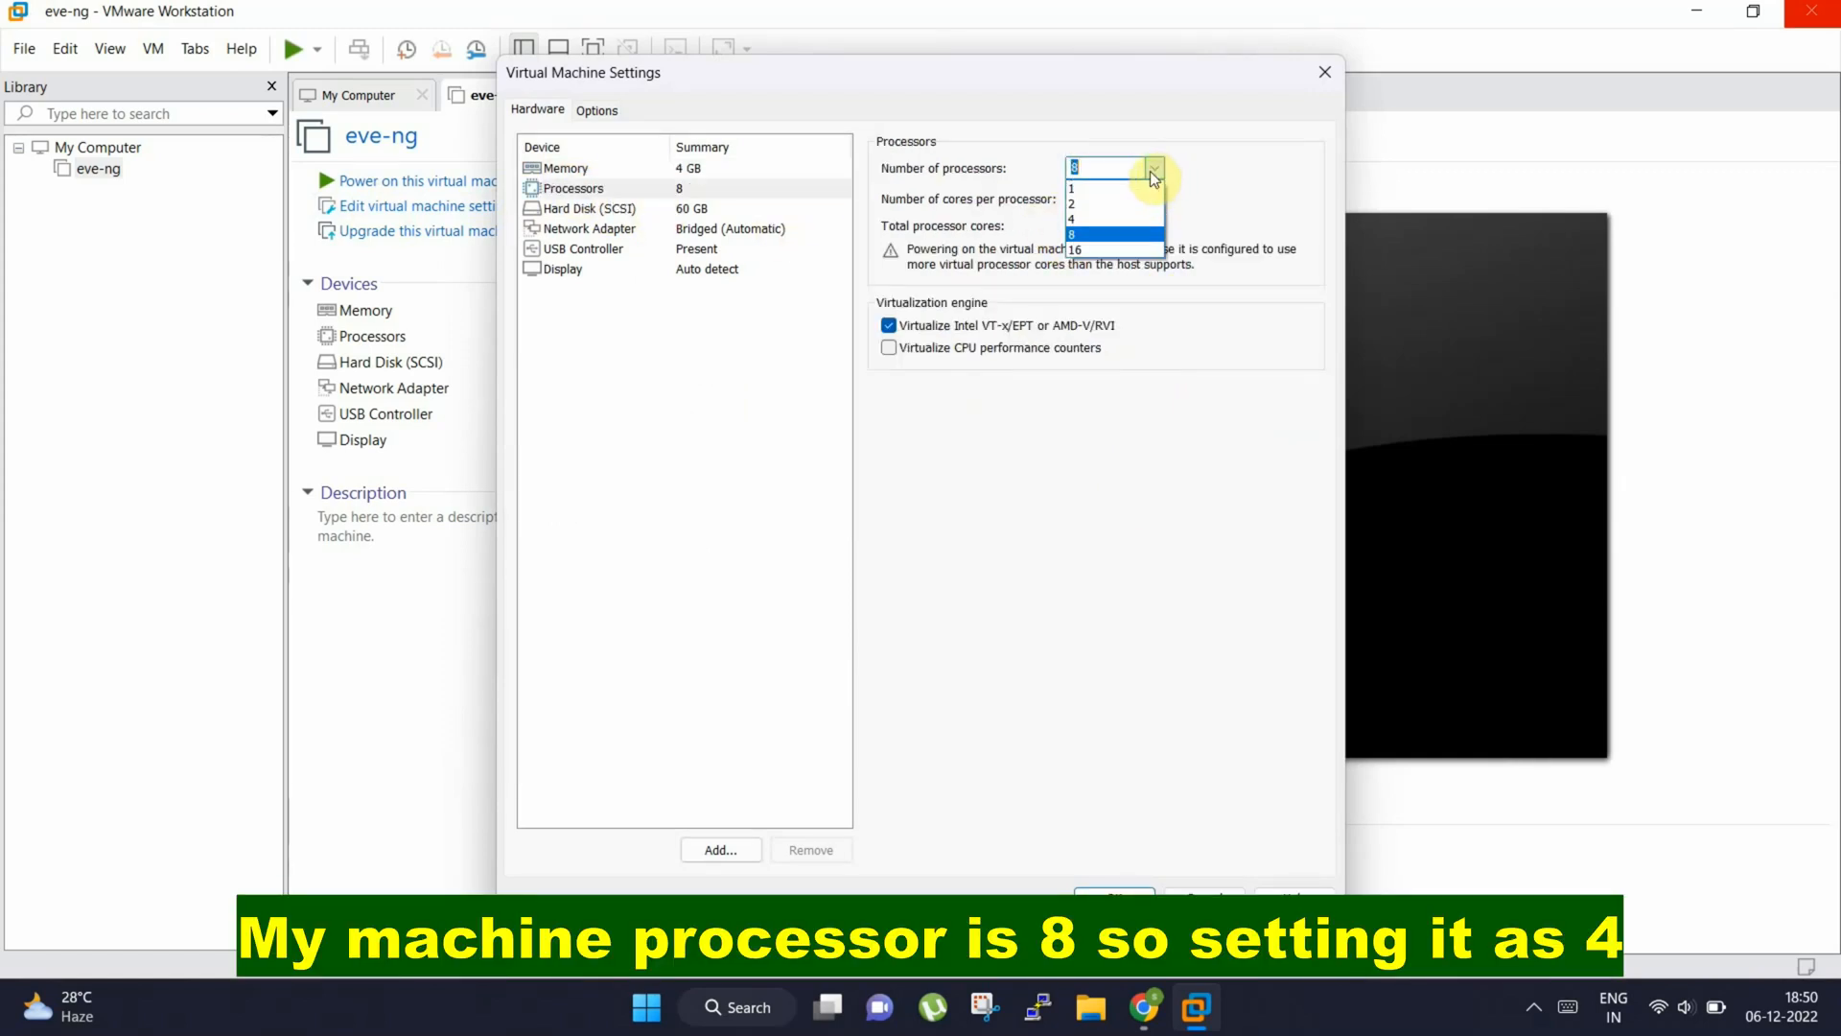
left_click(1118, 215)
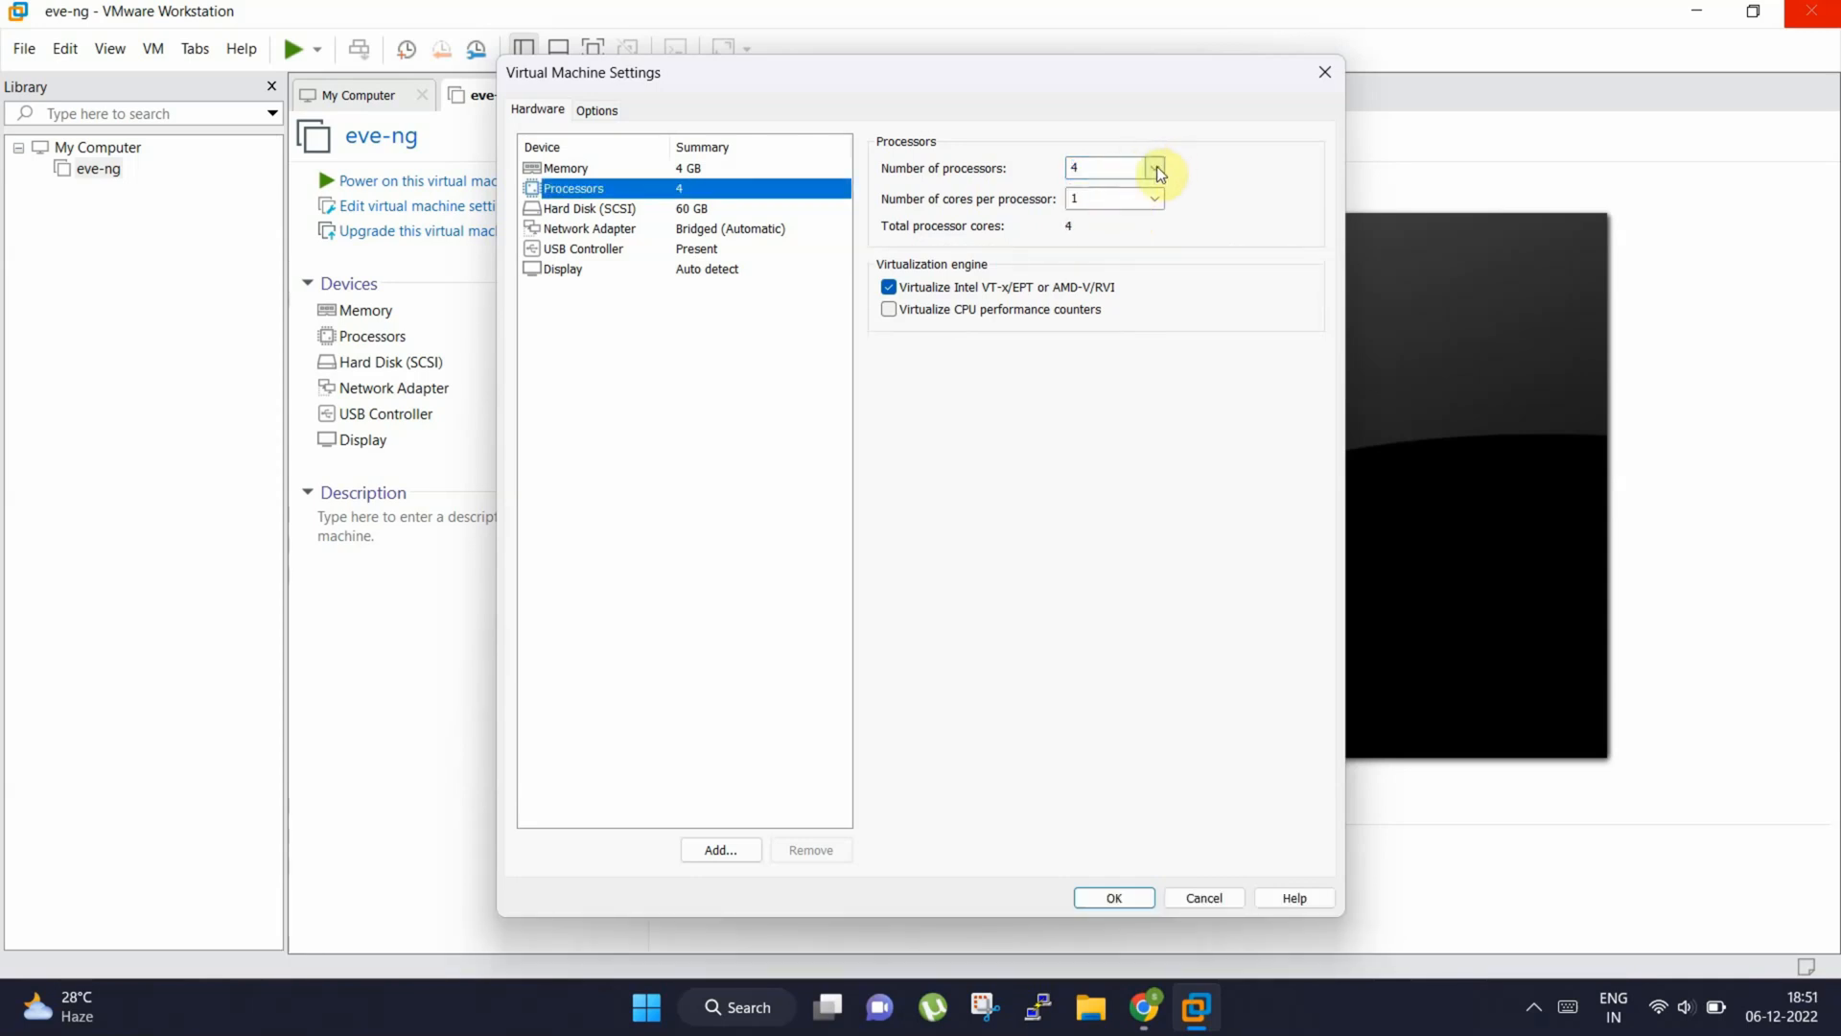
left_click(889, 287)
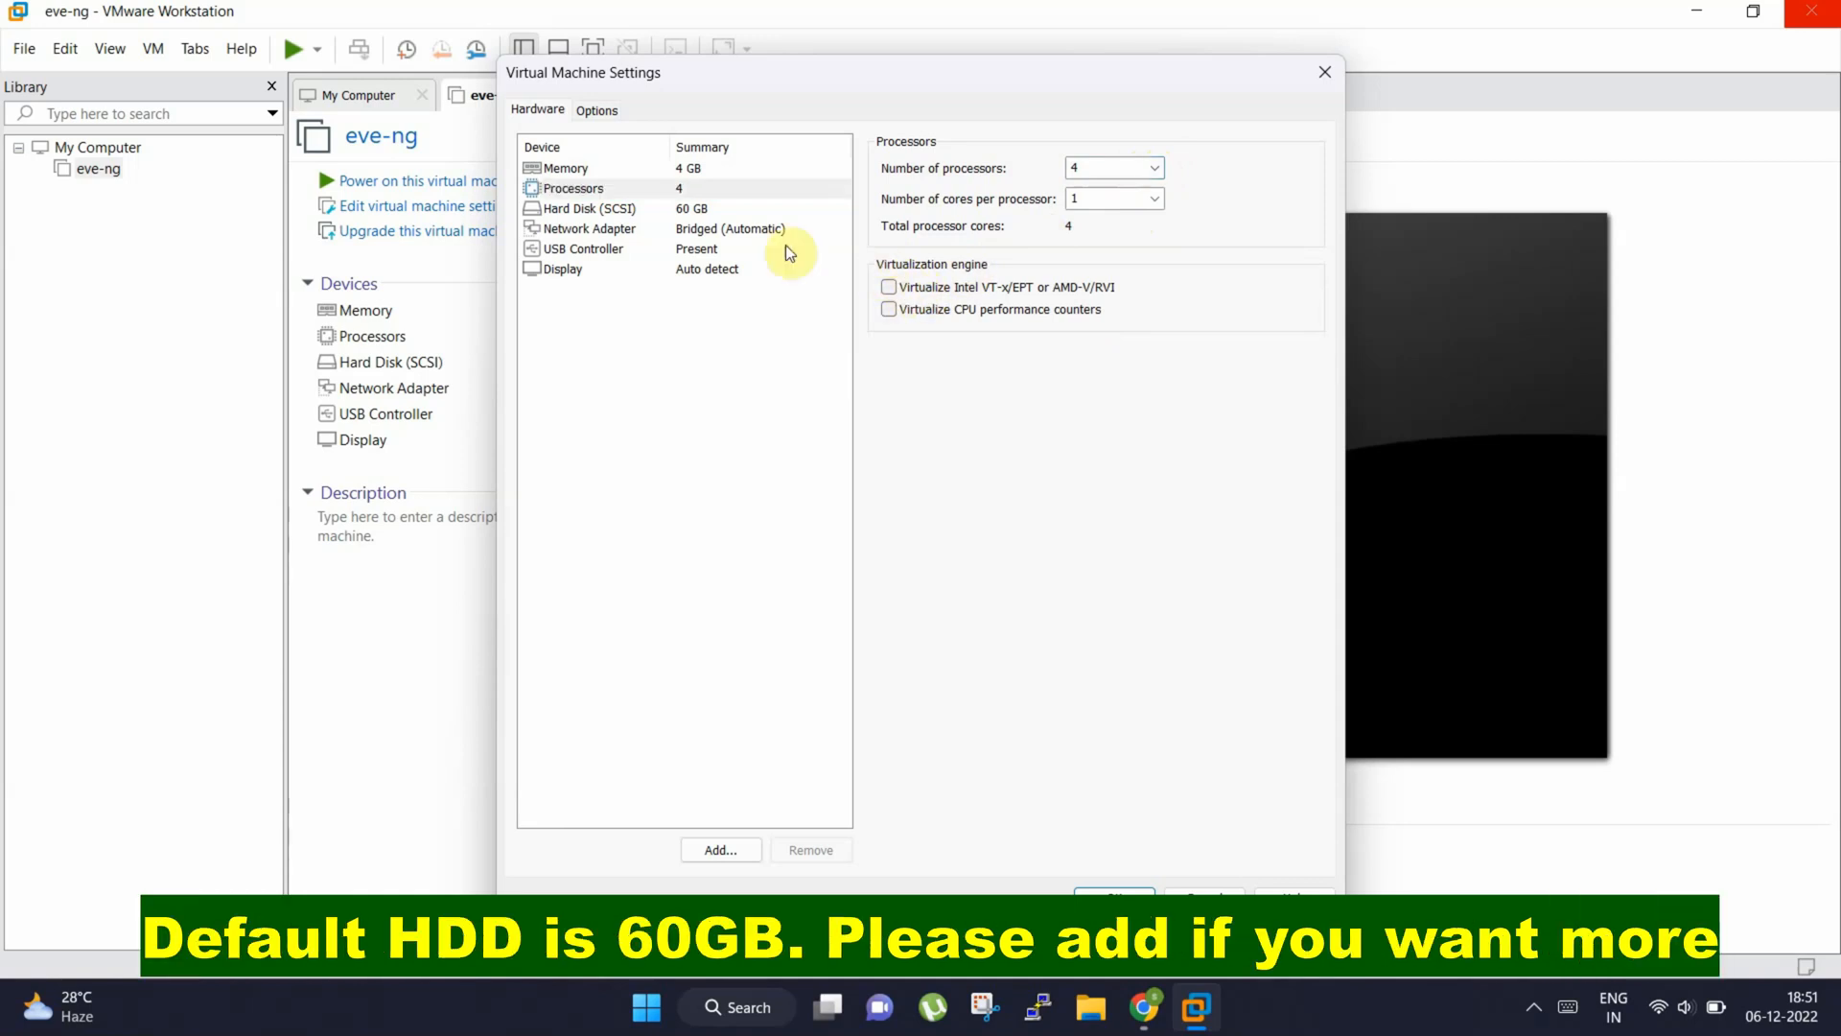
left_click(702, 211)
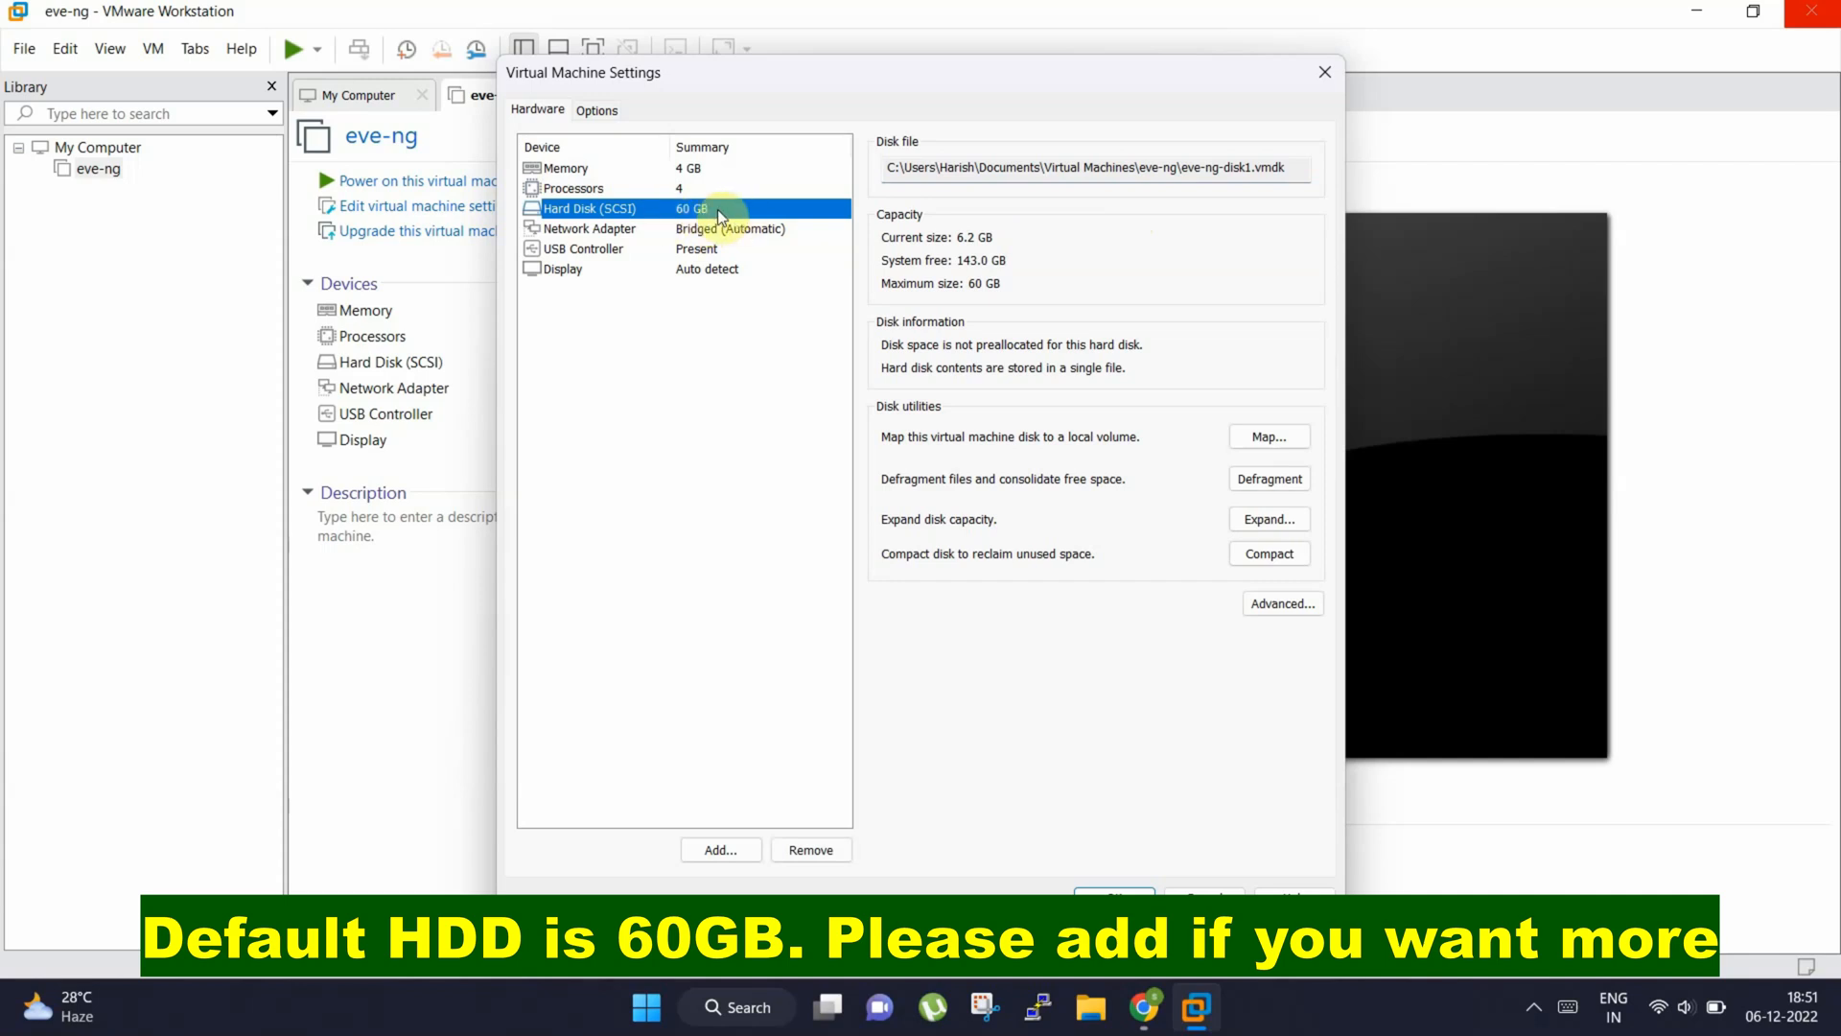
left_click(736, 852)
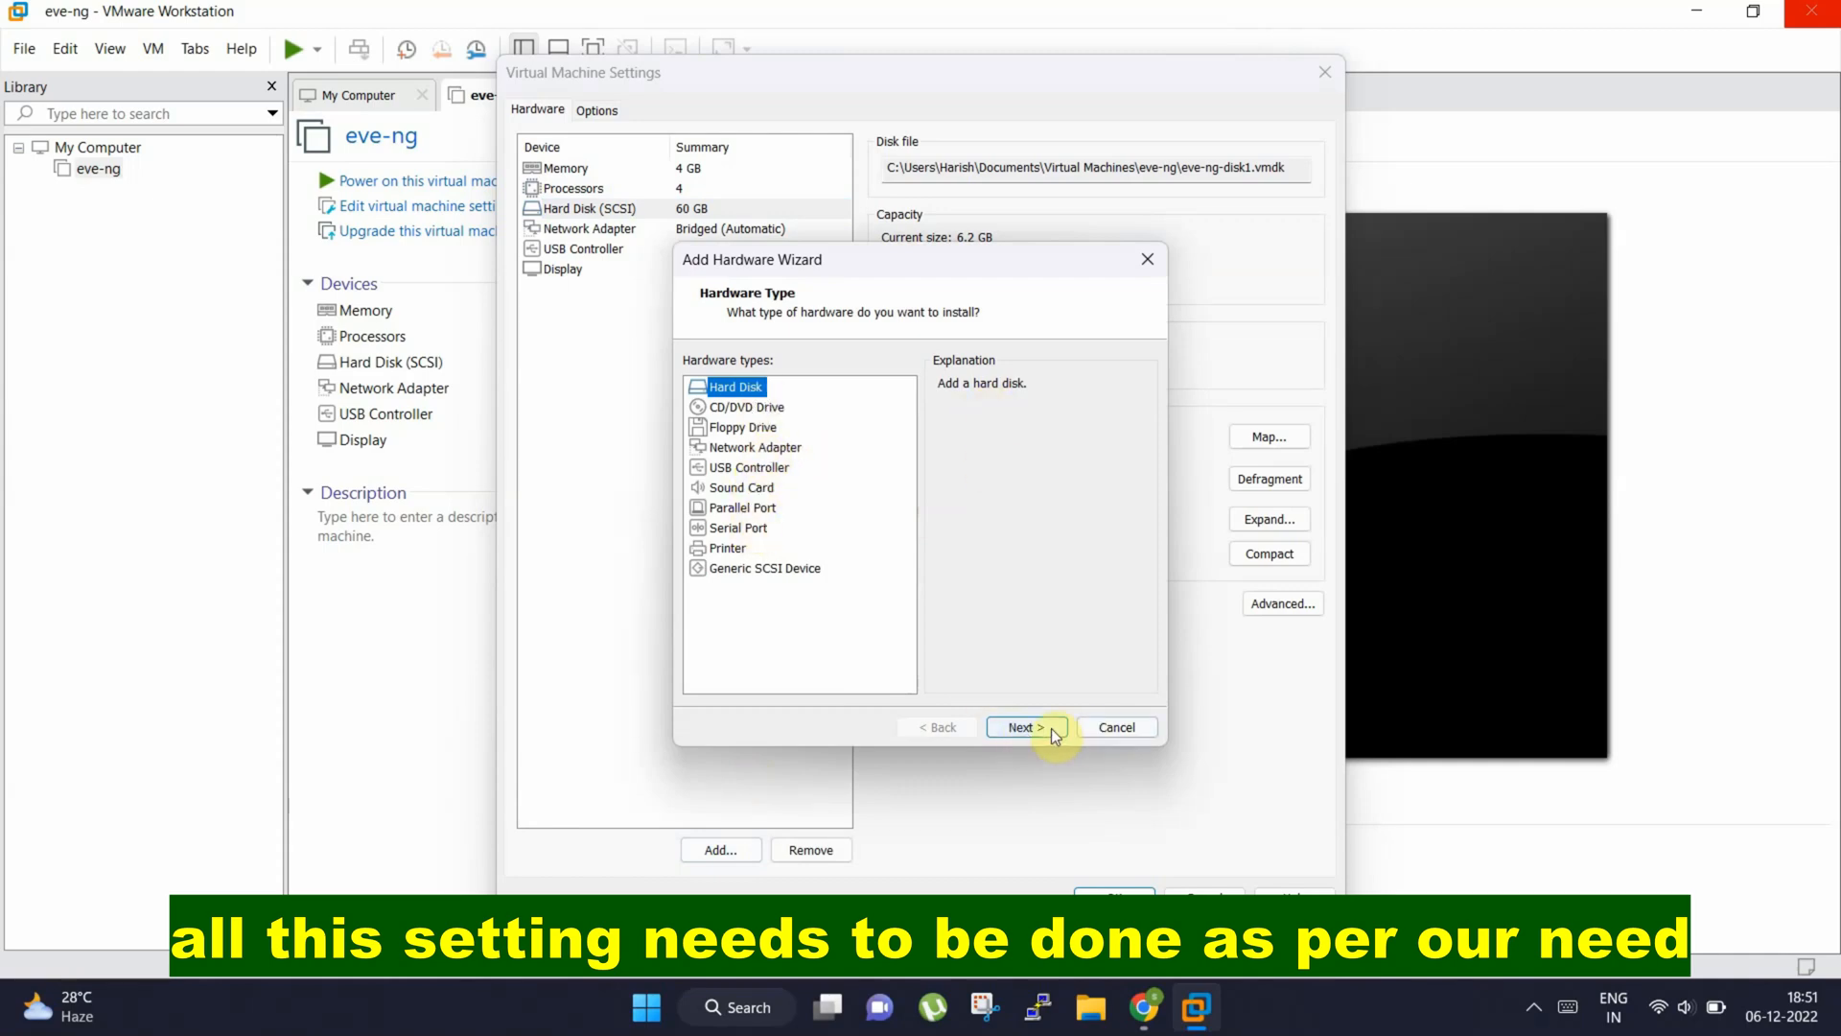
left_click(1122, 727)
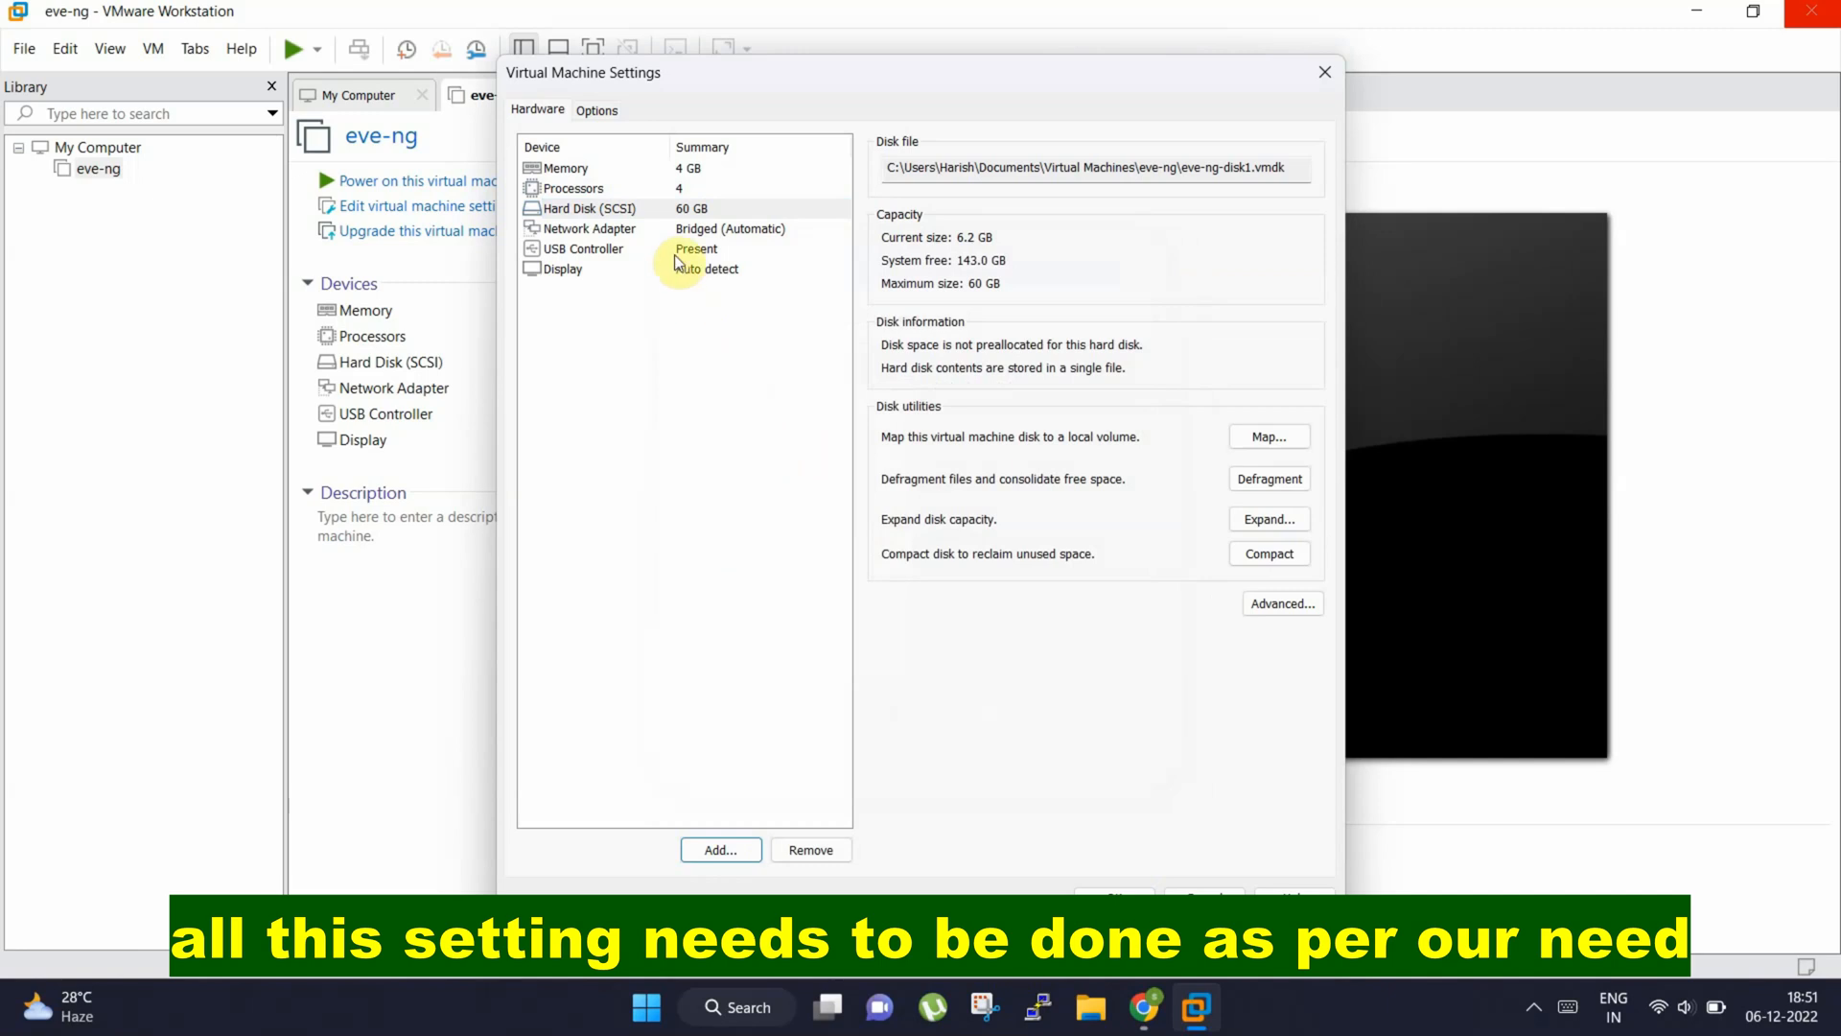
Connect the eve-ng network adapter to the custom virtual network VMnet8 (NAT) and save the virtual machine settings
left_click(631, 229)
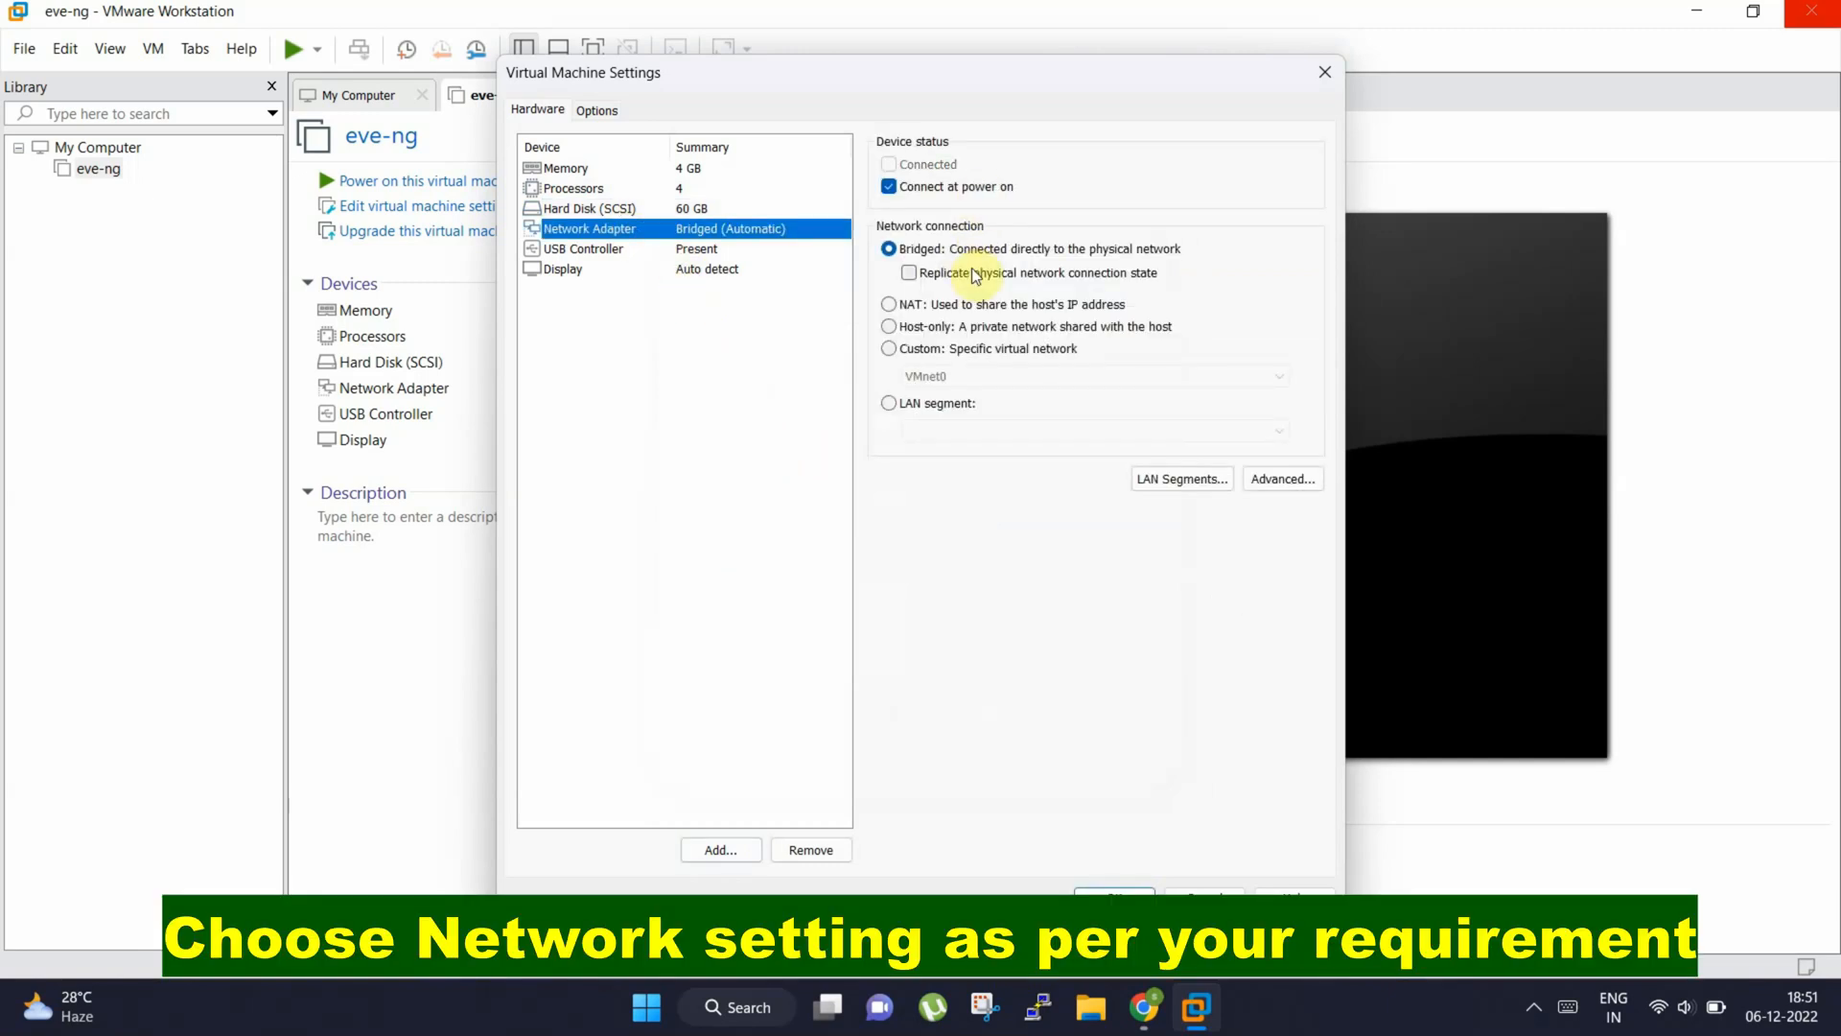
left_click(918, 351)
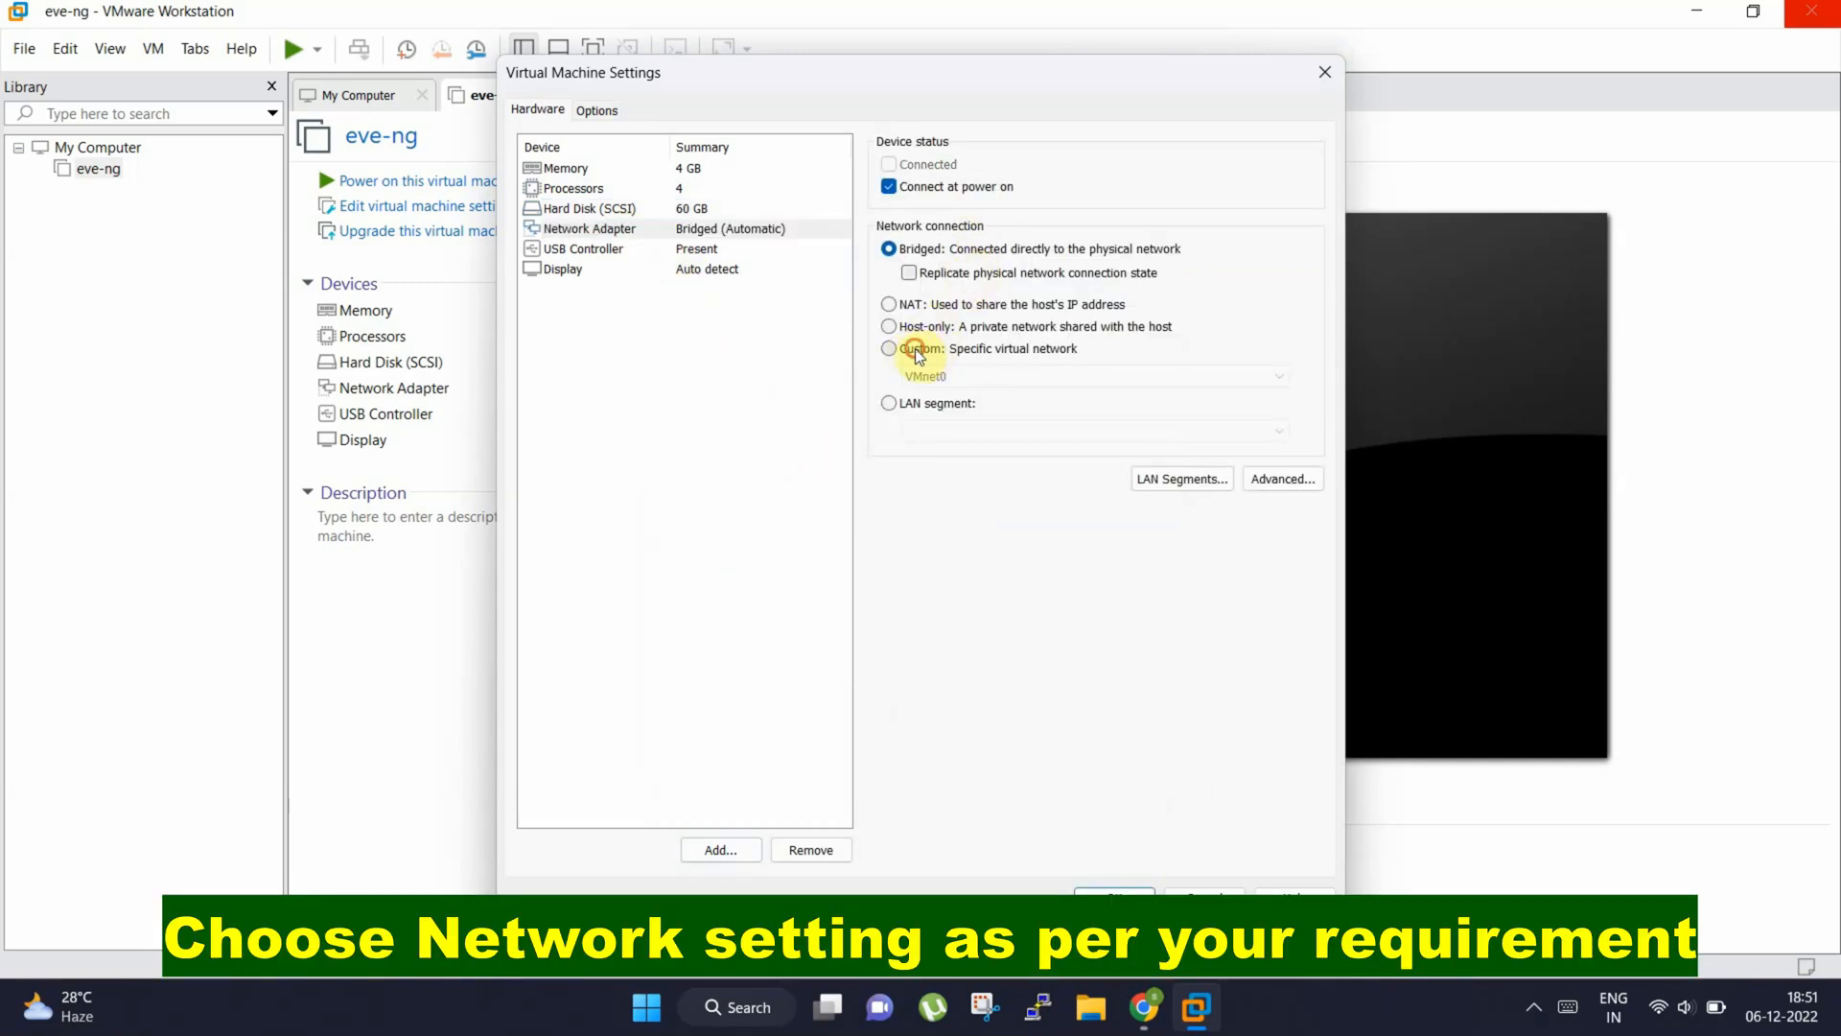
left_click(907, 252)
left_click(921, 307)
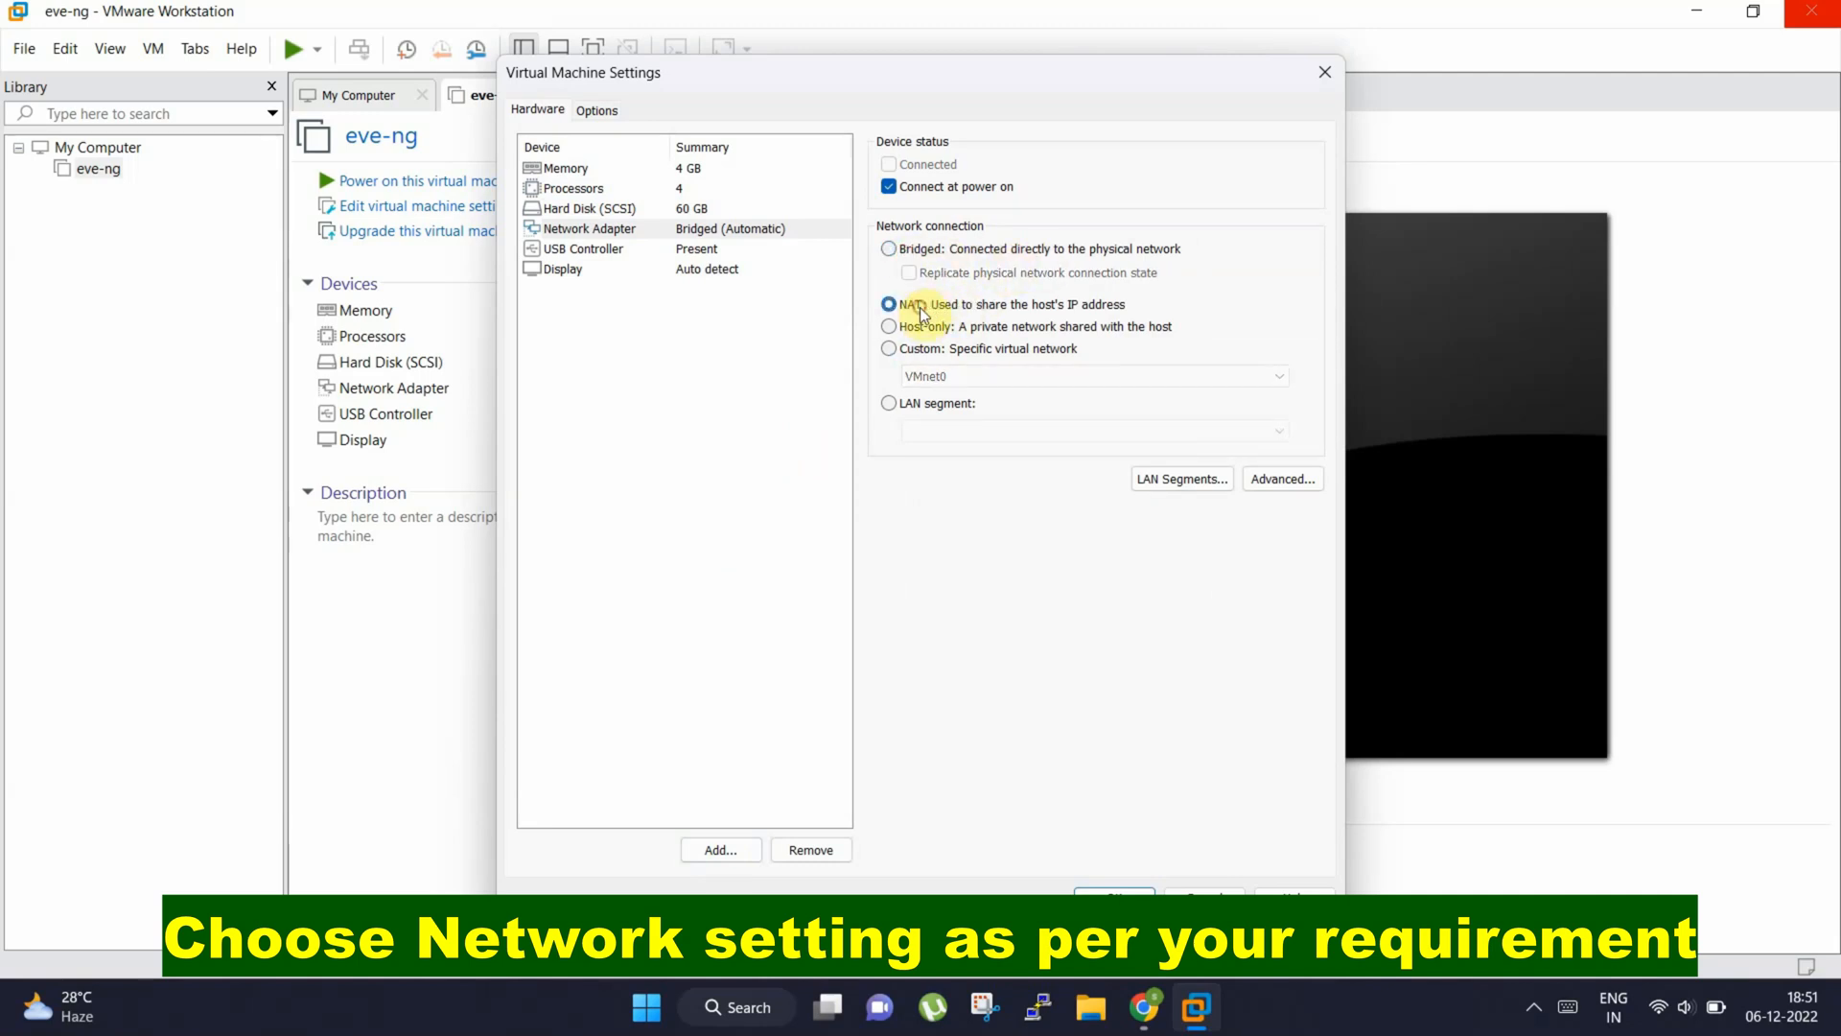
left_click(959, 350)
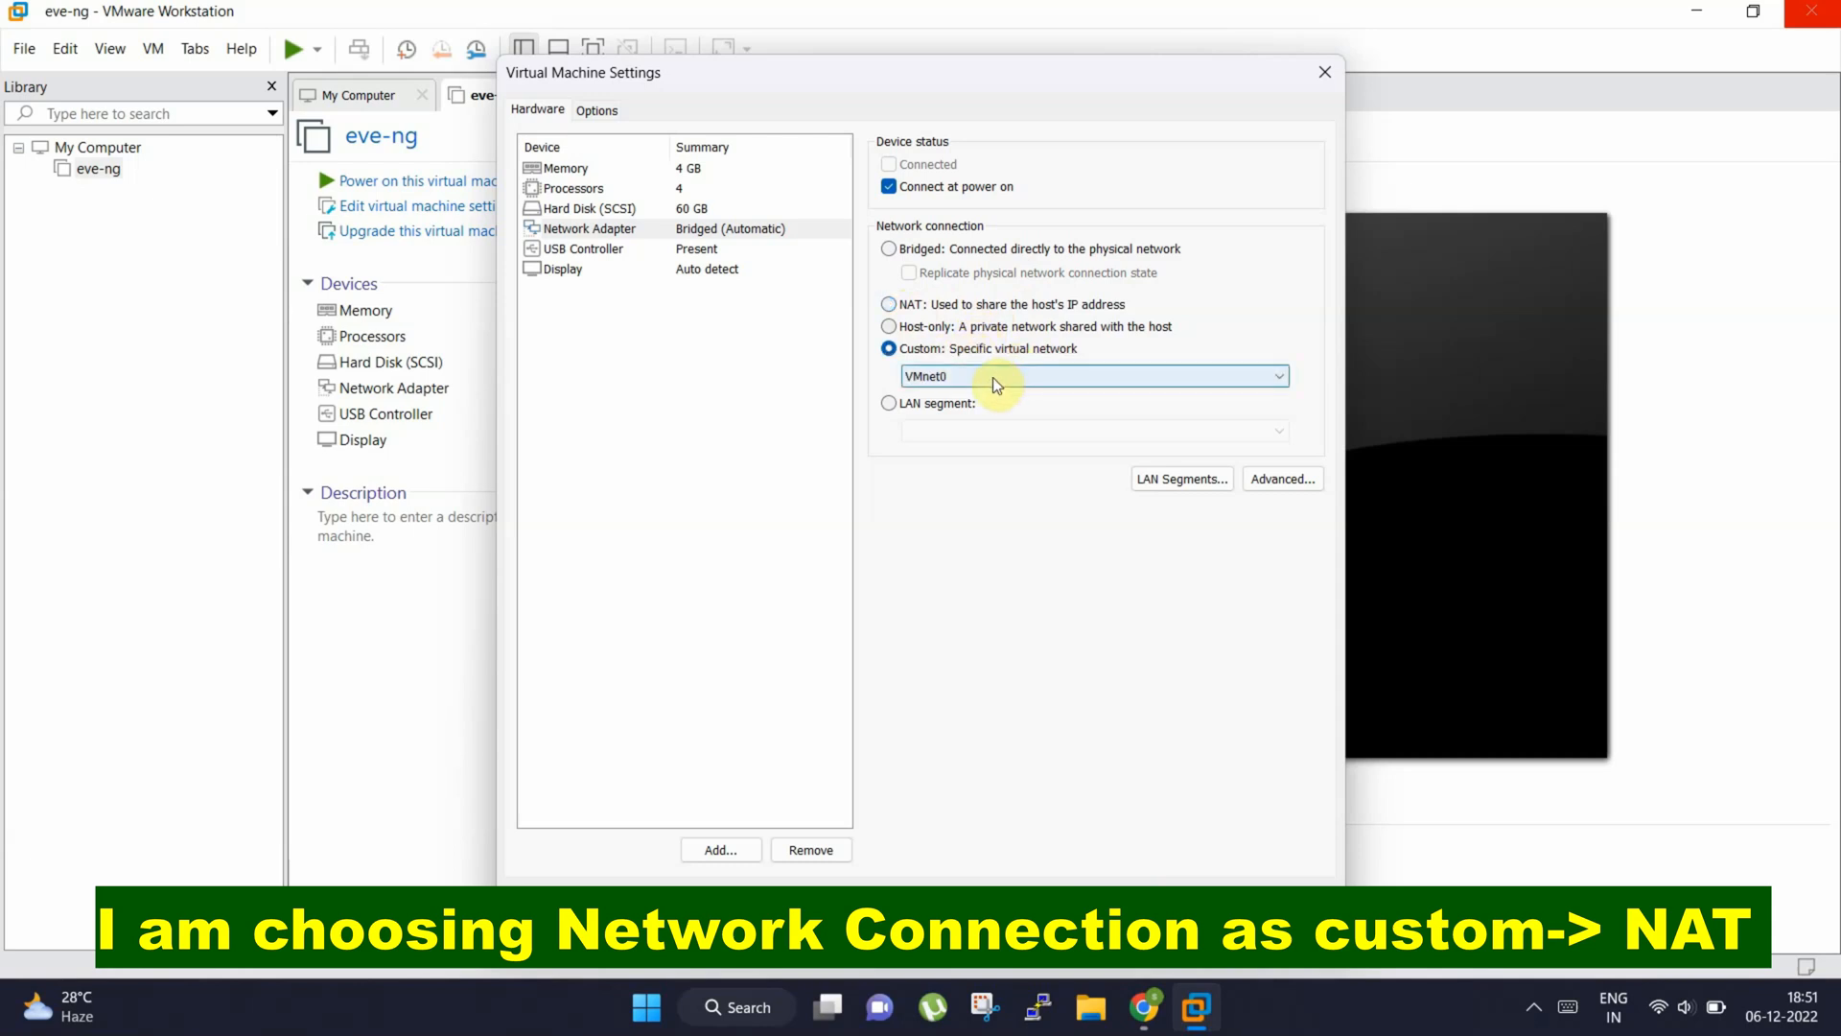
left_click(993, 377)
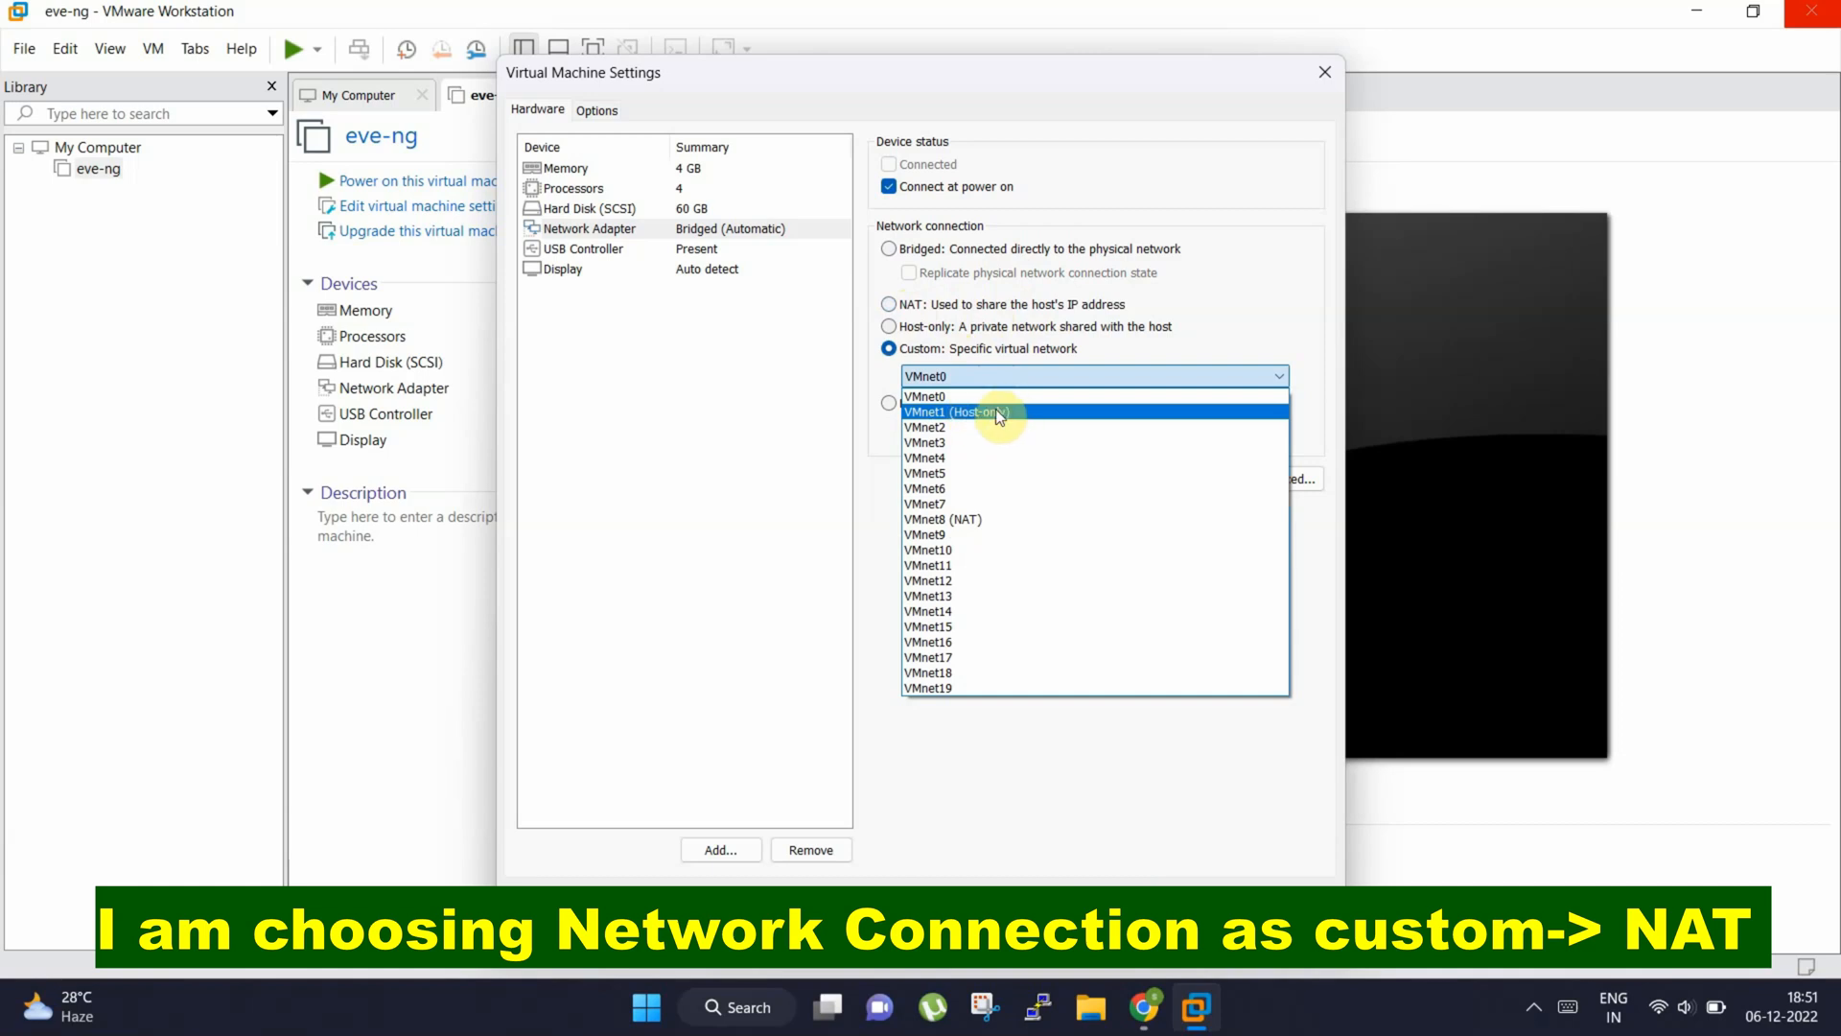
left_click(967, 519)
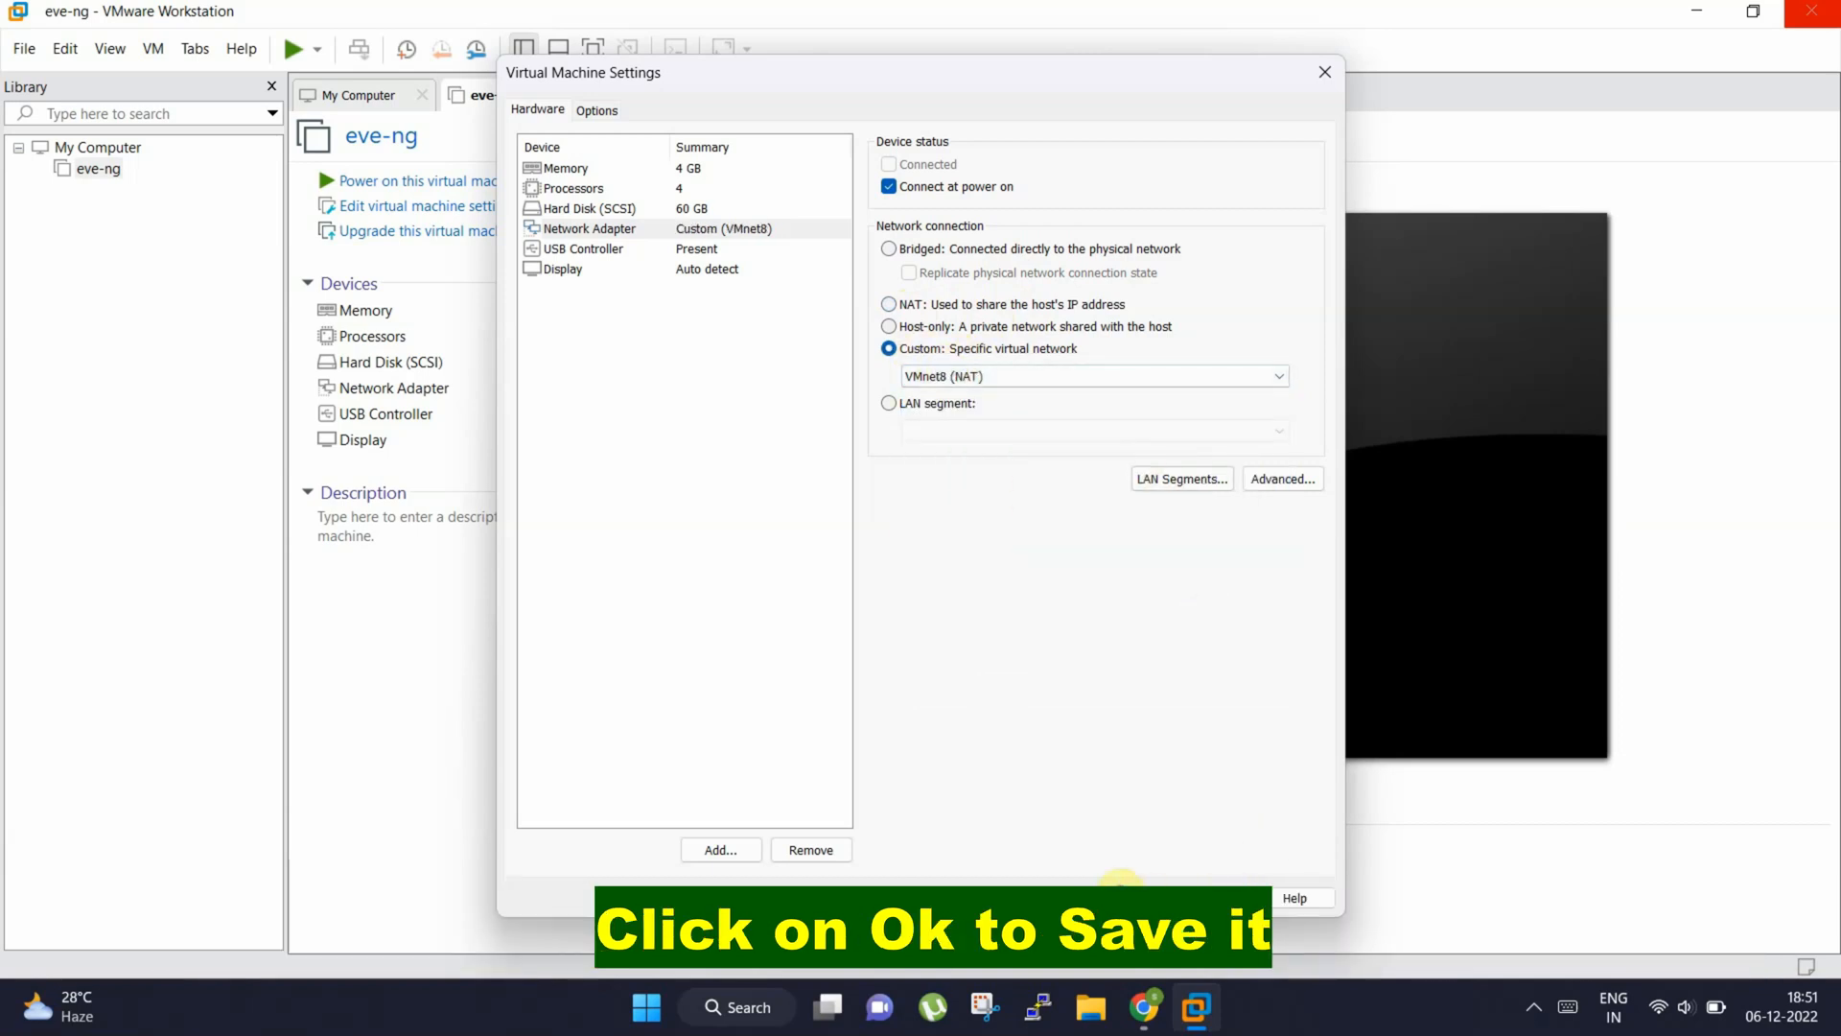
left_click(1118, 891)
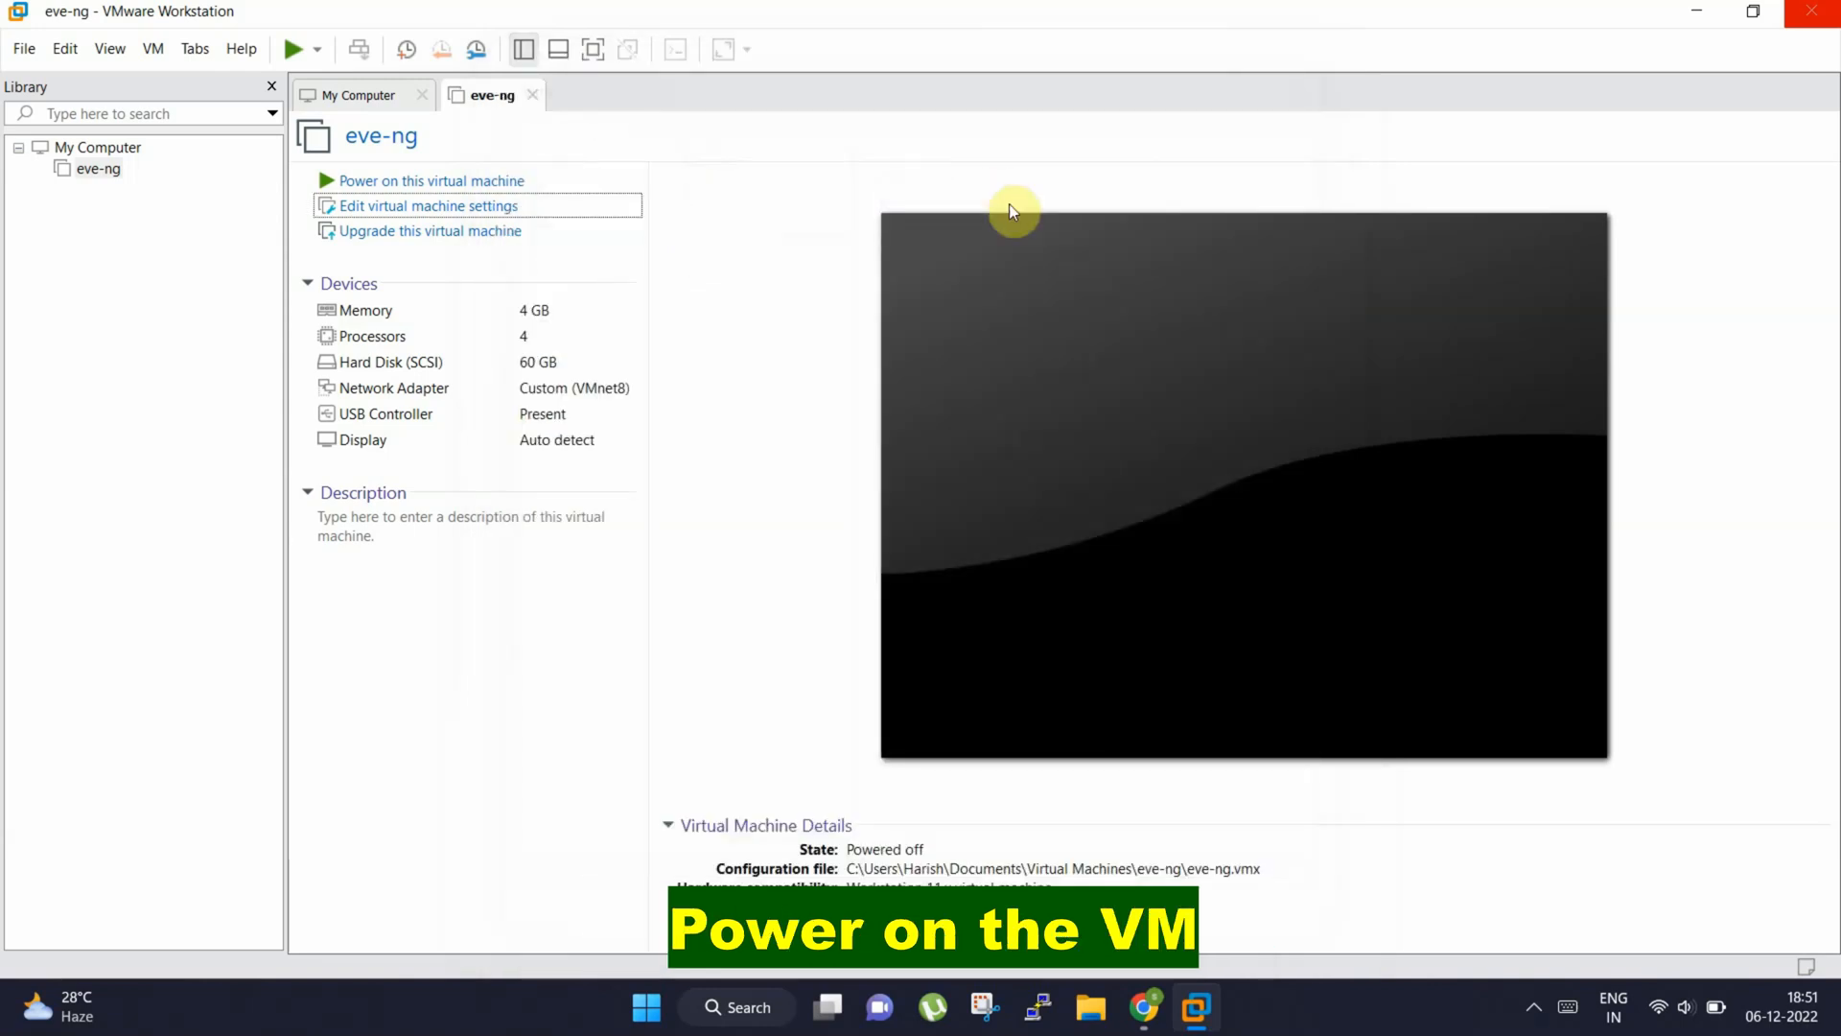
left_click(472, 182)
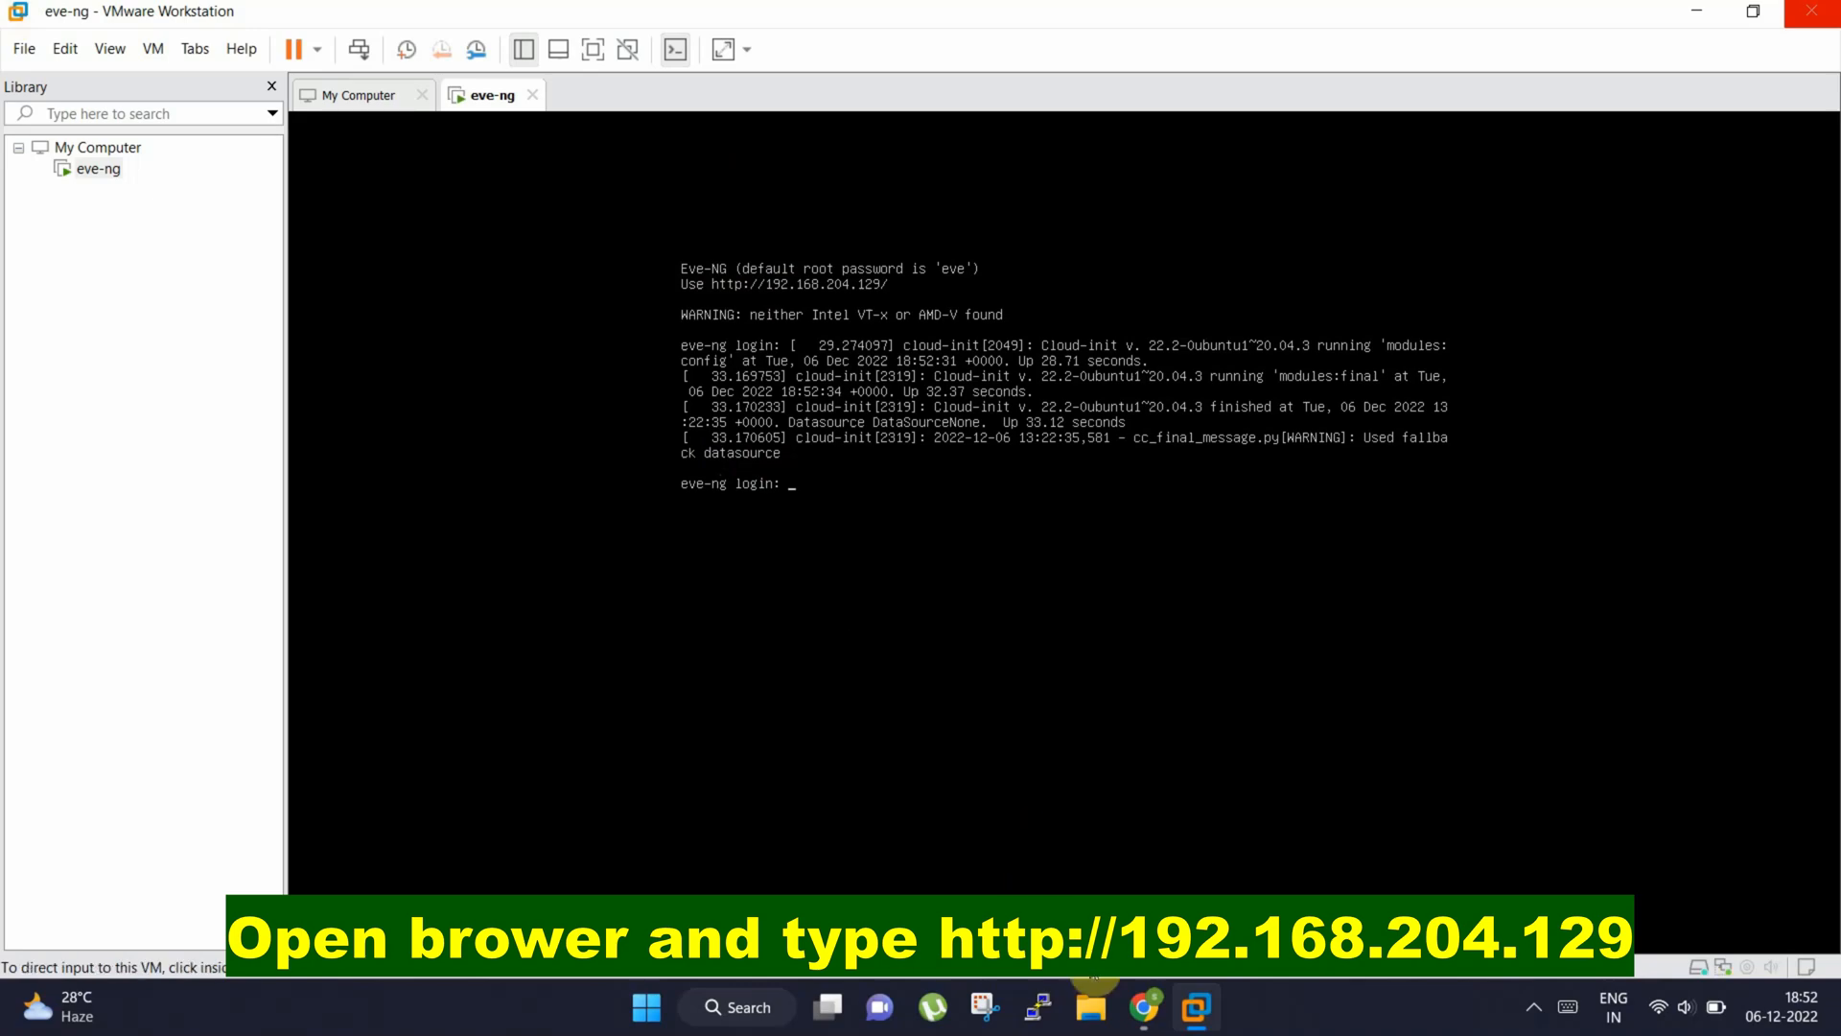
left_click(1146, 1006)
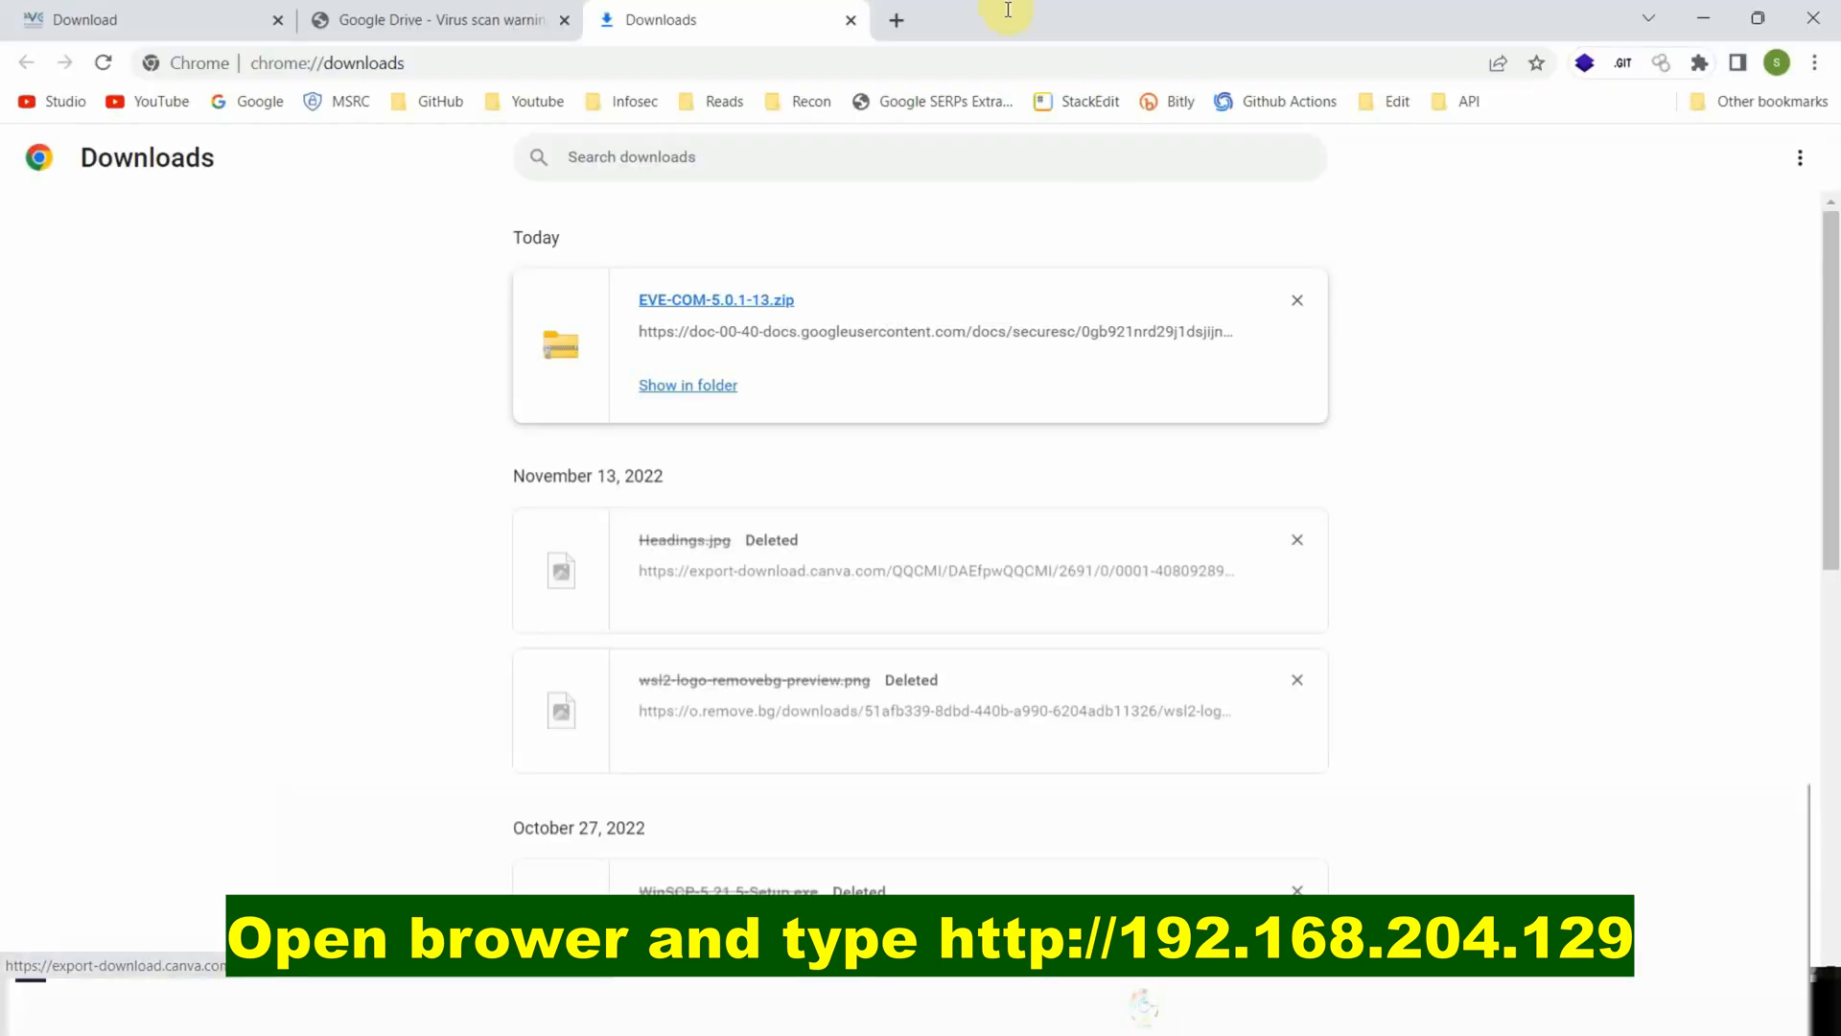
left_click(896, 20)
left_click_drag(1279, 15, 1201, 352)
left_click(1085, 386)
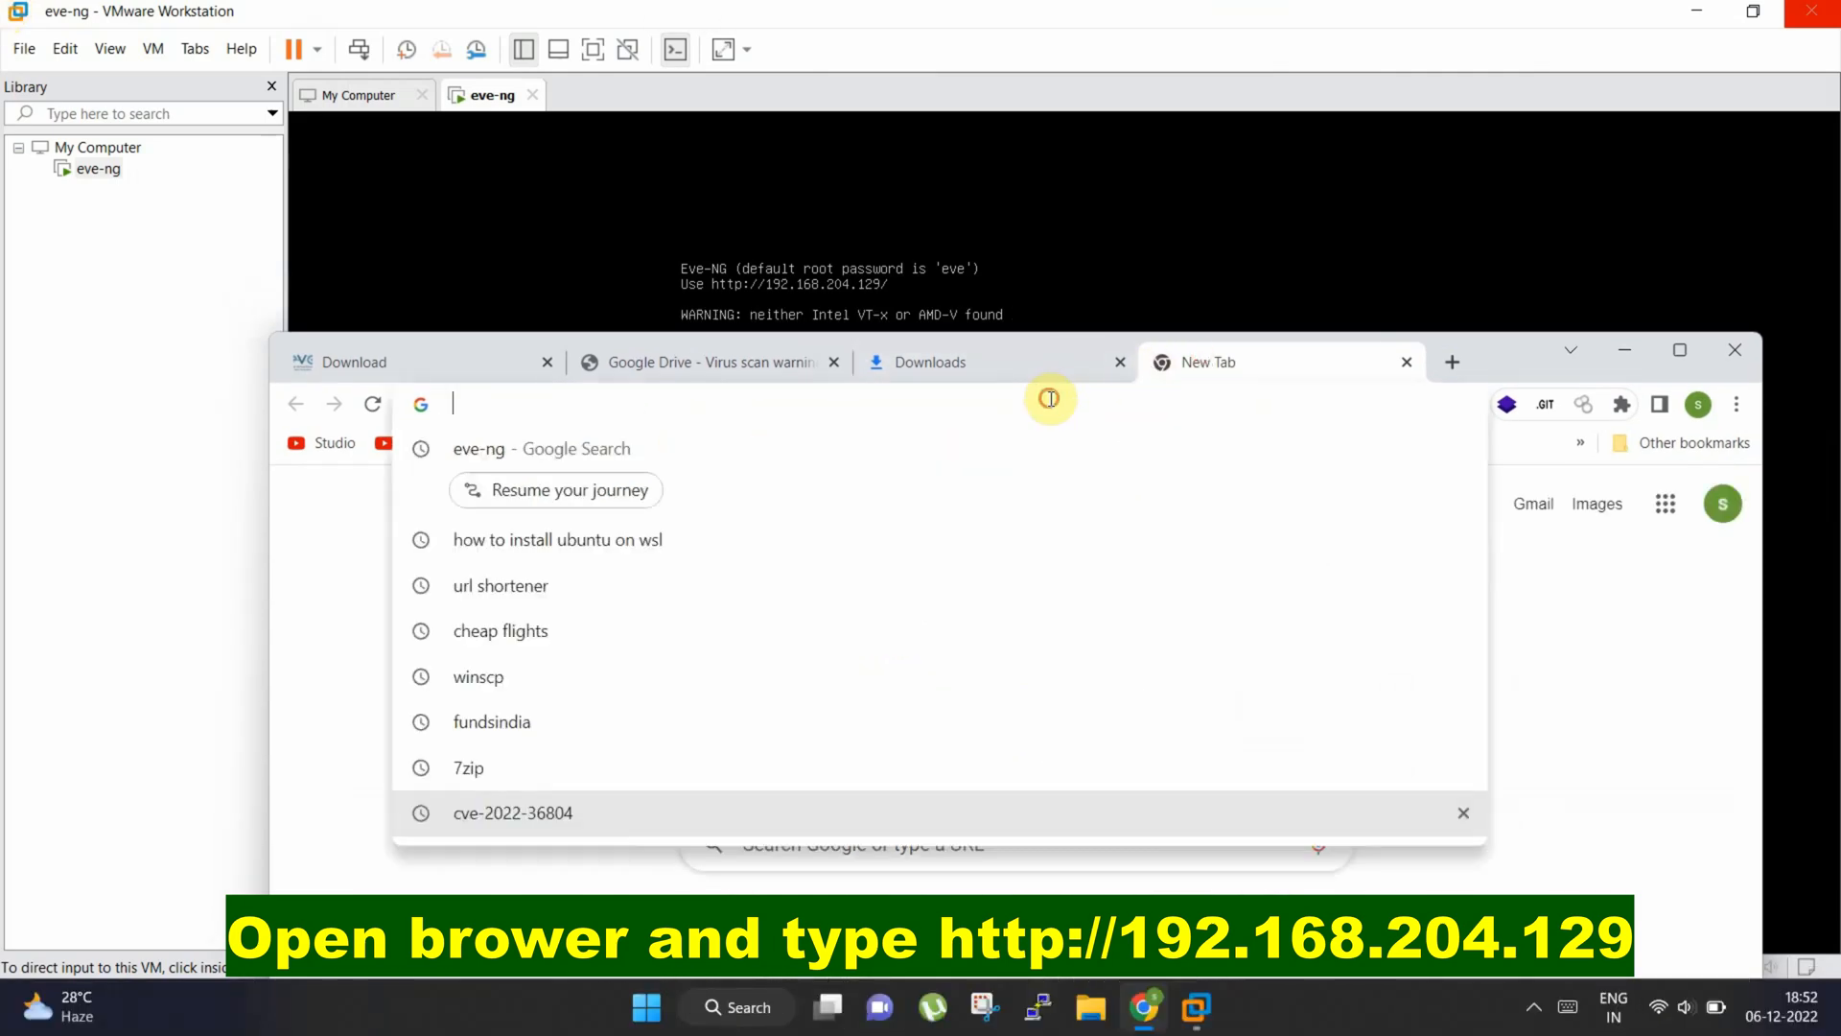
type("http://")
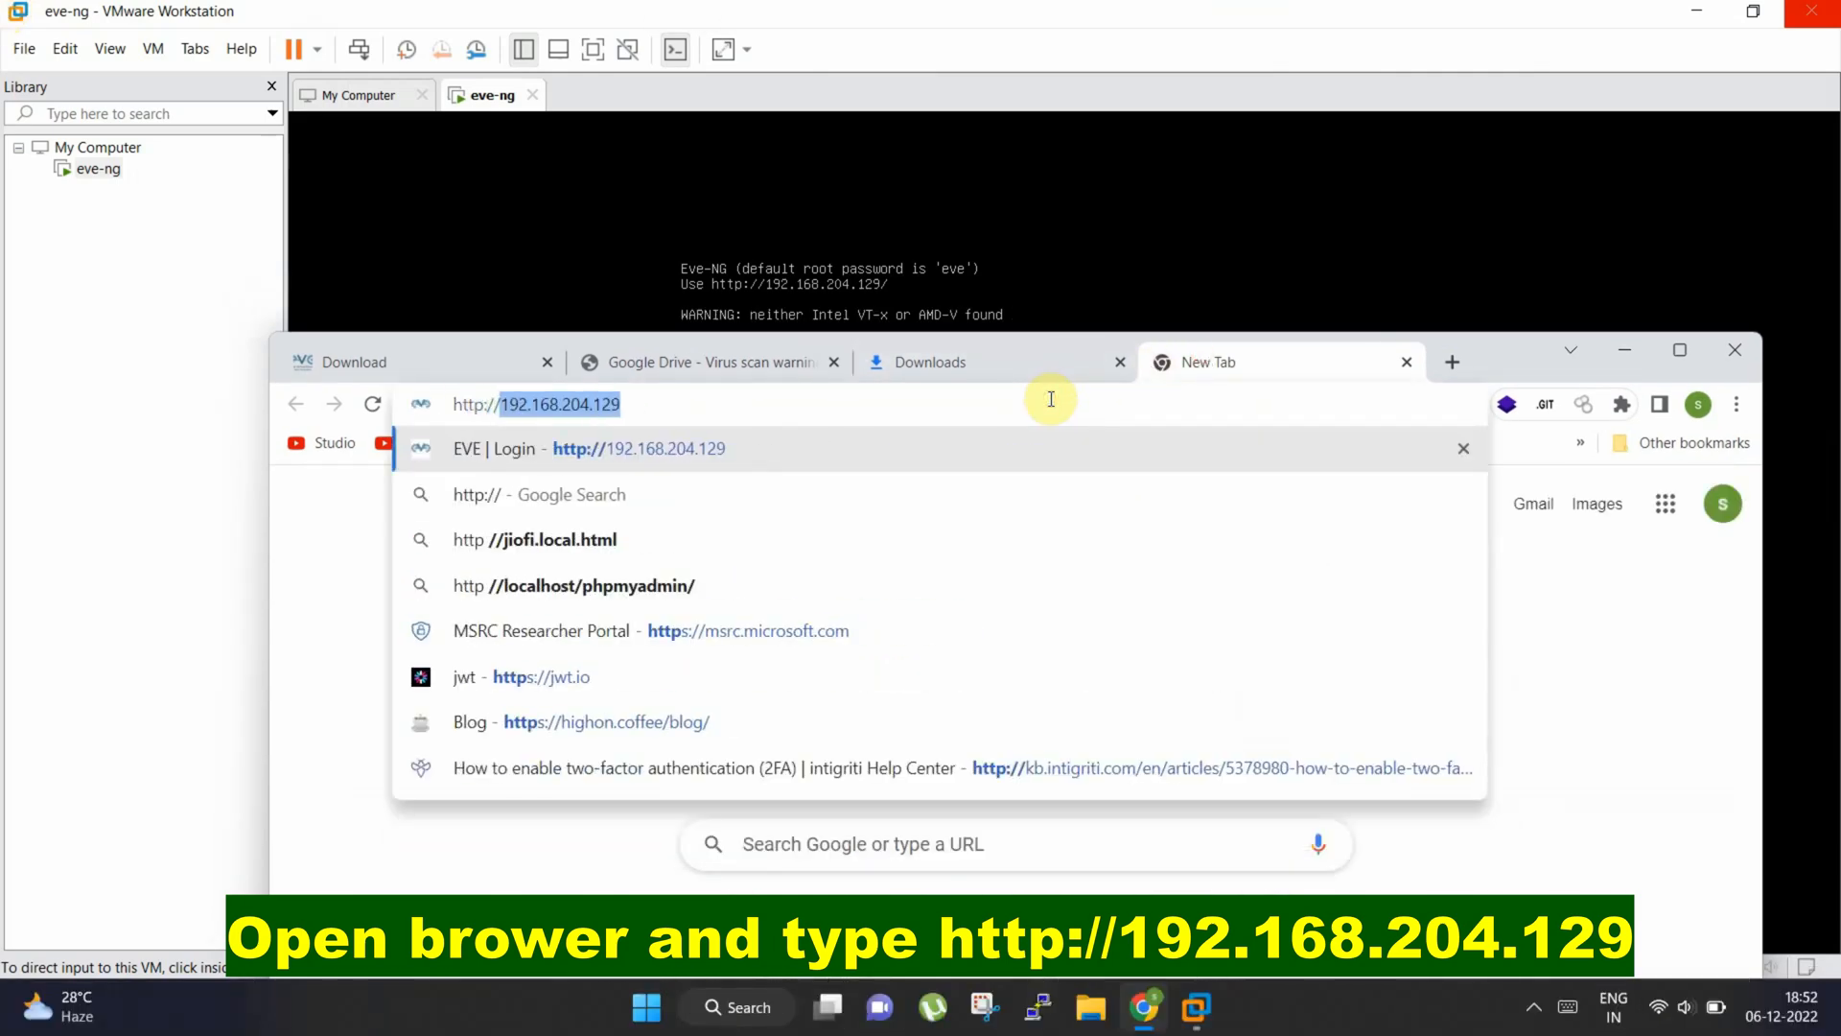
key("Right")
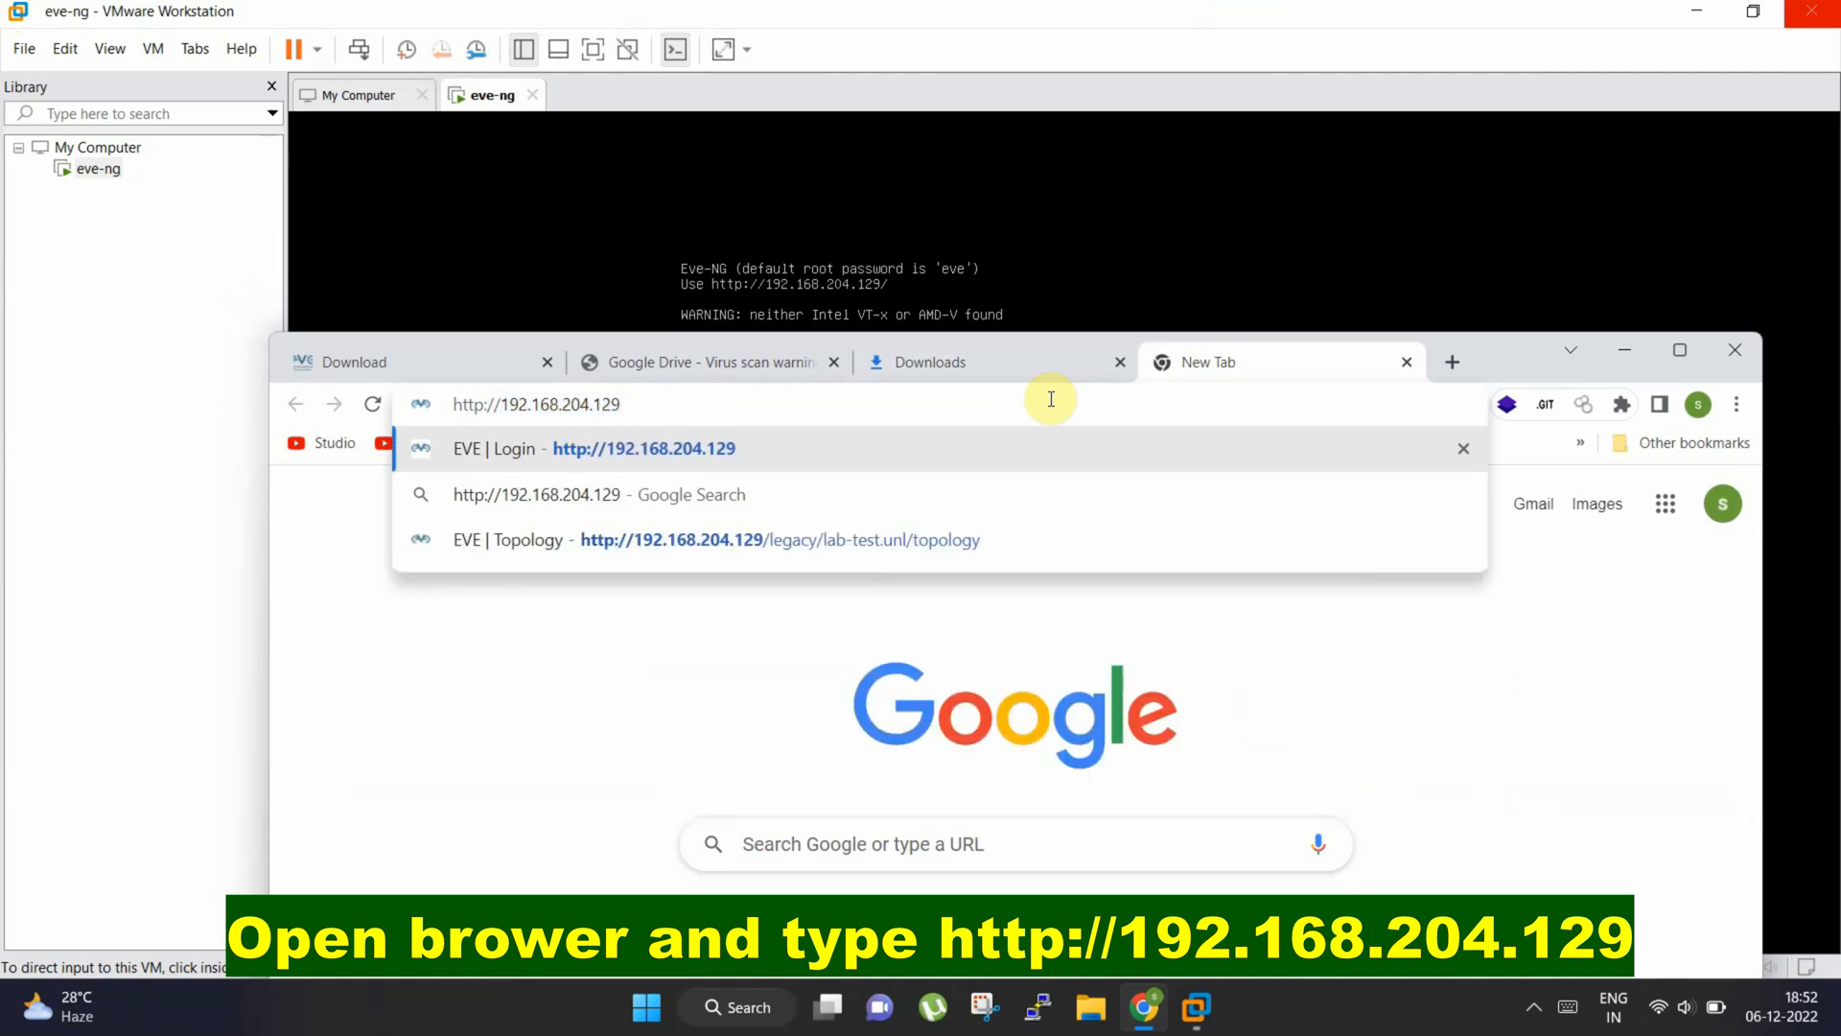
key("Return")
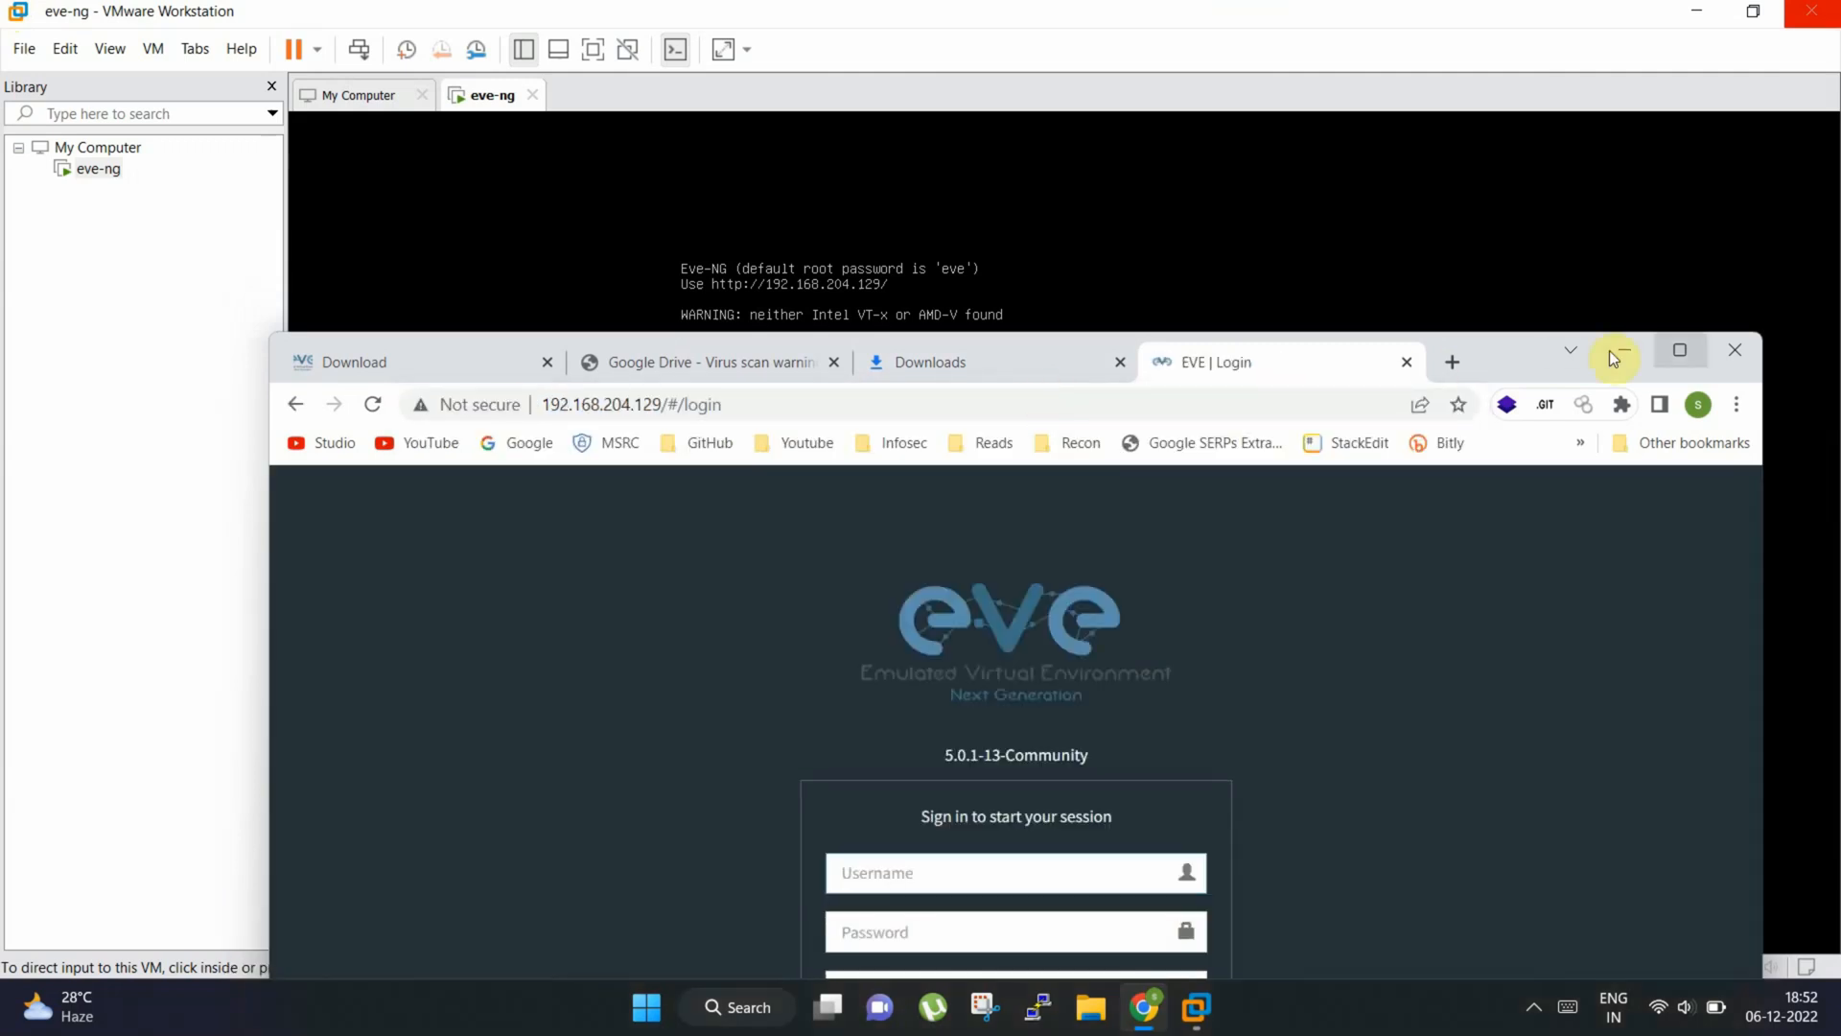
left_click(1690, 351)
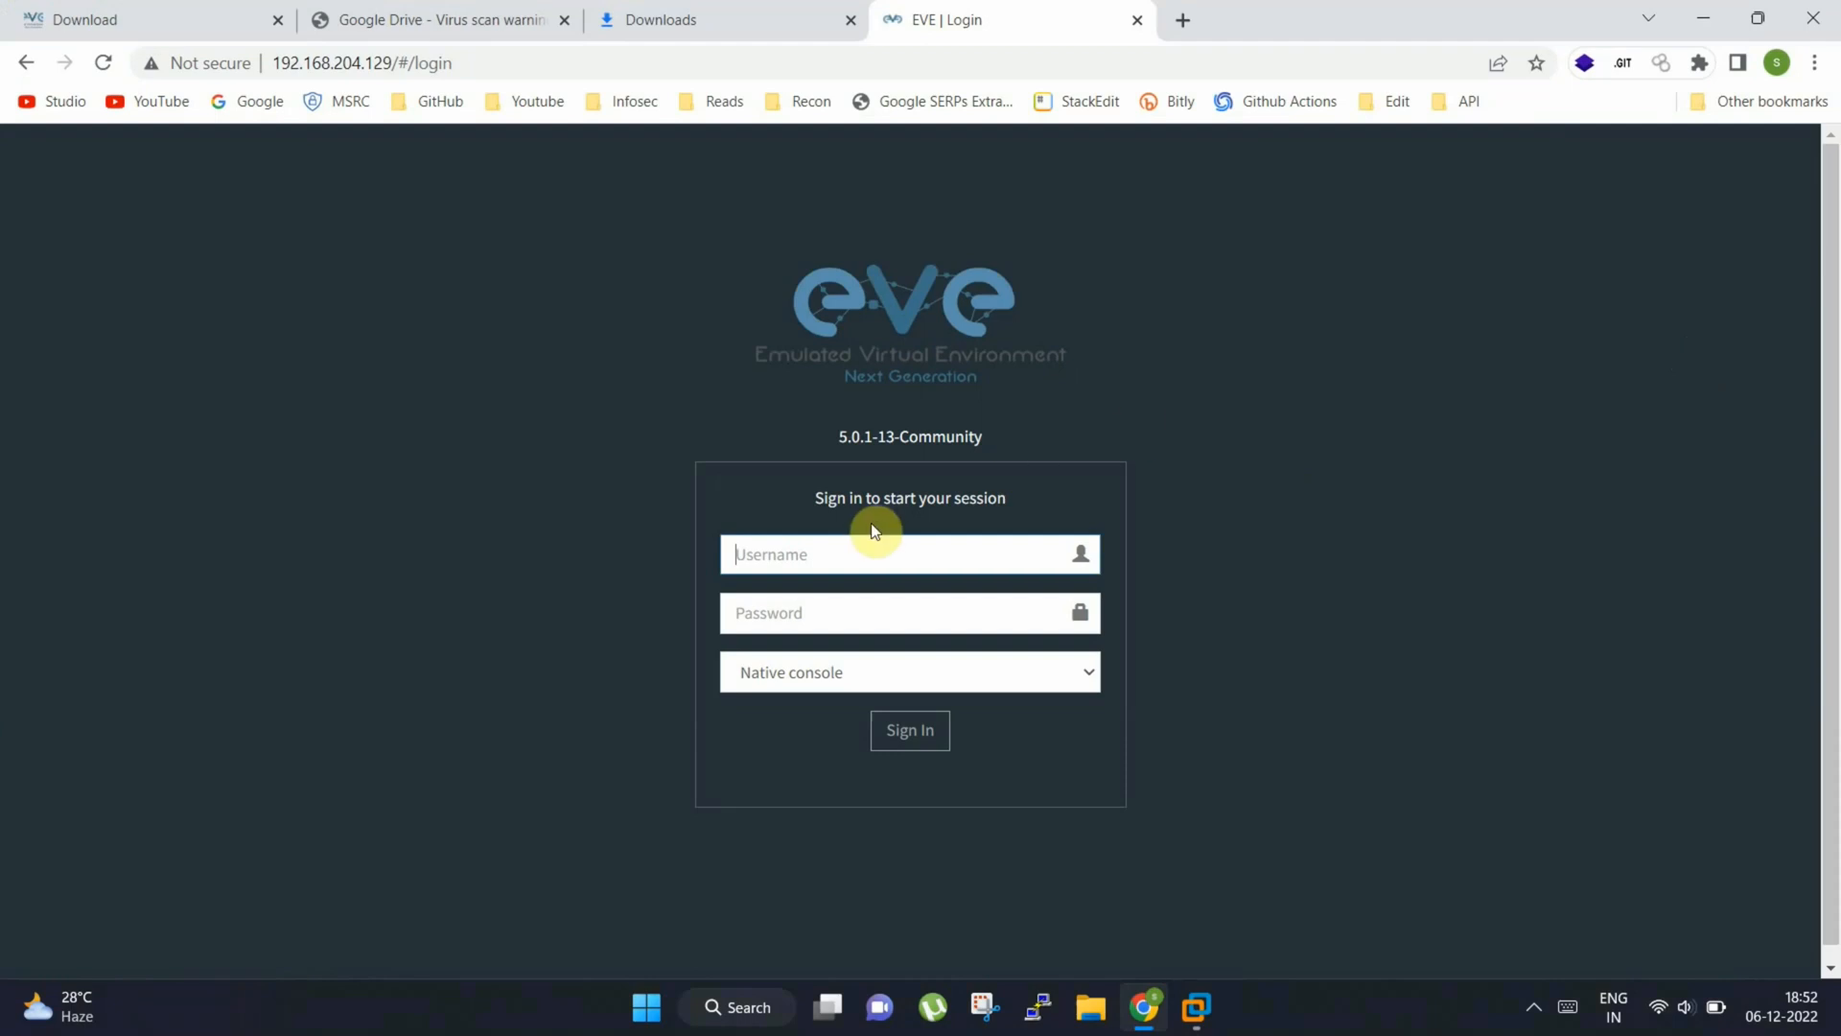
Sign in to the EVE-NG web interface with the username admin and the default account password, keeping the Native console
left_click(873, 556)
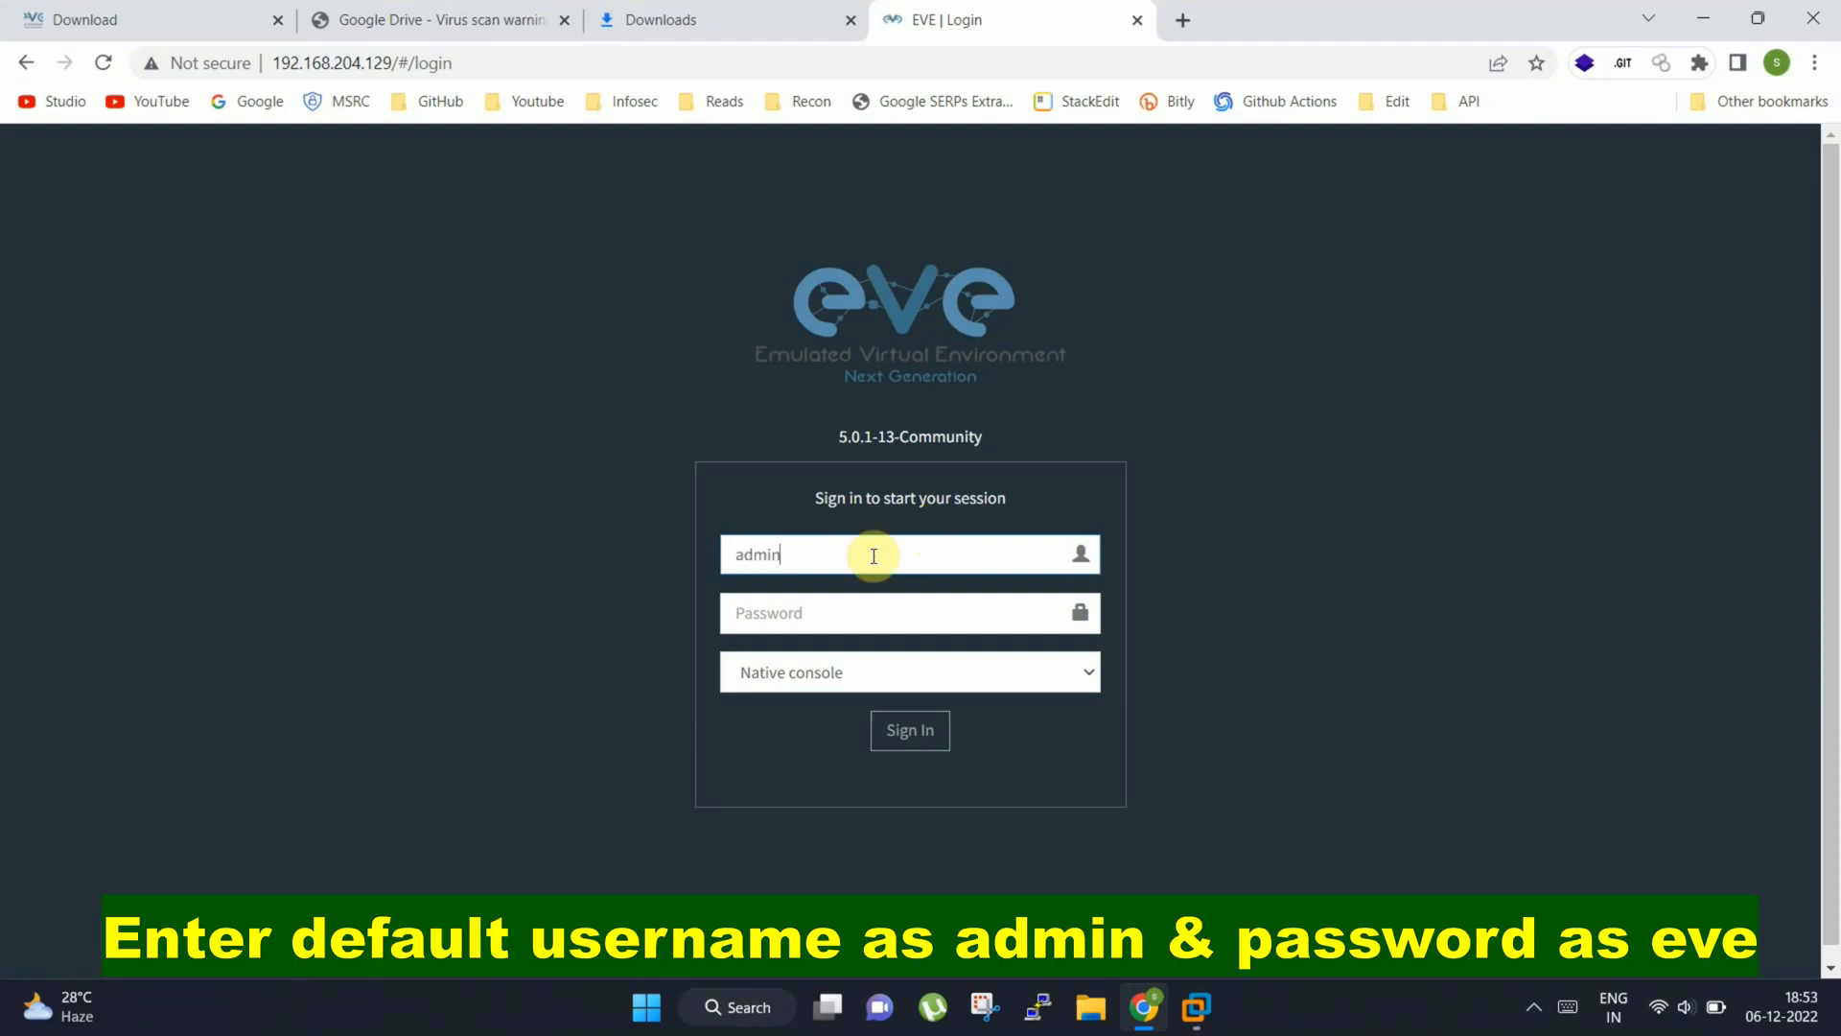
key("Tab")
type("ev")
key("Return")
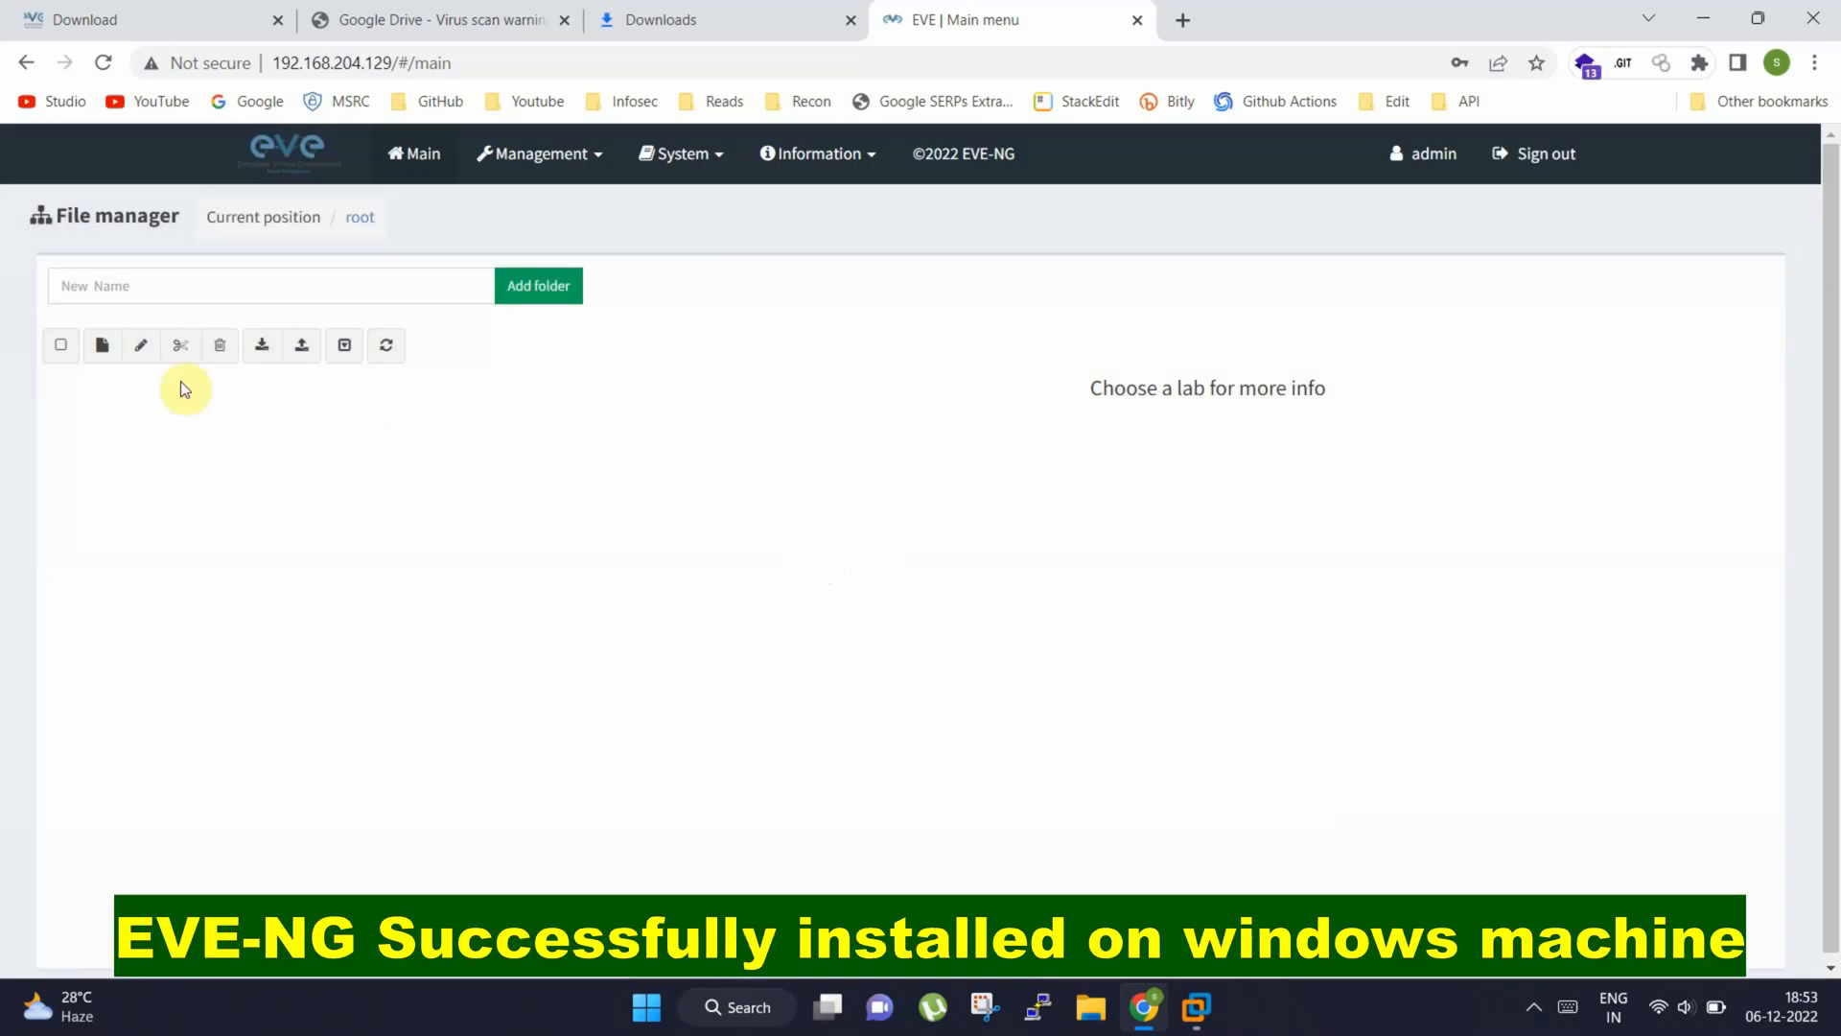
Create a new lab named lab-test in the root folder of the file manager
left_click(103, 345)
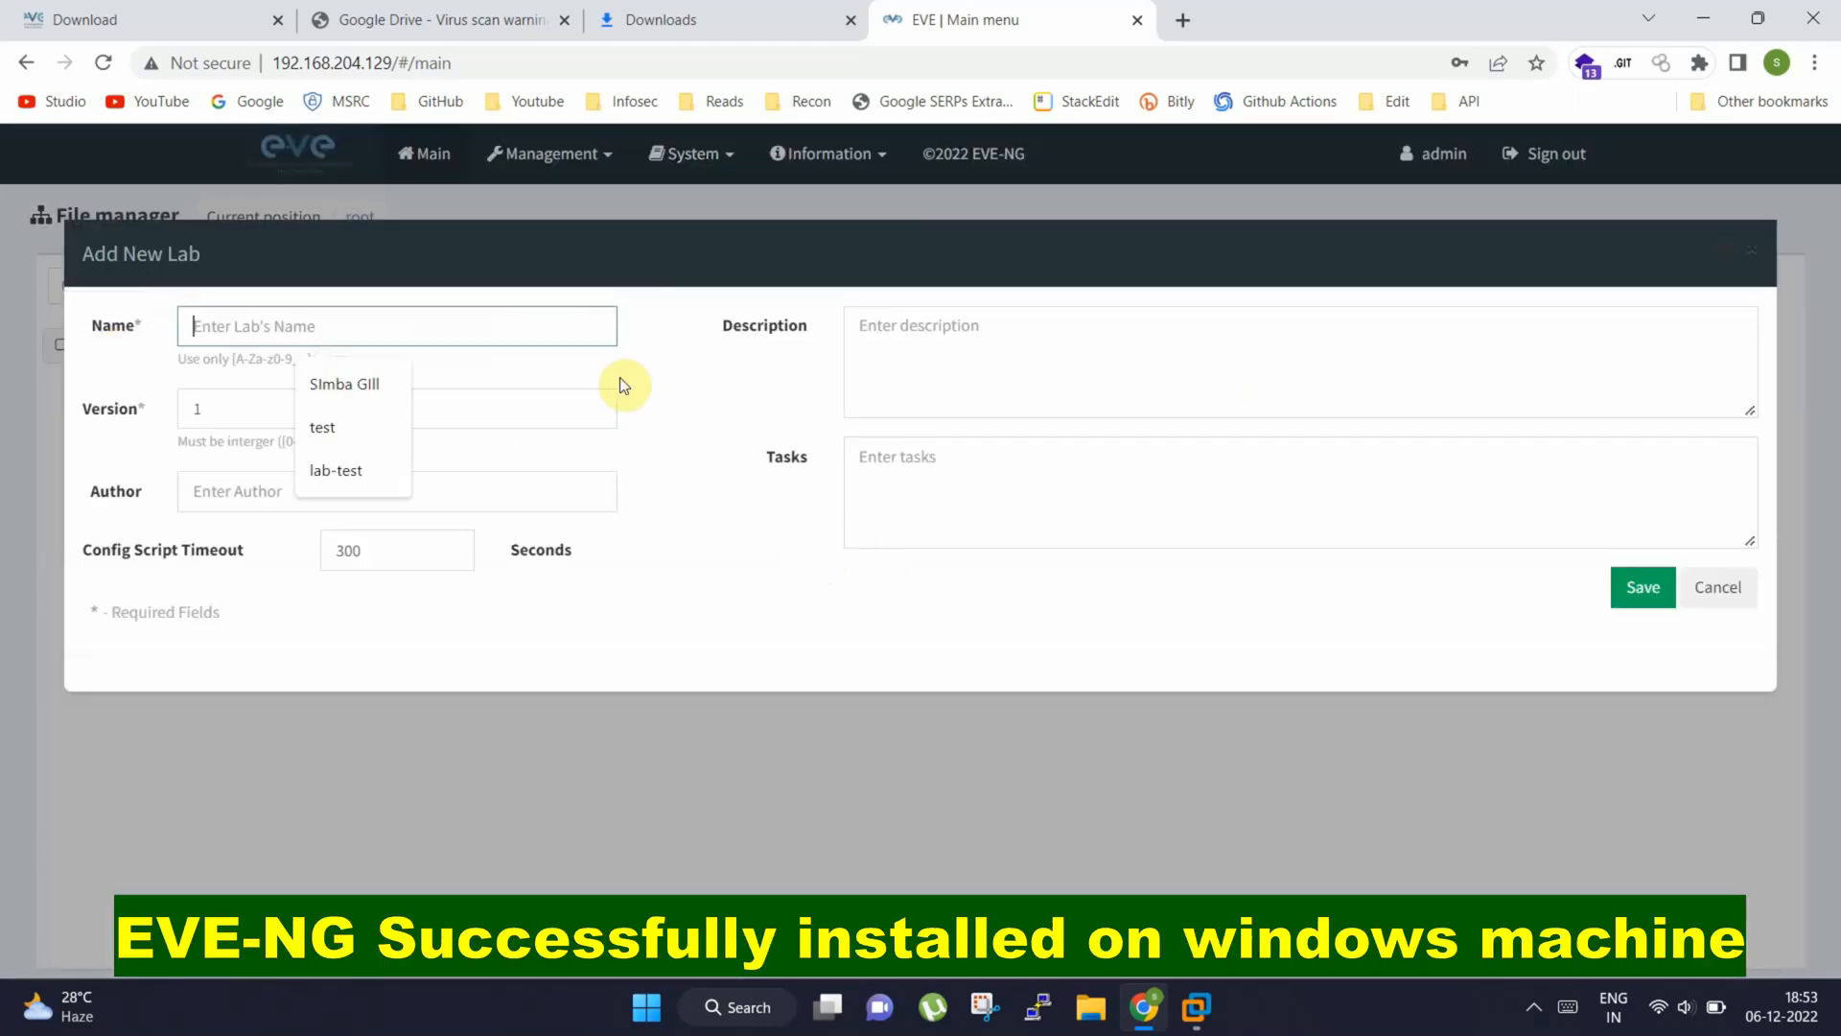
type("l")
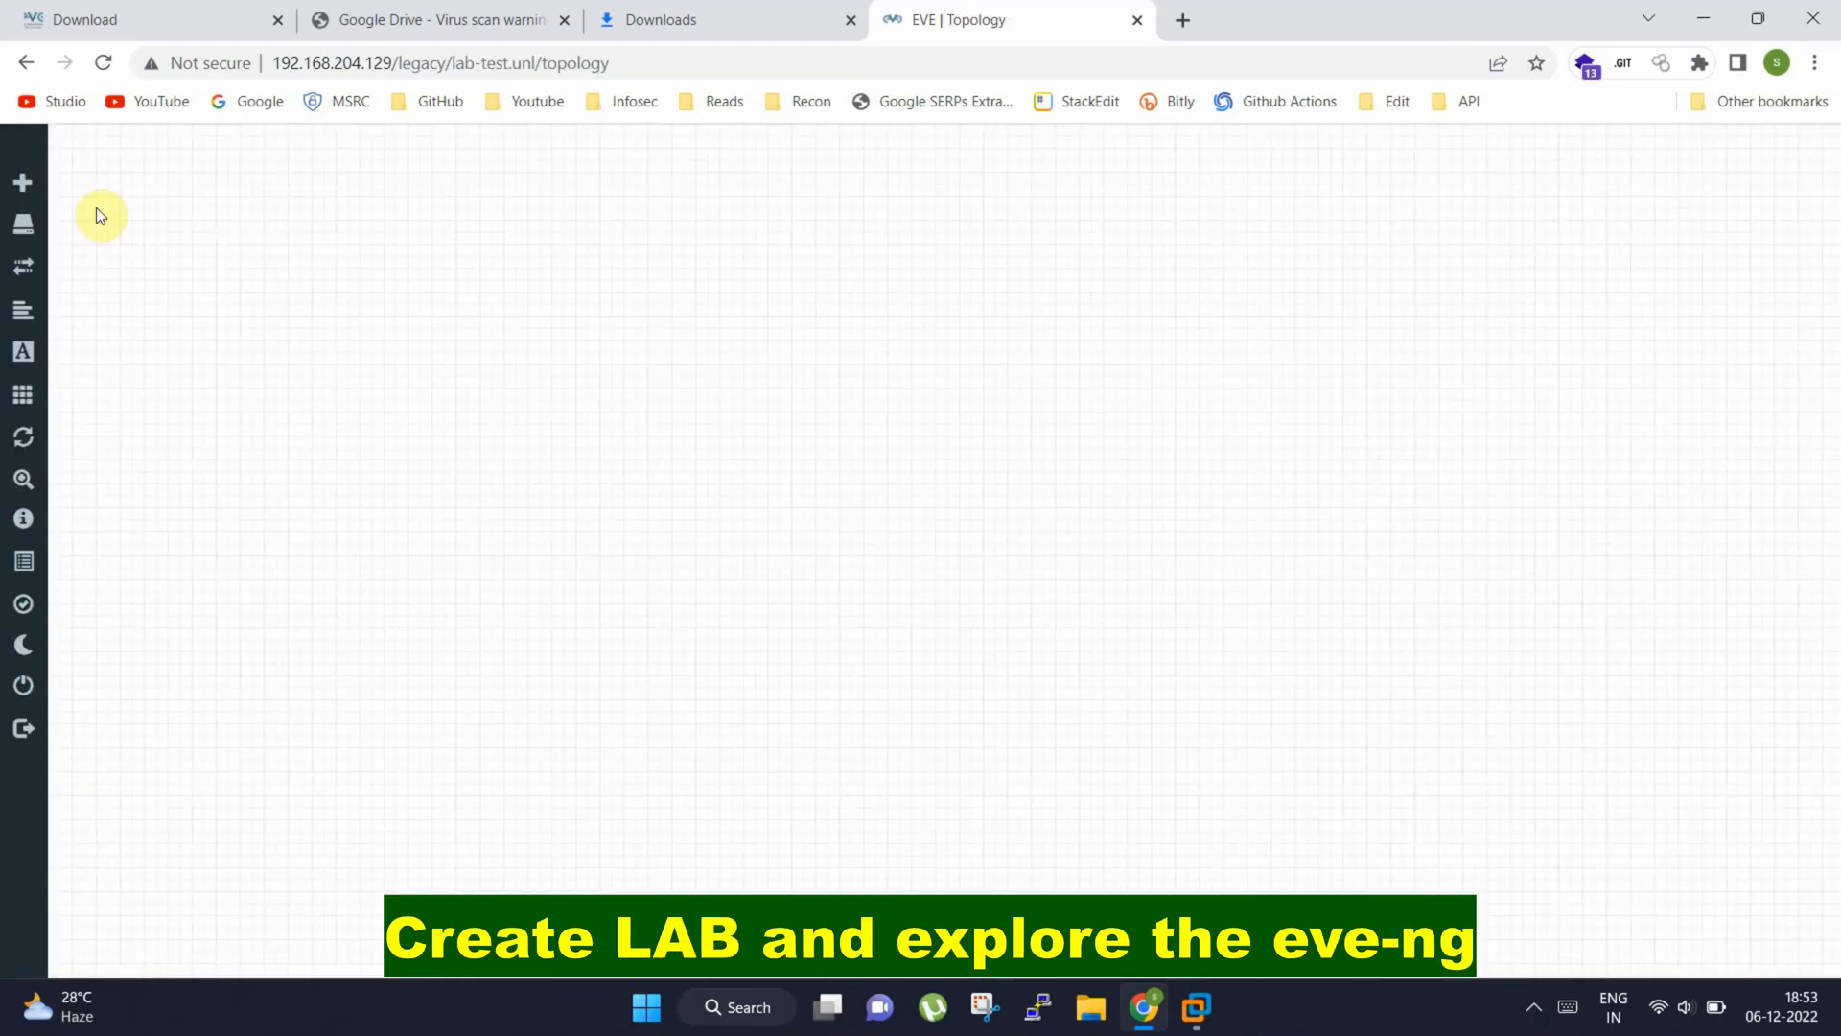
mouse_move(32, 180)
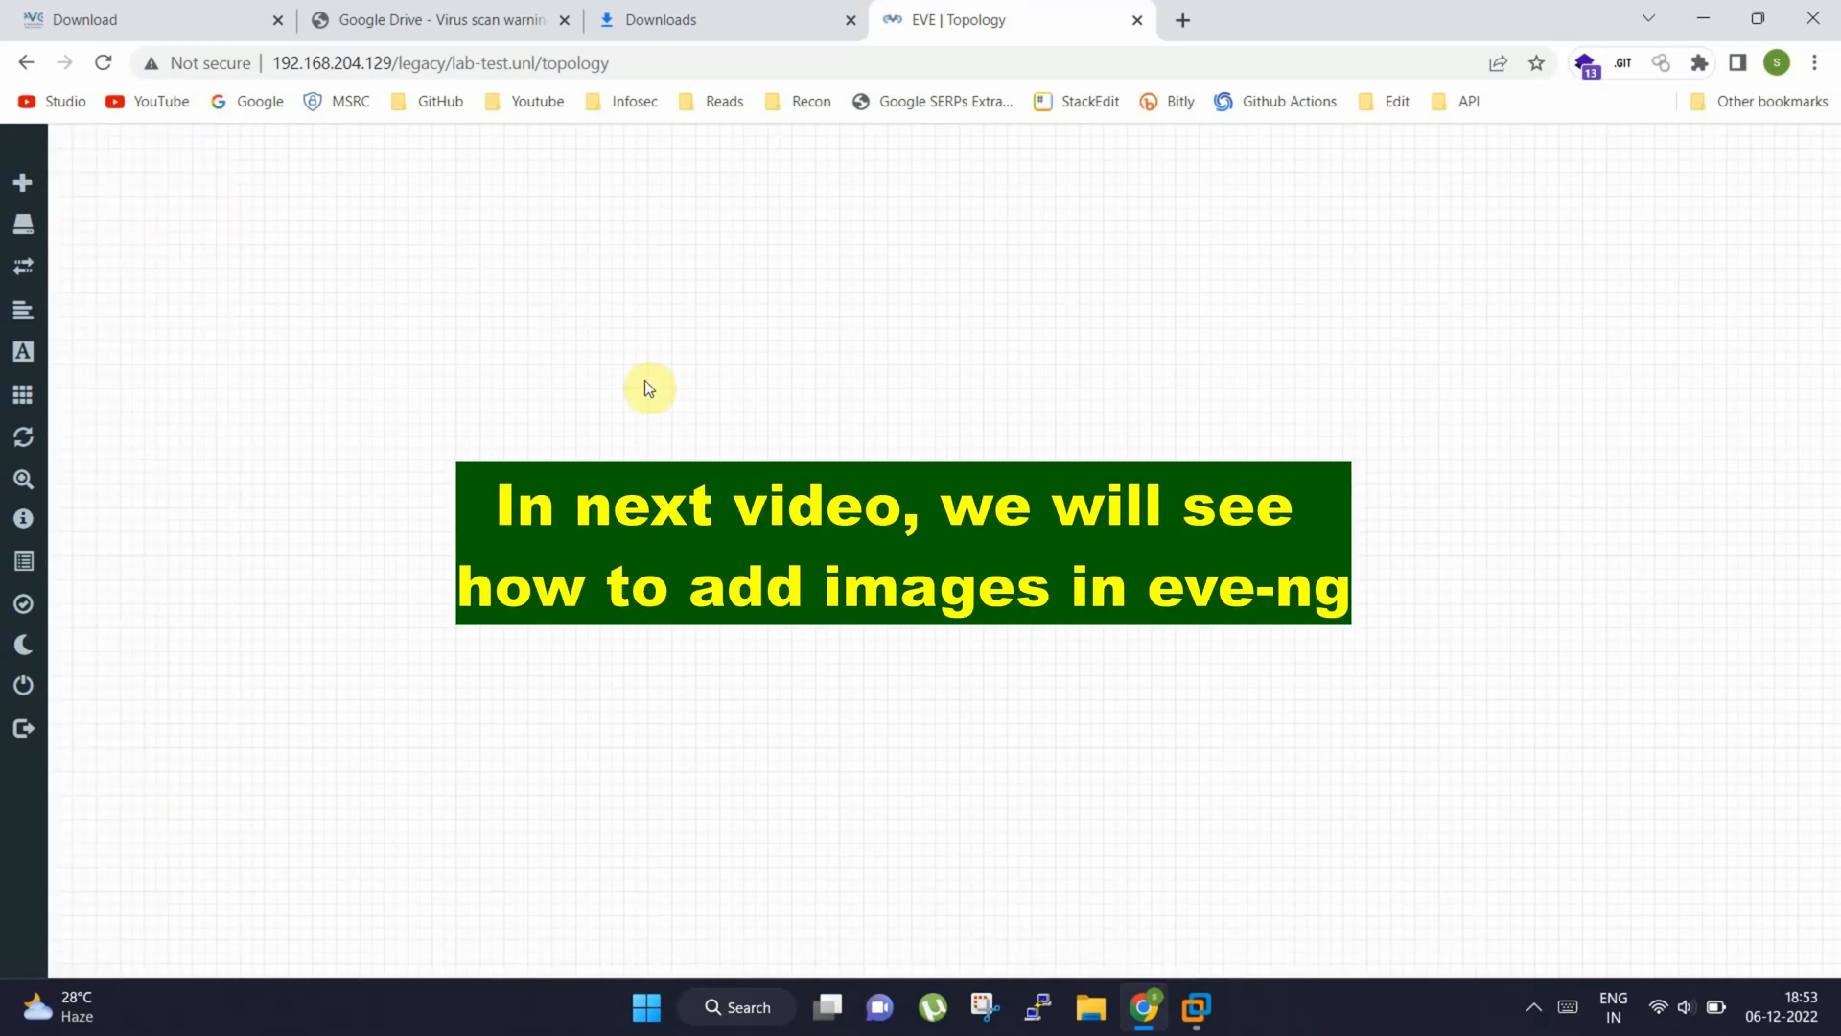
left_click(1222, 1015)
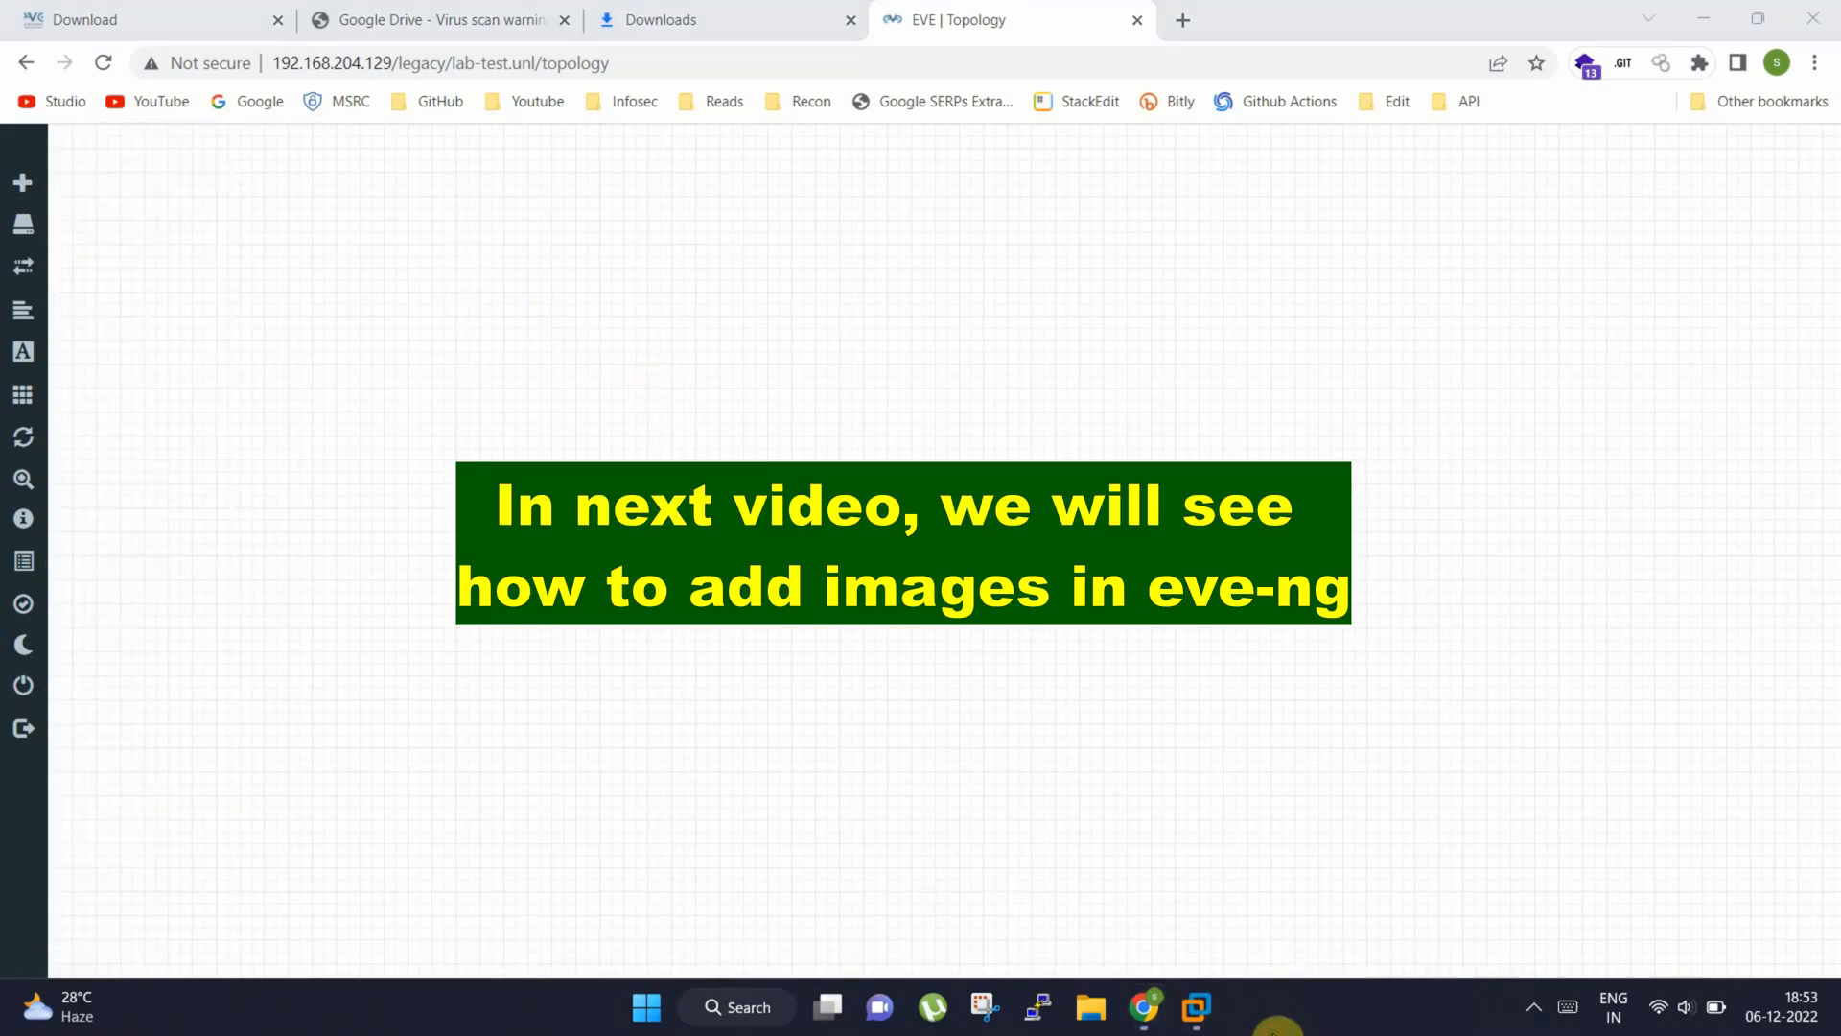